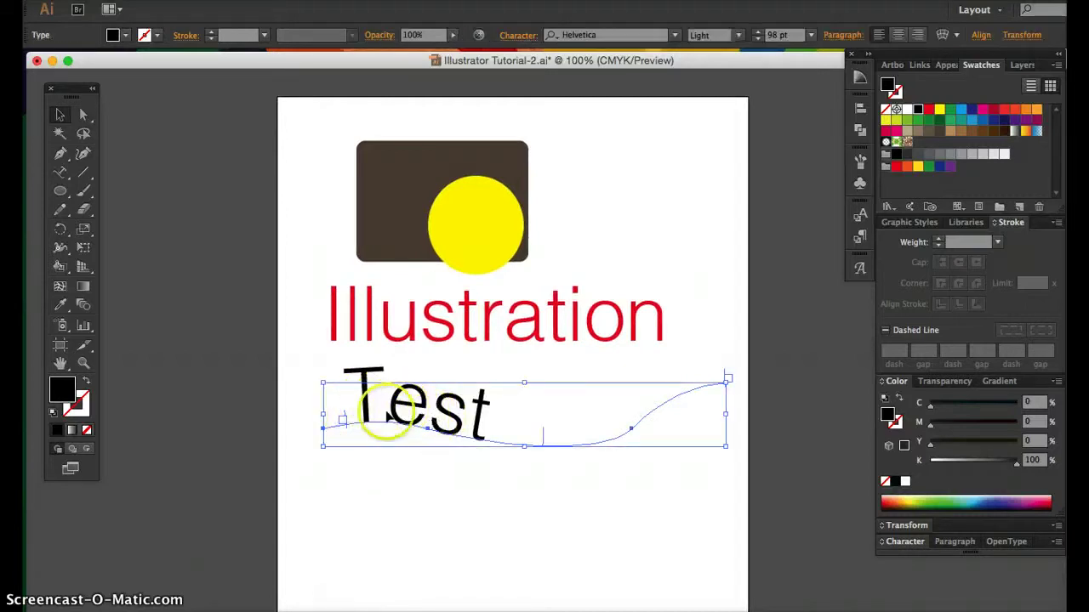
Move the curved Test text up beside the brown rectangle, above the end of the Illustration text
{"action": "left_click", "coordinate": [389, 478]}
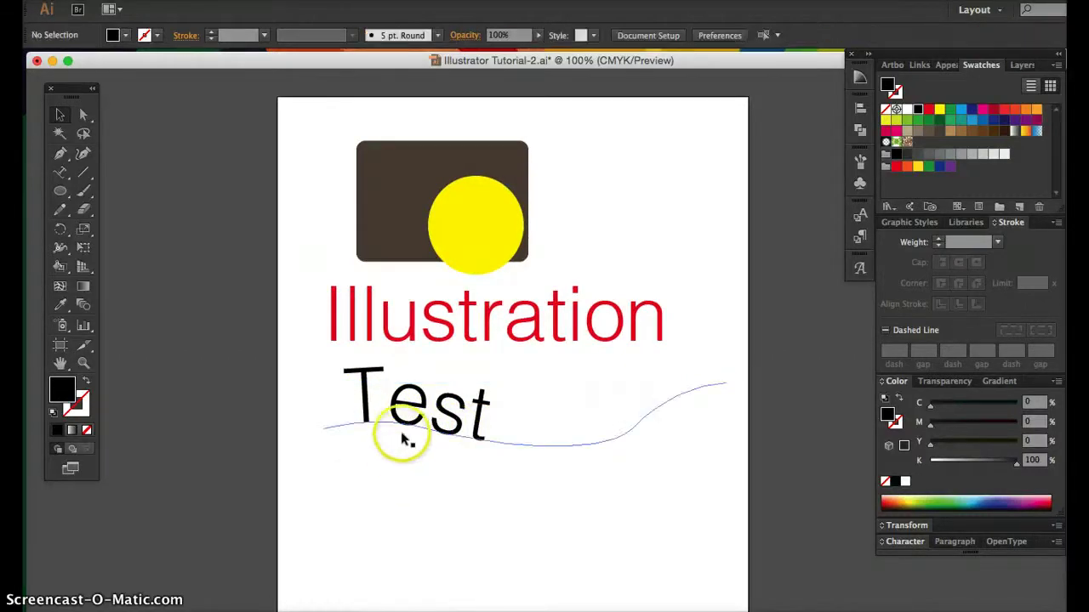
{"action": "left_click", "coordinate": [402, 425]}
{"action": "left_click_drag", "start_coordinate": [402, 425], "coordinate": [406, 447]}
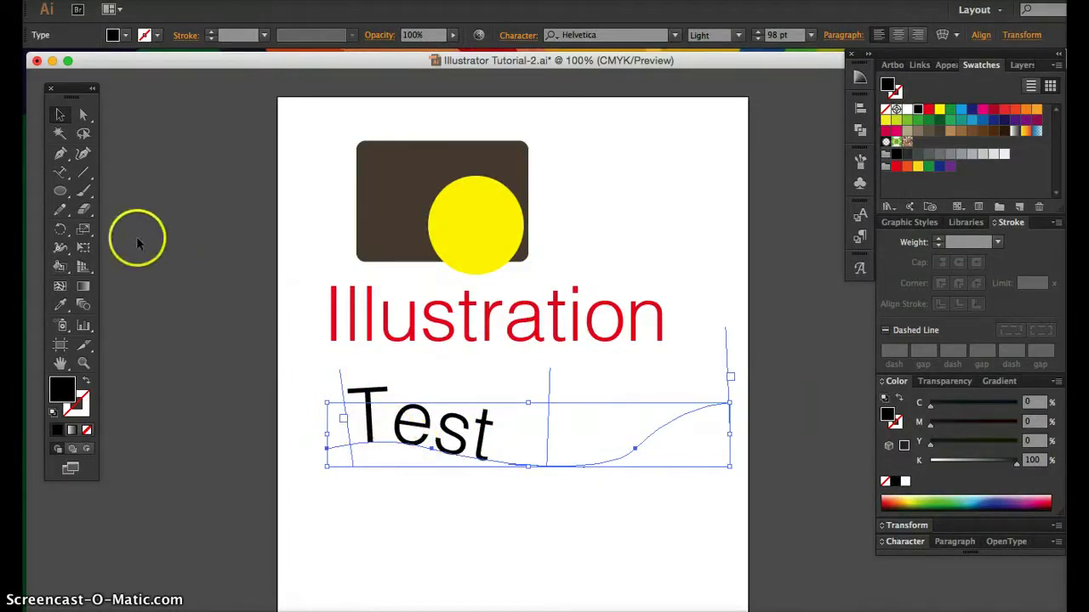
{"action": "left_click_drag", "start_coordinate": [425, 400], "coordinate": [593, 183]}
Draw a straight horizontal line below the Illustration text, nearly as long as the text
{"action": "left_click", "coordinate": [82, 173]}
{"action": "left_click_drag", "start_coordinate": [306, 407], "coordinate": [663, 407]}
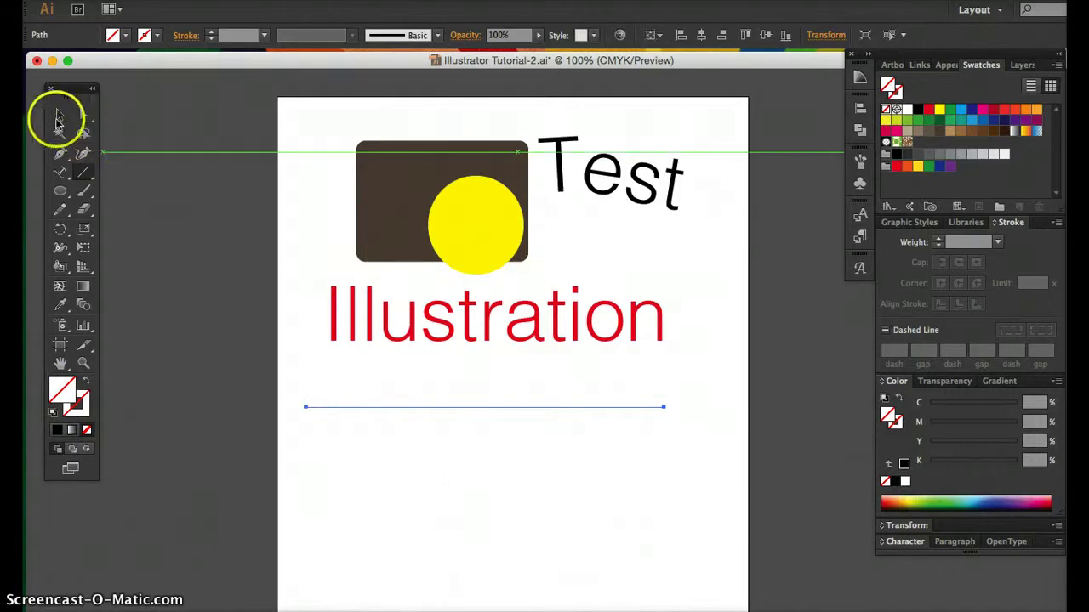
Give the brown rounded rectangle a light blue stroke using the C=70 M=15 Y=0 K=0 swatch
{"action": "left_click", "coordinate": [373, 162]}
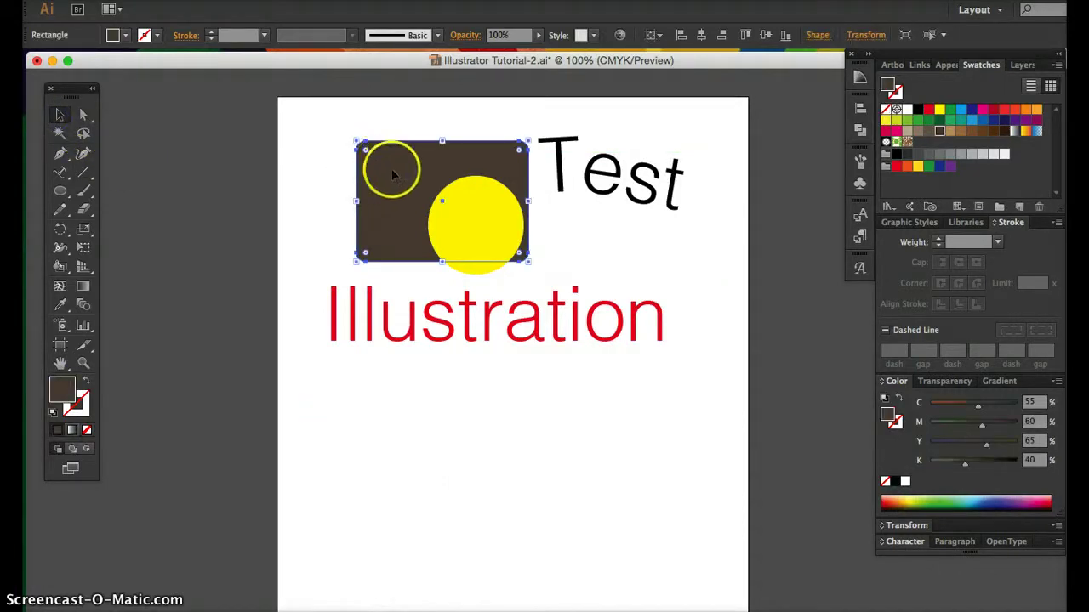
{"action": "left_click", "coordinate": [82, 397]}
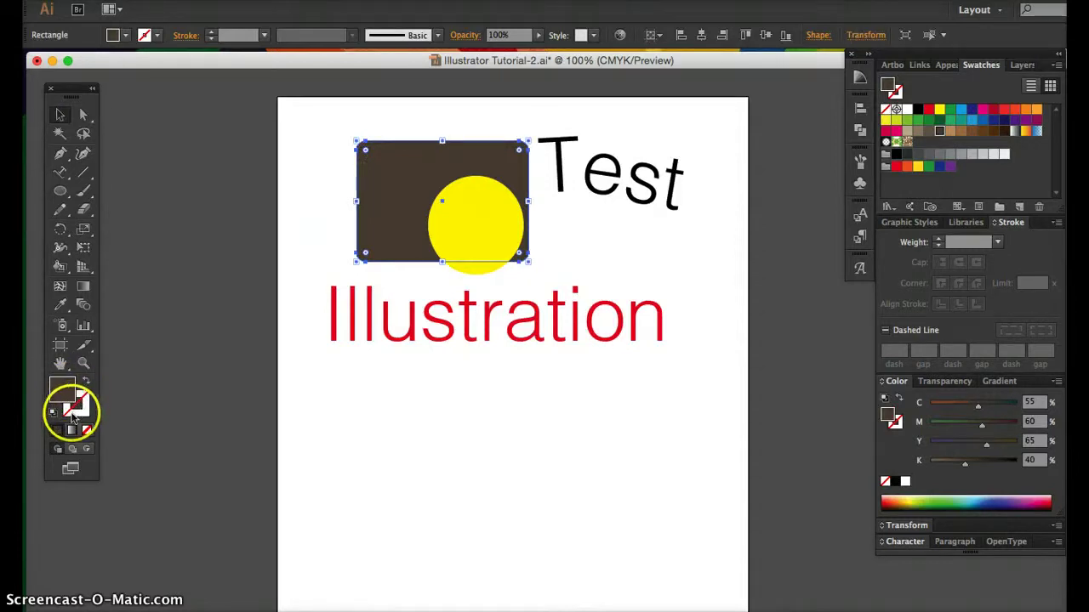
{"action": "left_click", "coordinate": [83, 415]}
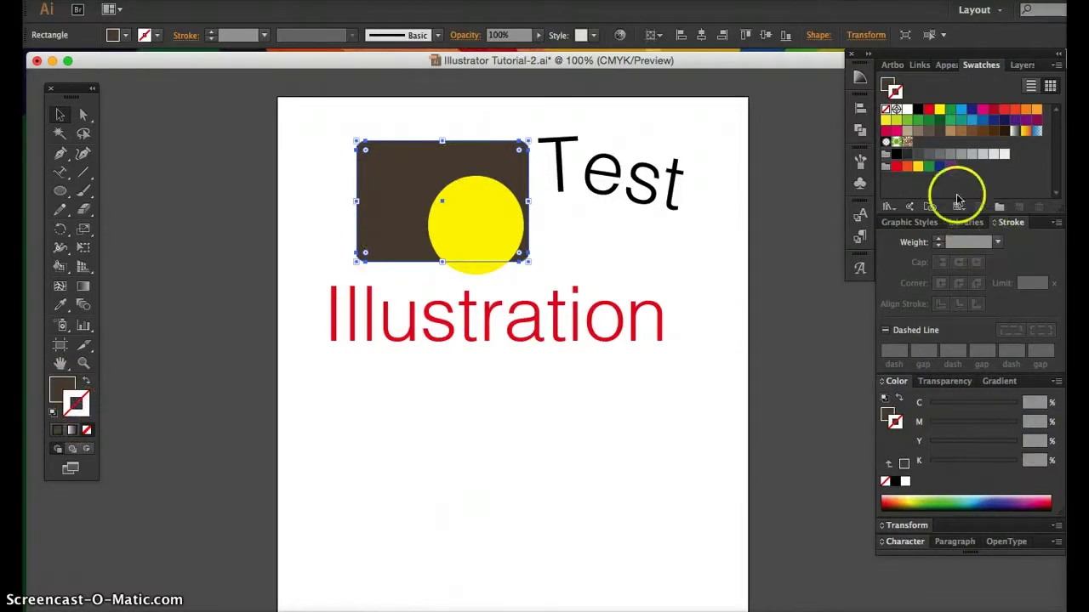
{"action": "left_click", "coordinate": [971, 122]}
{"action": "left_click", "coordinate": [321, 181]}
{"action": "left_click", "coordinate": [367, 173]}
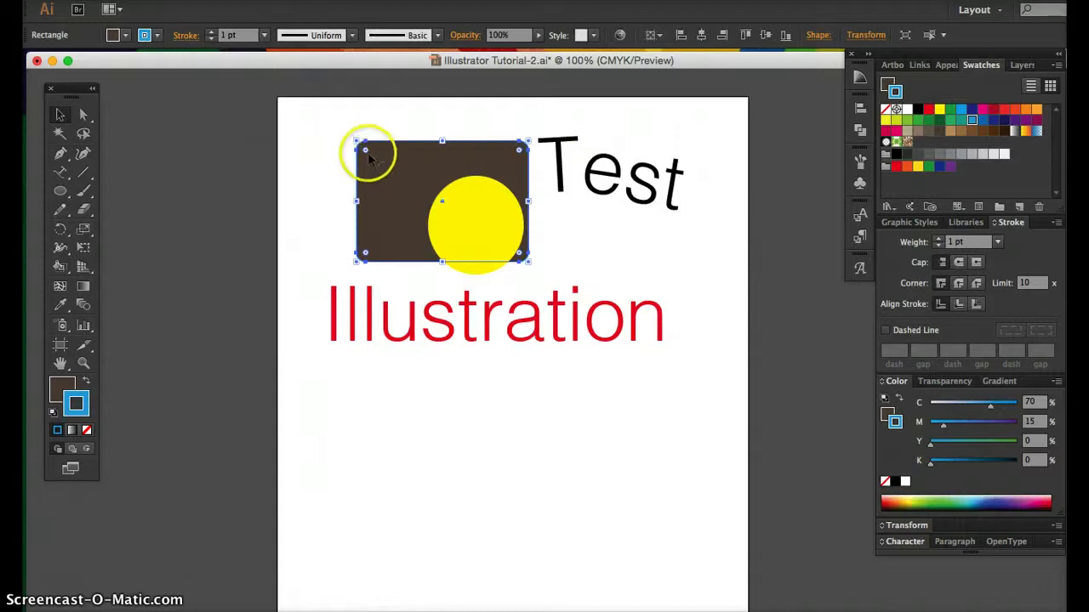
Detach the Stroke settings as a floating panel over the artboard and set the rectangle's stroke weight to 10 pt
{"action": "key", "text": "super+plus"}
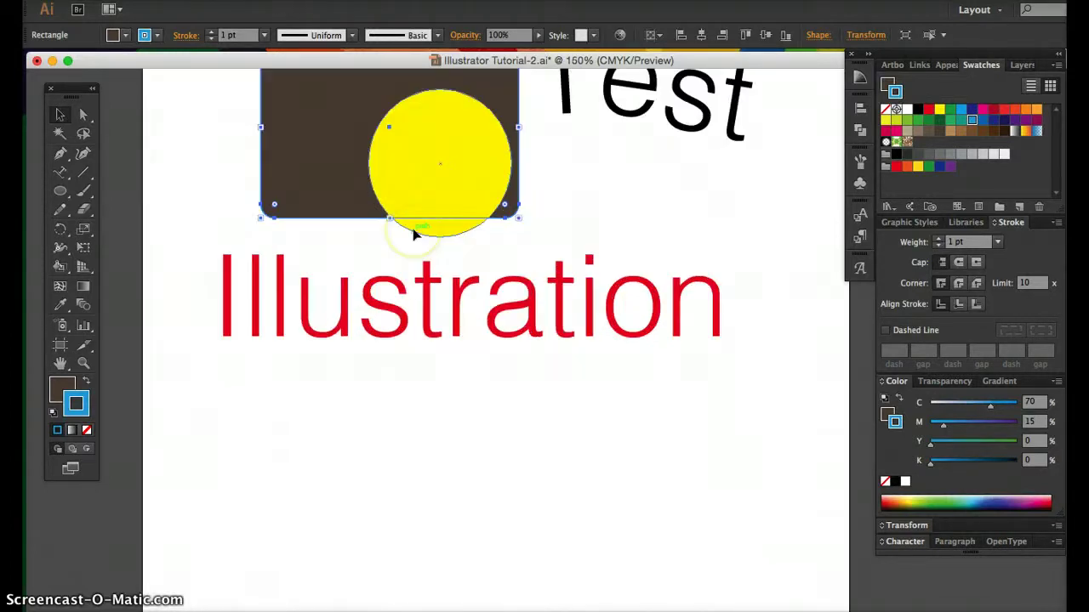
{"action": "scroll", "coordinate": [423, 317], "scroll_direction": "up", "scroll_amount": 1}
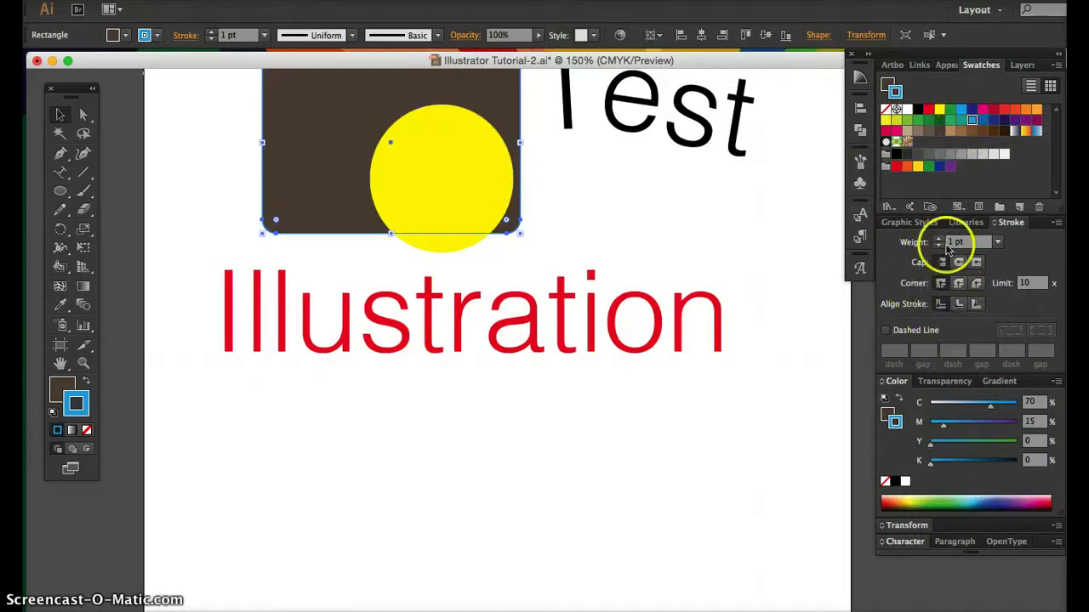
{"action": "mouse_move", "coordinate": [1008, 222]}
{"action": "left_mouse_down"}
{"action": "mouse_move", "coordinate": [760, 385]}
{"action": "mouse_move", "coordinate": [648, 416]}
{"action": "left_mouse_up"}
{"action": "left_click", "coordinate": [749, 434]}
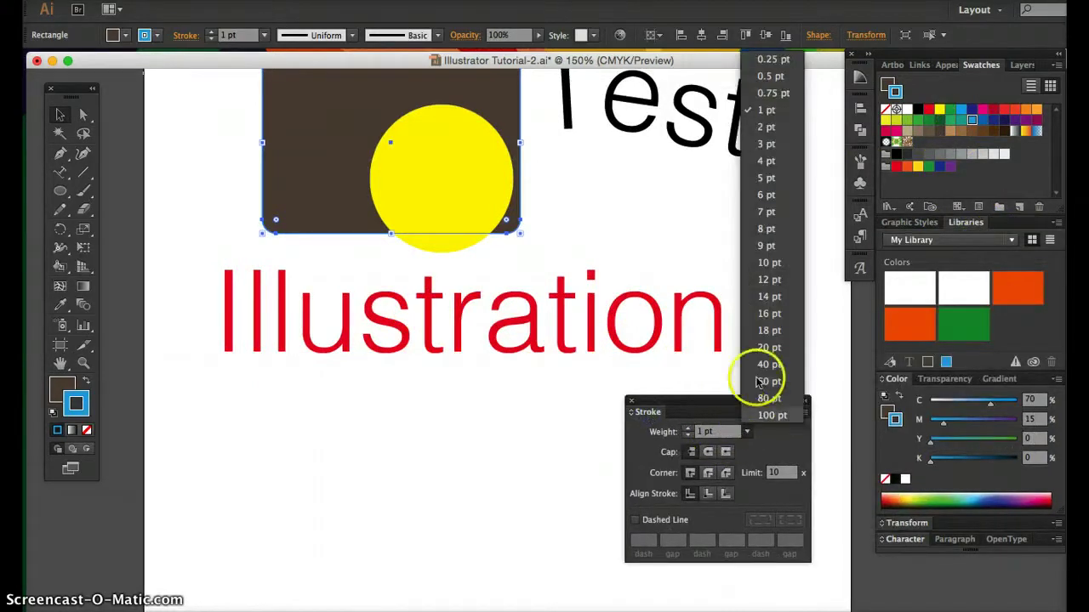
{"action": "left_click", "coordinate": [761, 252]}
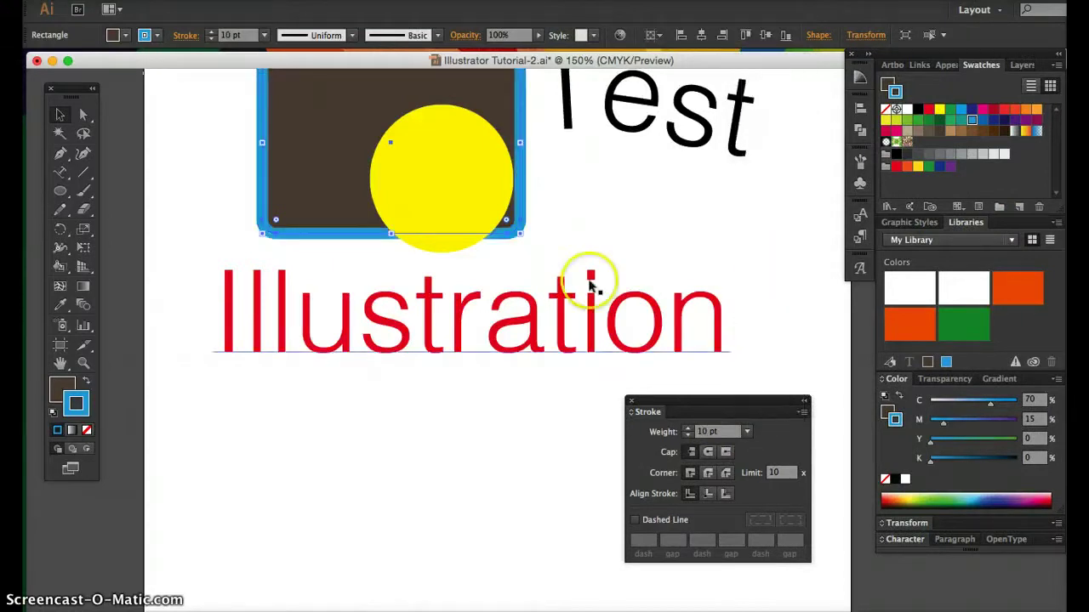
{"action": "double_click", "coordinate": [546, 266]}
{"action": "scroll", "coordinate": [544, 265], "scroll_direction": "up", "scroll_amount": 3}
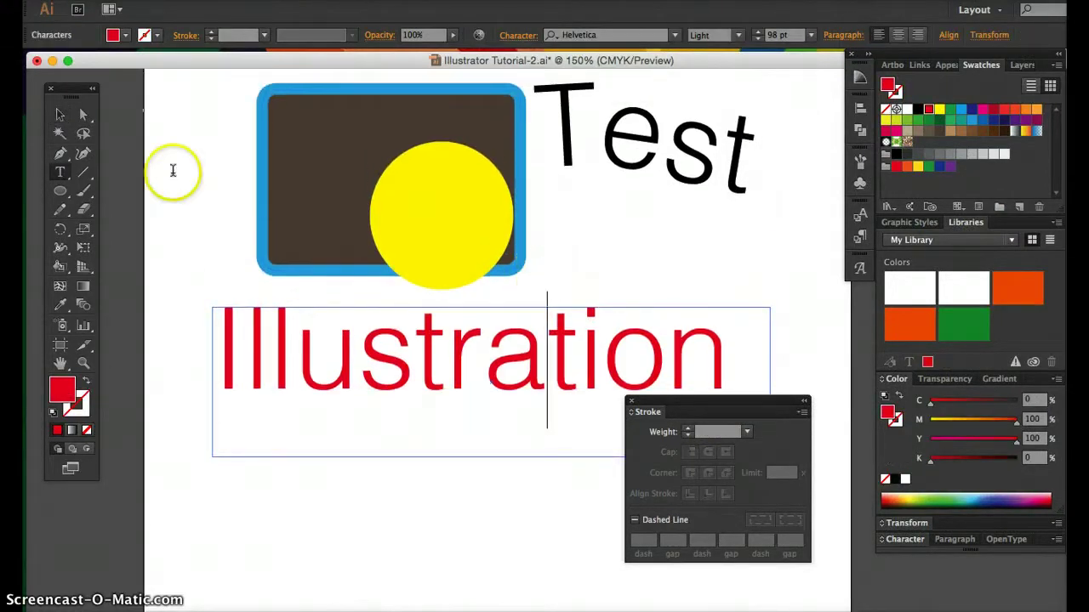
{"action": "left_click", "coordinate": [59, 114]}
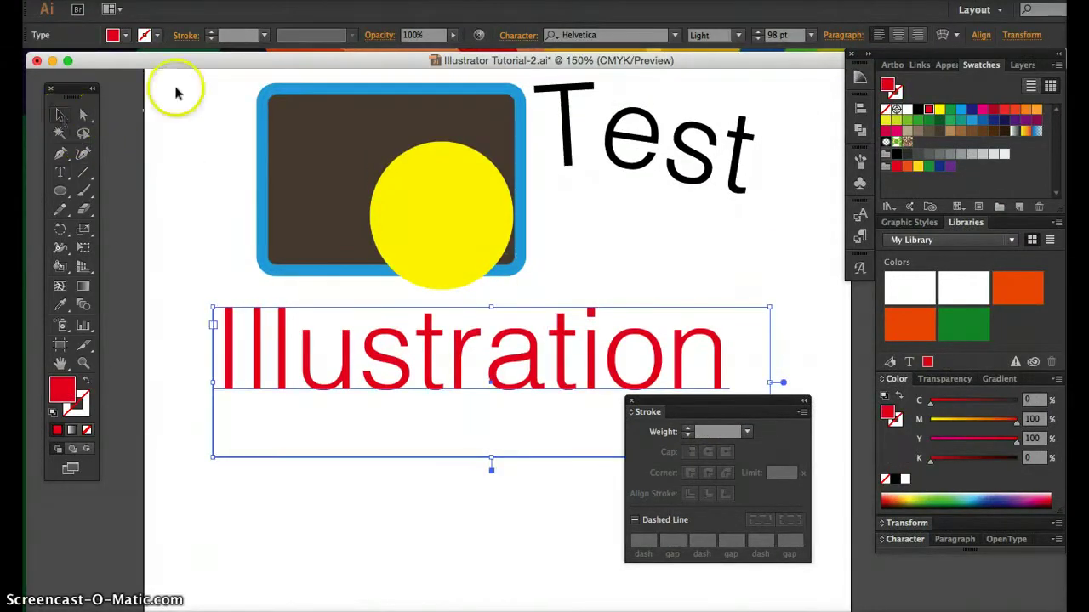
{"action": "left_click", "coordinate": [296, 92]}
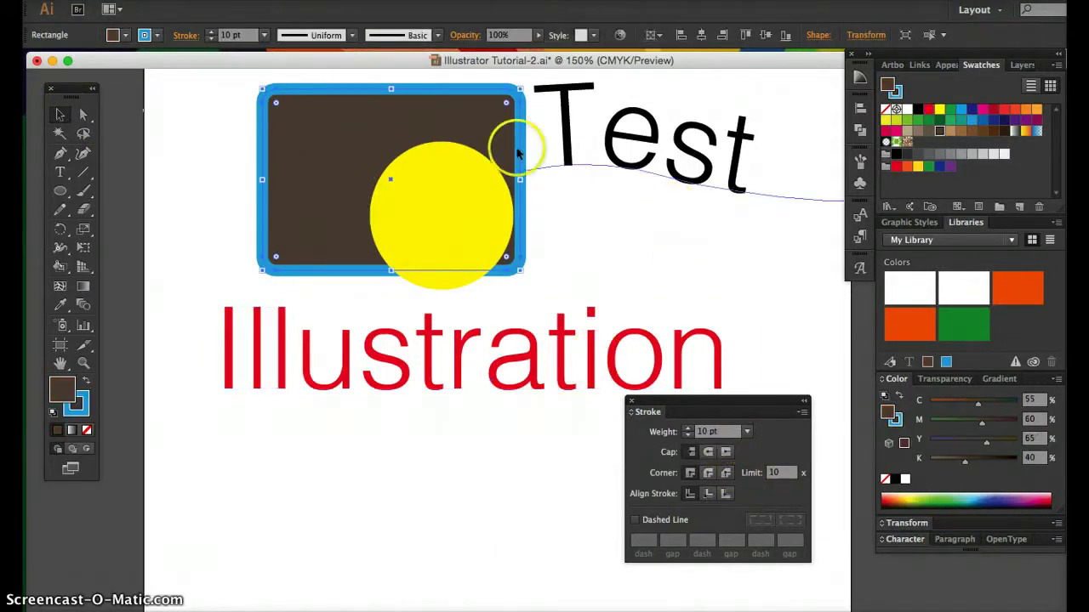
Show the rulers along the document window and check the artboard's extent against them at 100% zoom
{"action": "scroll", "coordinate": [537, 241], "scroll_direction": "up", "scroll_amount": 3}
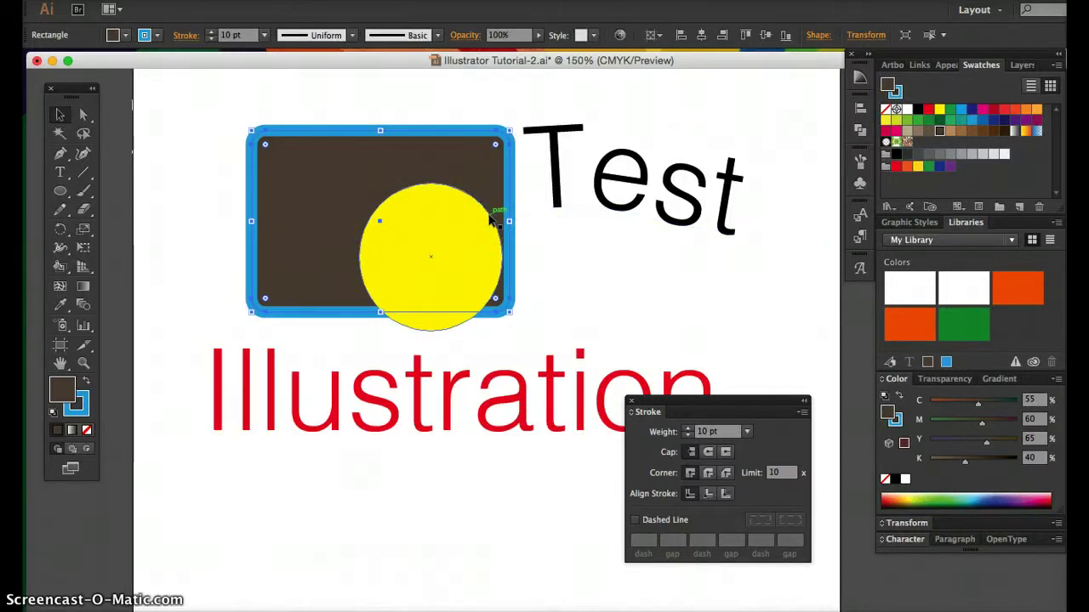
{"action": "left_click", "coordinate": [378, 0]}
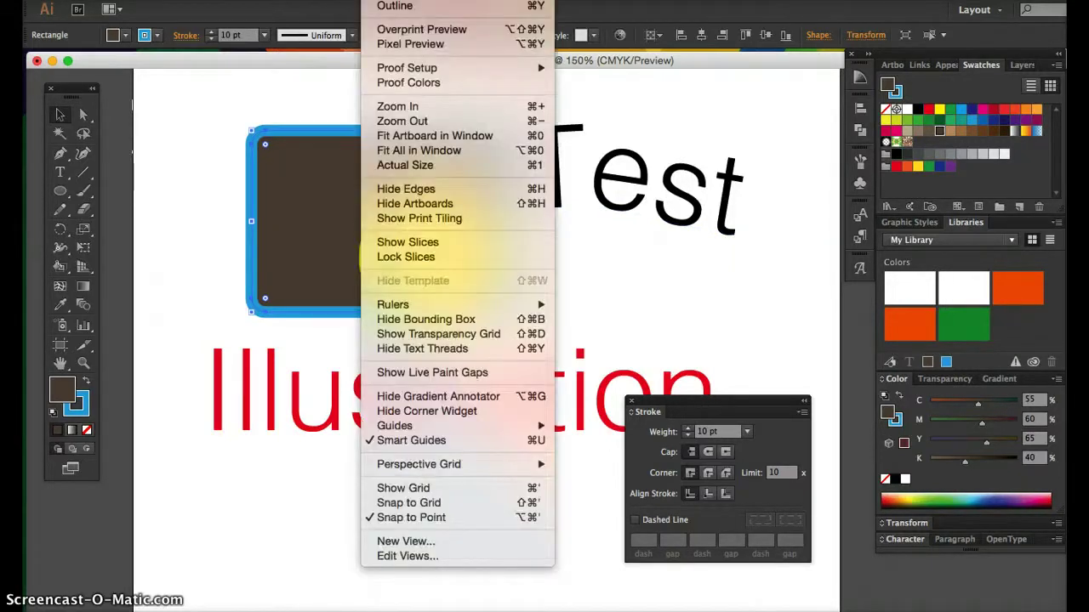
{"action": "mouse_move", "coordinate": [395, 308]}
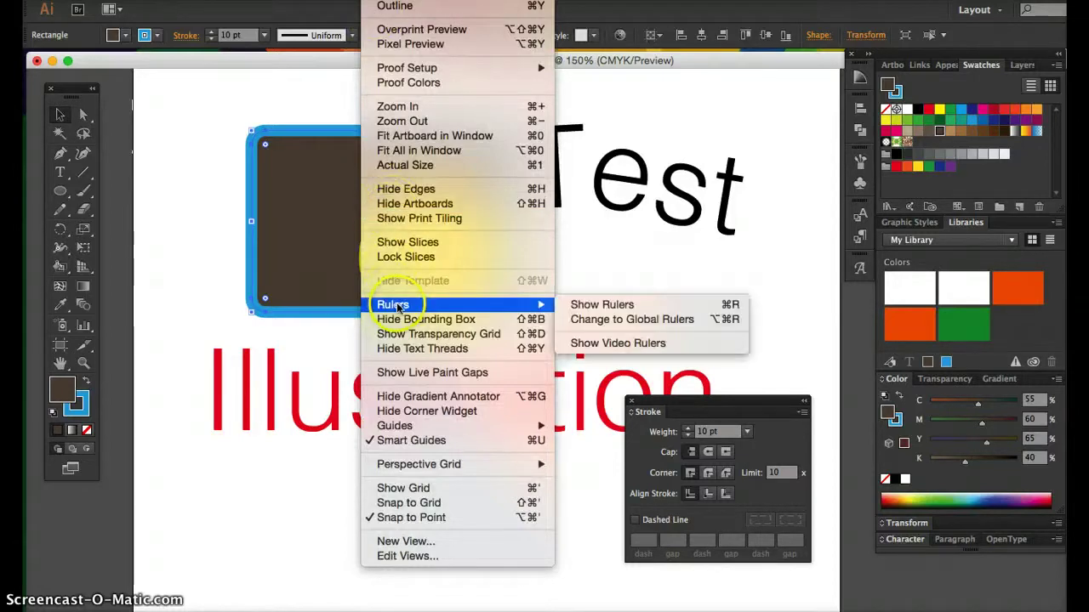
{"action": "left_click", "coordinate": [595, 306]}
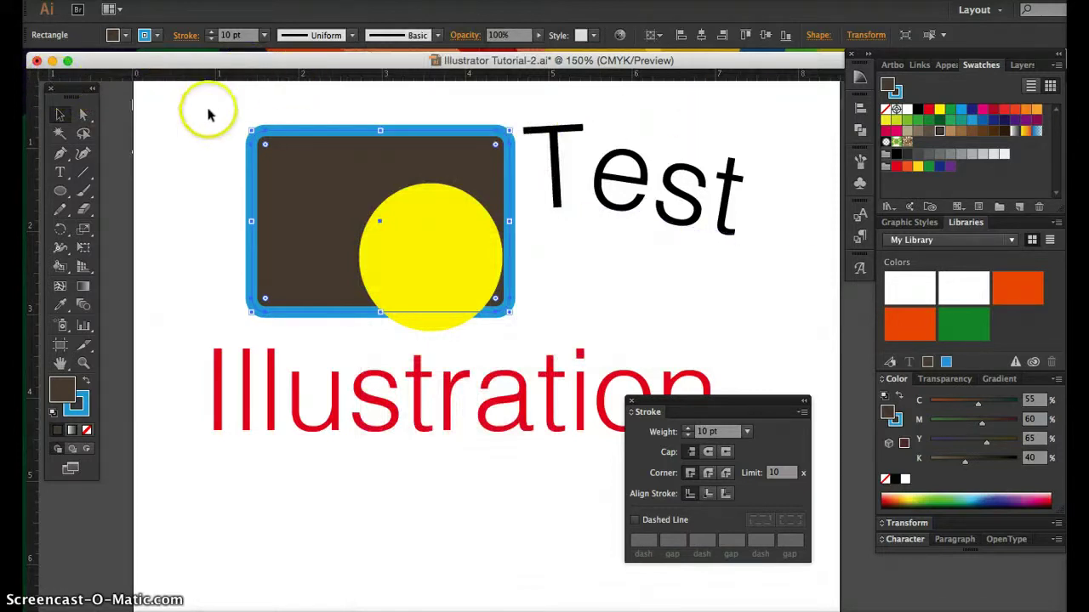
{"action": "key", "text": "super+minus"}
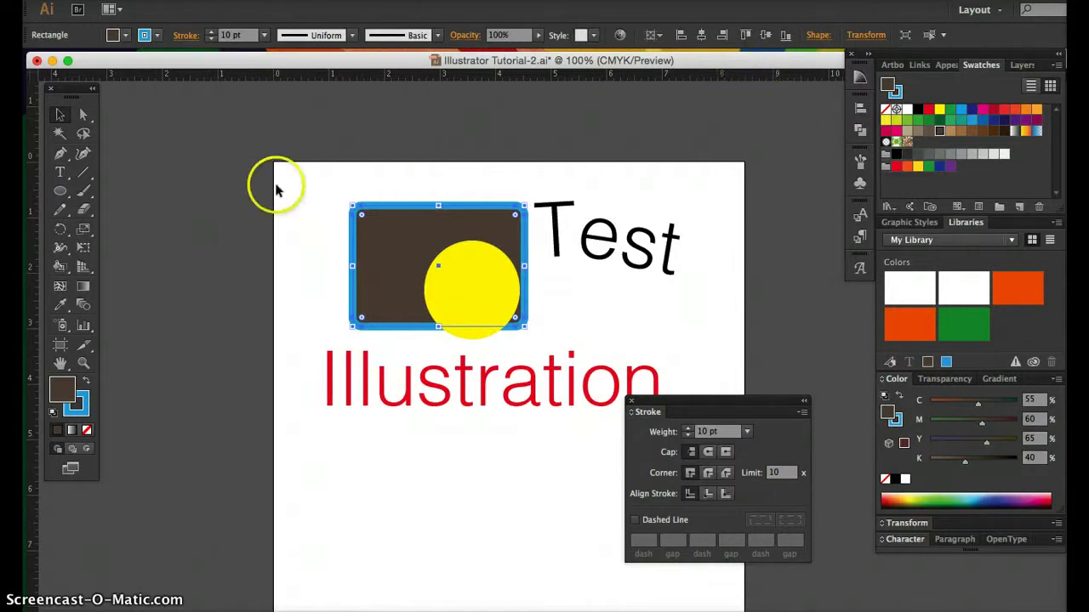
{"action": "scroll", "coordinate": [252, 283], "scroll_direction": "down", "scroll_amount": 10}
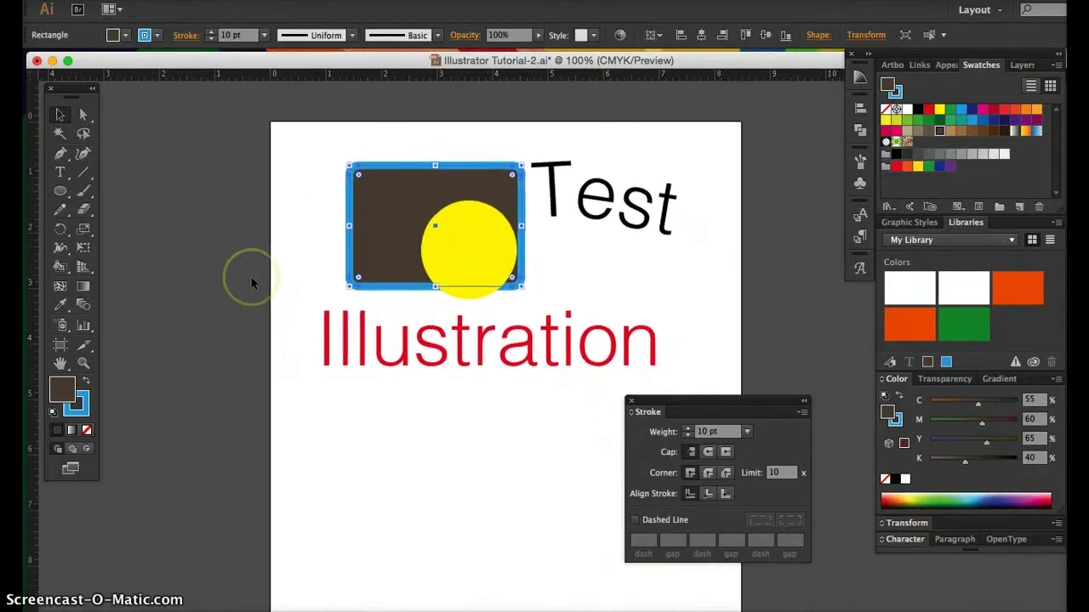
{"action": "scroll", "coordinate": [229, 495], "scroll_direction": "up", "scroll_amount": 10}
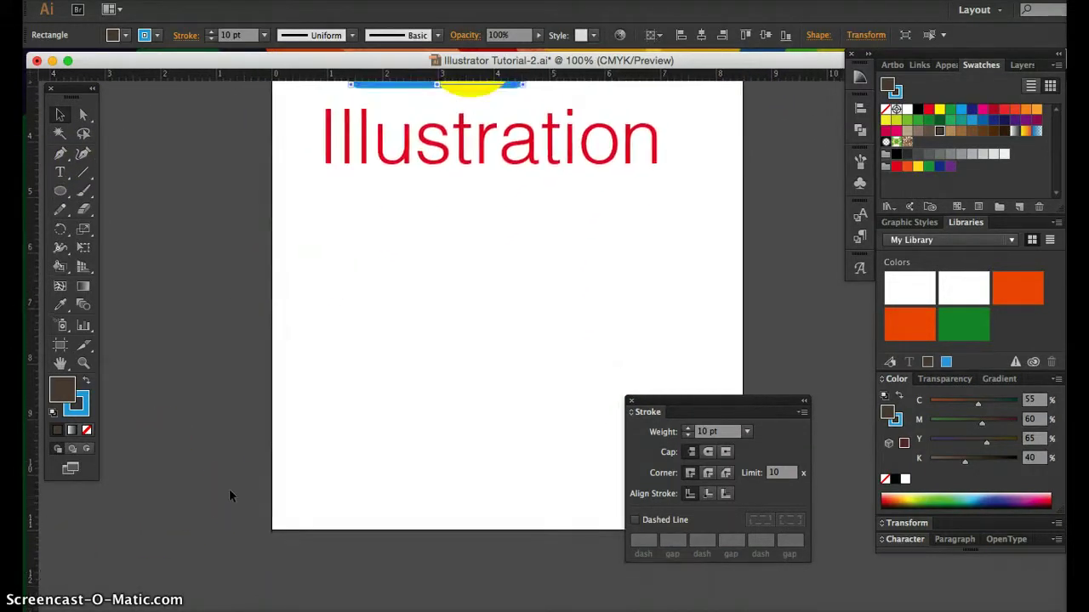
{"action": "scroll", "coordinate": [230, 496], "scroll_direction": "down", "scroll_amount": 3}
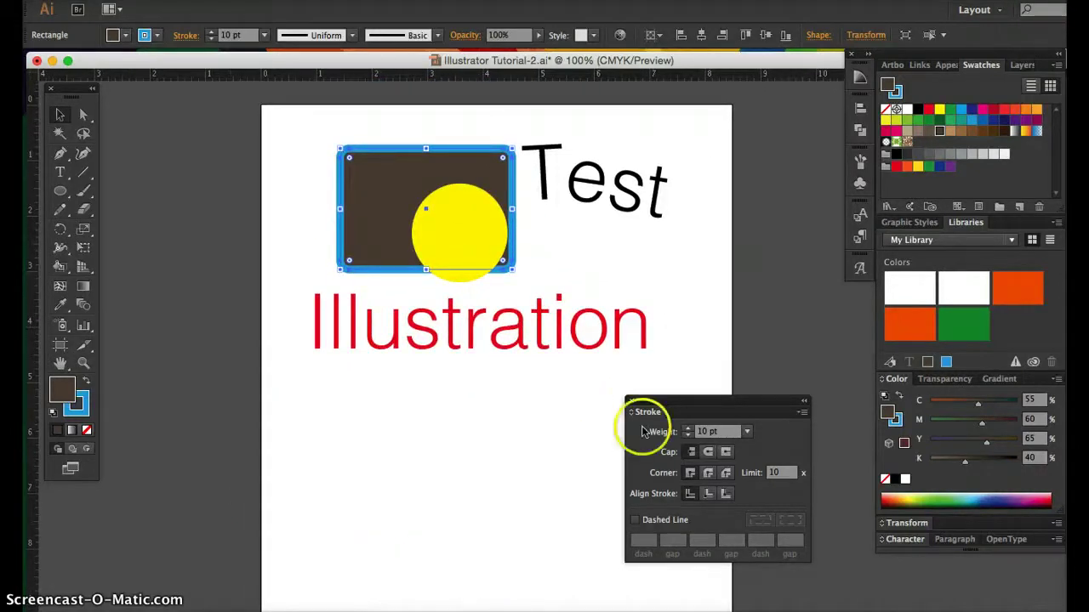
Change the rectangle's stroke to a darker blue and its fill to green (C=75 M=0 Y=100 K=0)
{"action": "mouse_move", "coordinate": [660, 404]}
{"action": "left_mouse_down"}
{"action": "mouse_move", "coordinate": [688, 406]}
{"action": "mouse_move", "coordinate": [771, 325]}
{"action": "left_mouse_up"}
{"action": "left_click", "coordinate": [292, 199]}
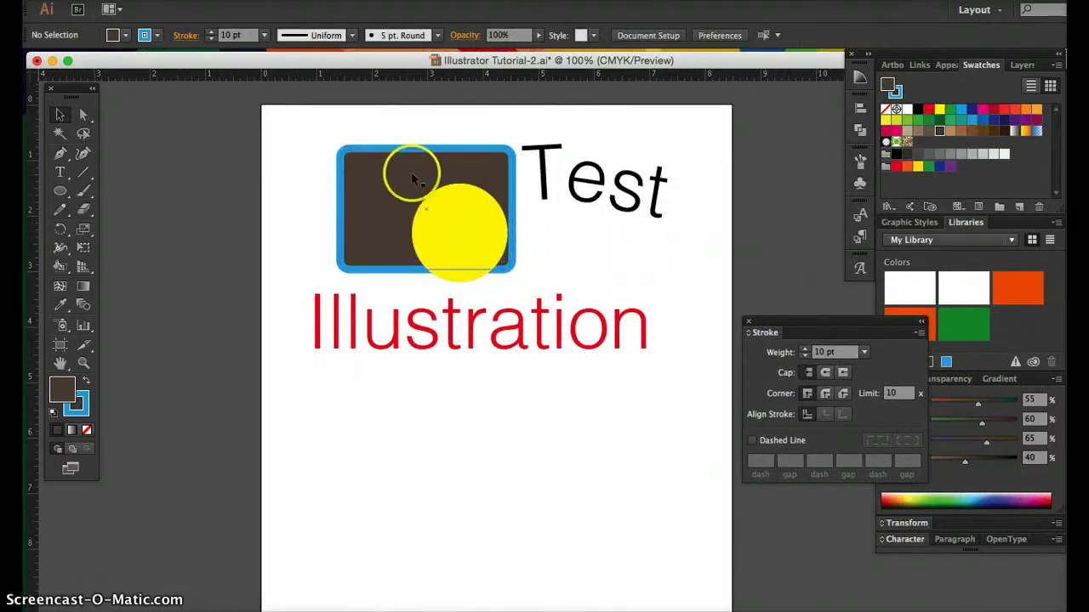
{"action": "left_click", "coordinate": [363, 155]}
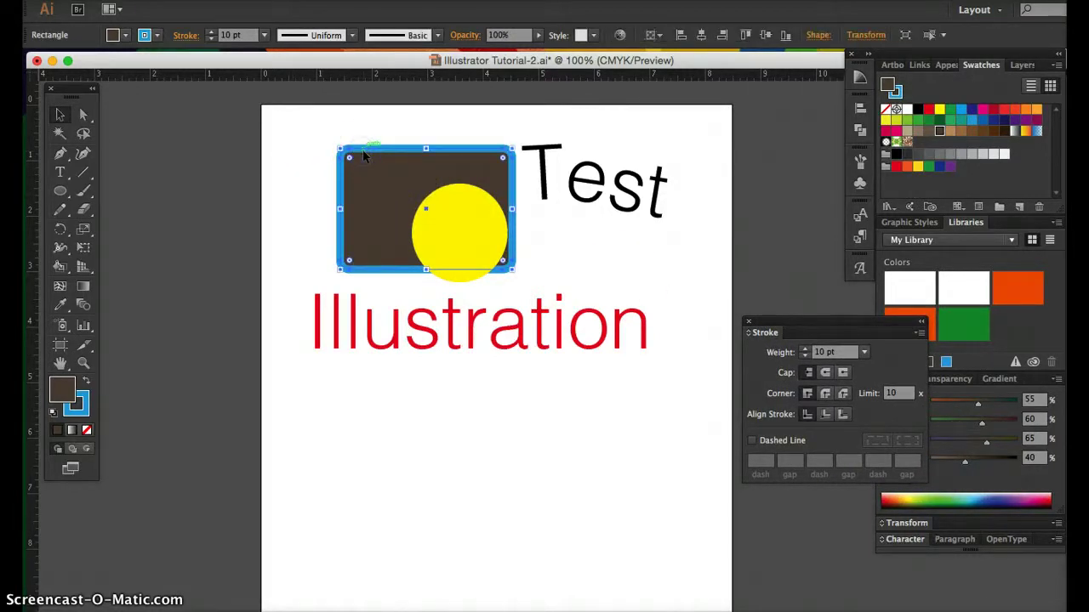
{"action": "left_click", "coordinate": [71, 380]}
{"action": "left_click", "coordinate": [84, 408]}
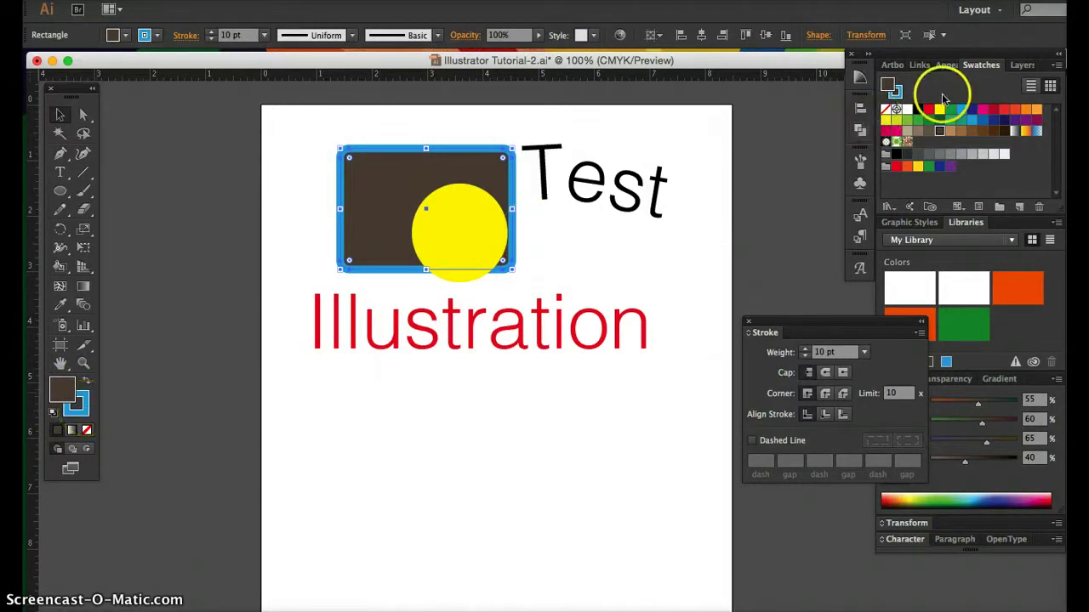
{"action": "left_click", "coordinate": [895, 96]}
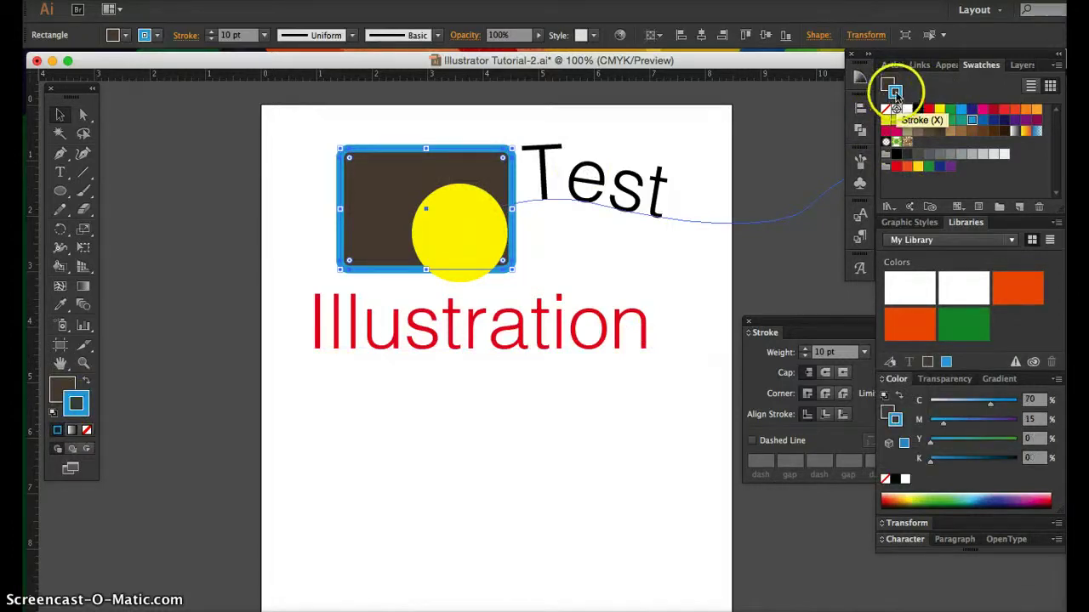
{"action": "left_click", "coordinate": [984, 119]}
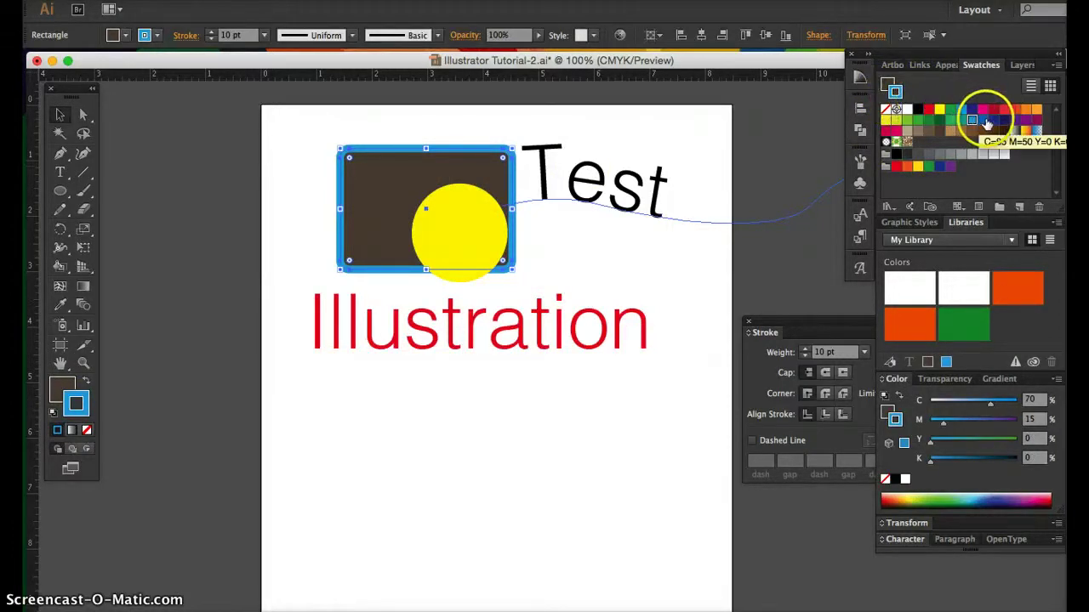
{"action": "left_click", "coordinate": [886, 85]}
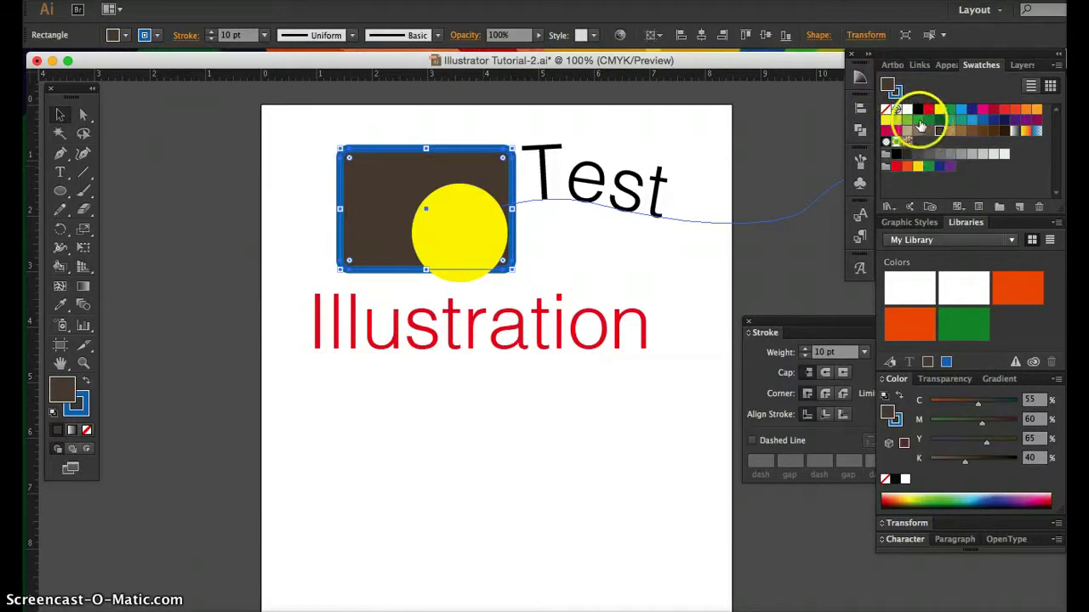
{"action": "left_click", "coordinate": [918, 119]}
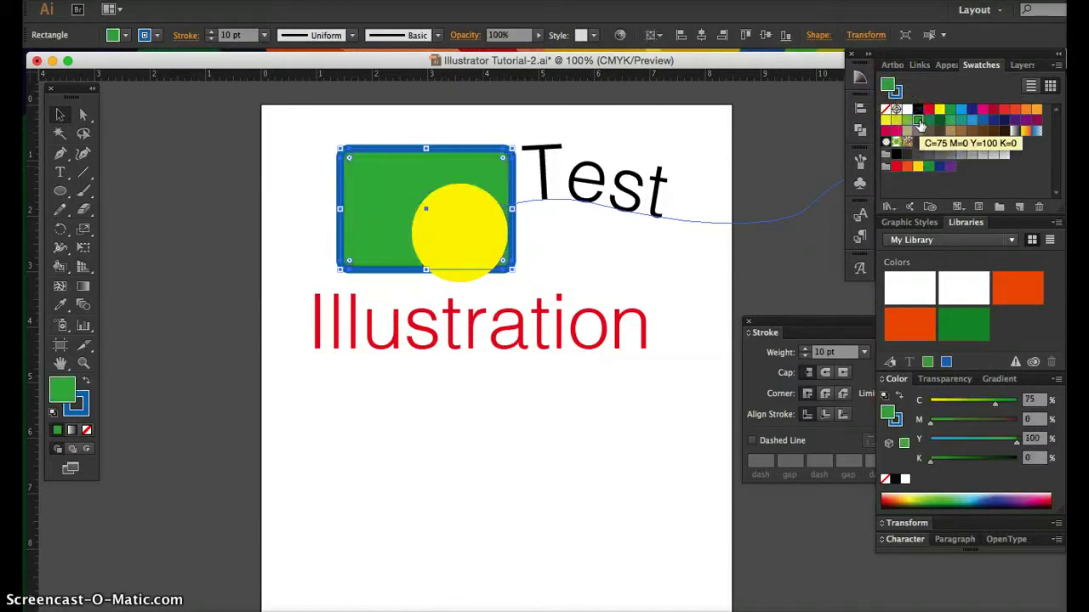
Give the yellow circle a black stroke with a weight of 5 pt
{"action": "left_click", "coordinate": [453, 235]}
{"action": "left_click_drag", "start_coordinate": [438, 234], "coordinate": [438, 246]}
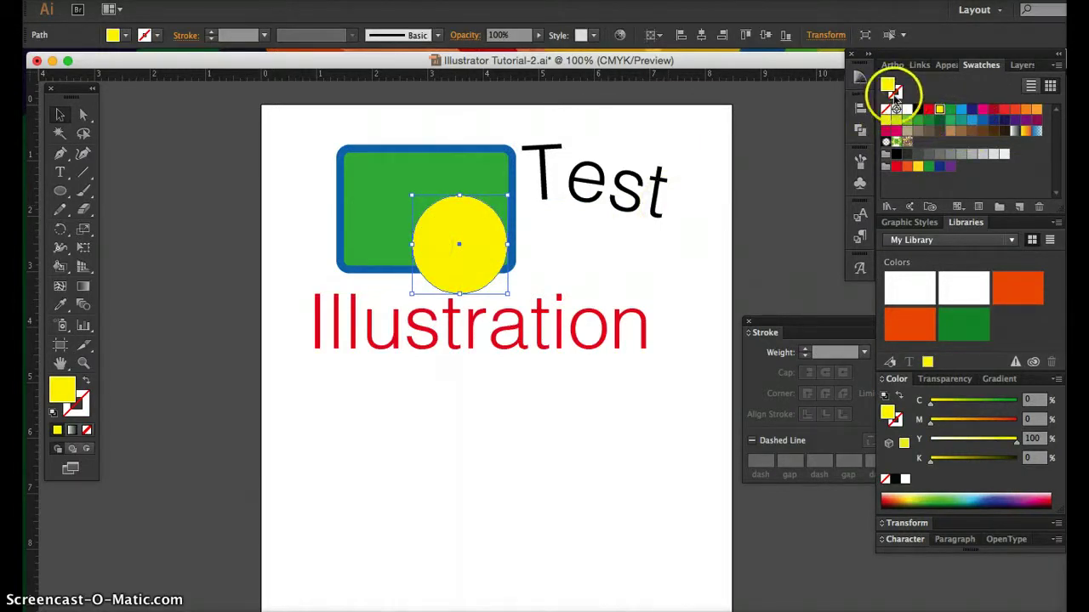
{"action": "left_click", "coordinate": [895, 94]}
{"action": "left_click", "coordinate": [918, 110]}
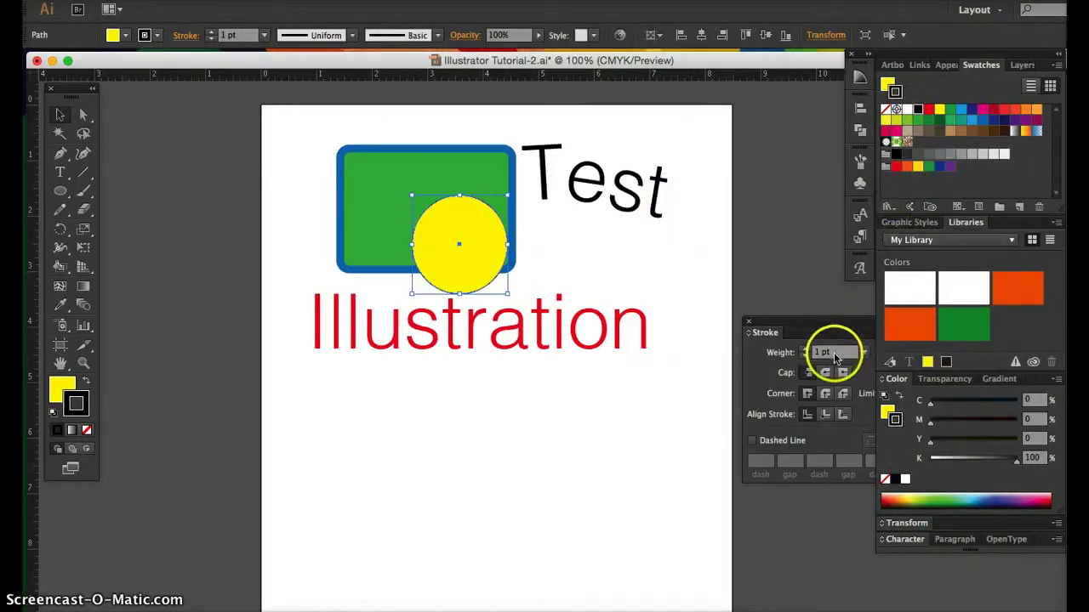
{"action": "left_click", "coordinate": [862, 352]}
{"action": "left_click", "coordinate": [881, 102]}
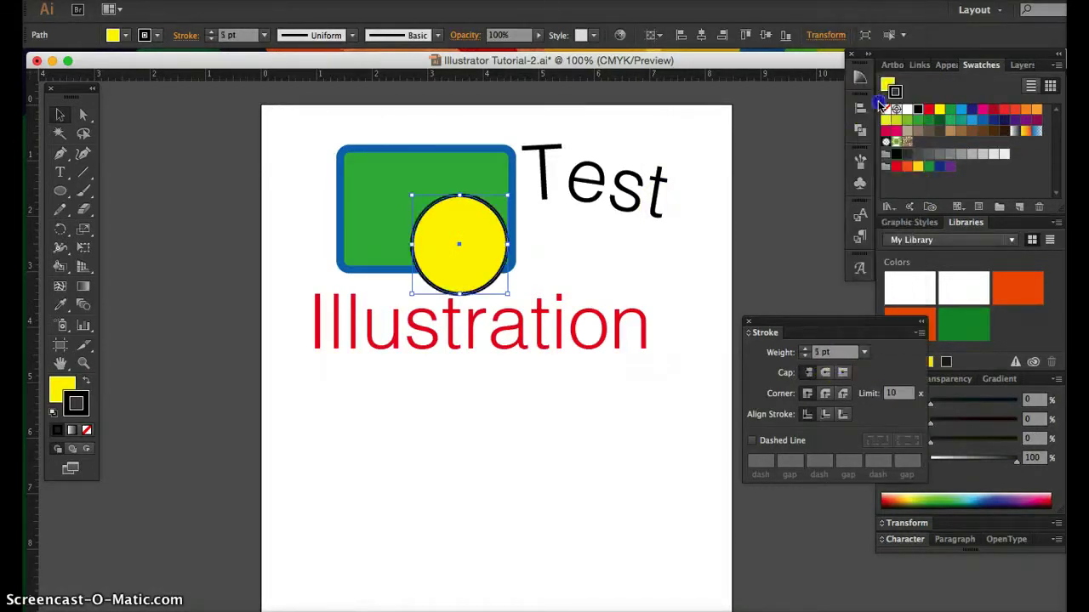
Move the yellow circle fully inside the green rectangle, near its centre, and deselect it
{"action": "left_click", "coordinate": [567, 243]}
{"action": "left_click", "coordinate": [461, 238]}
{"action": "left_click_drag", "start_coordinate": [460, 244], "coordinate": [421, 209]}
{"action": "left_click", "coordinate": [559, 274]}
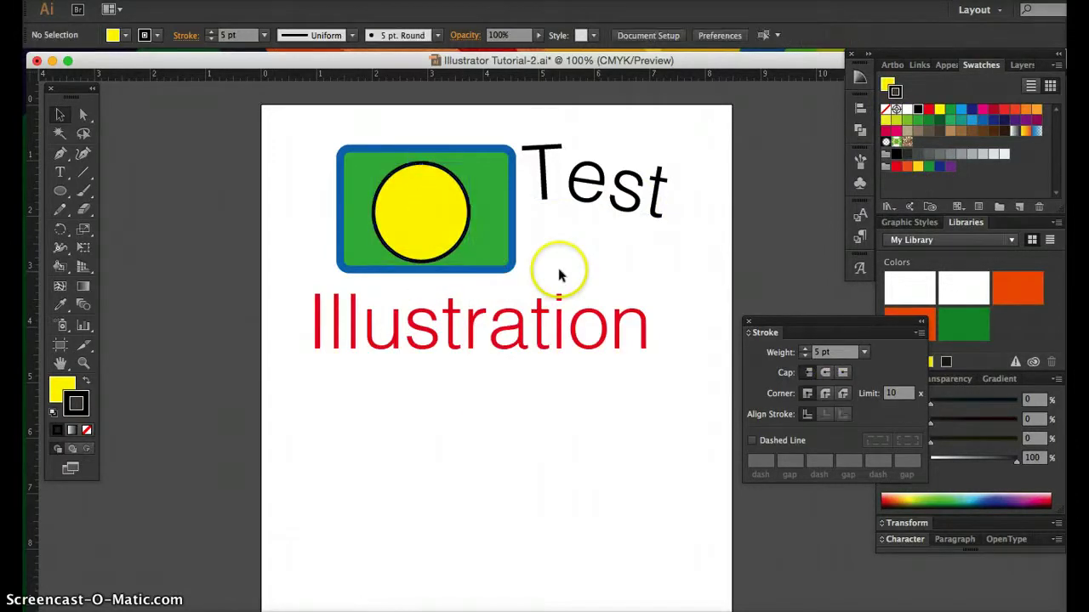
Try a black stroke on the "Illustration" text, setting its weight to 10 pt and then 5 pt
{"action": "left_click", "coordinate": [517, 321]}
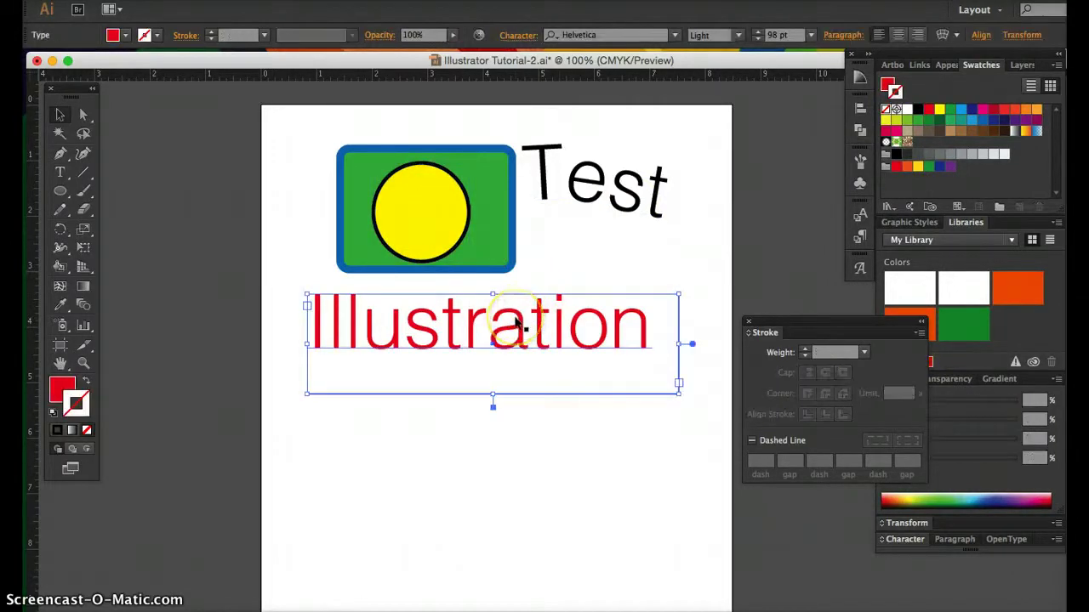
{"action": "left_click", "coordinate": [917, 112]}
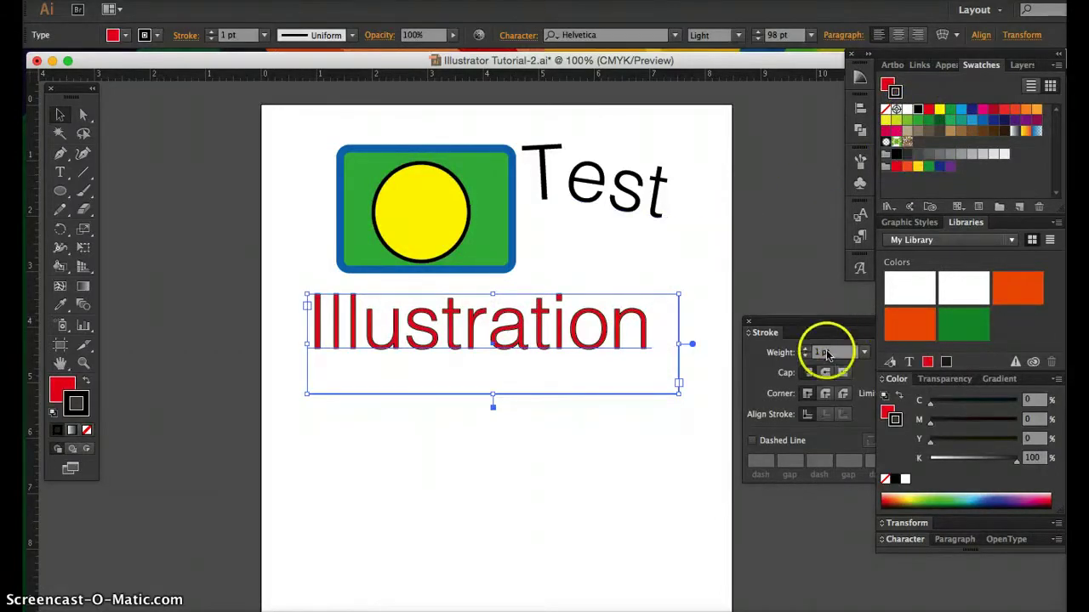
{"action": "left_click", "coordinate": [864, 352]}
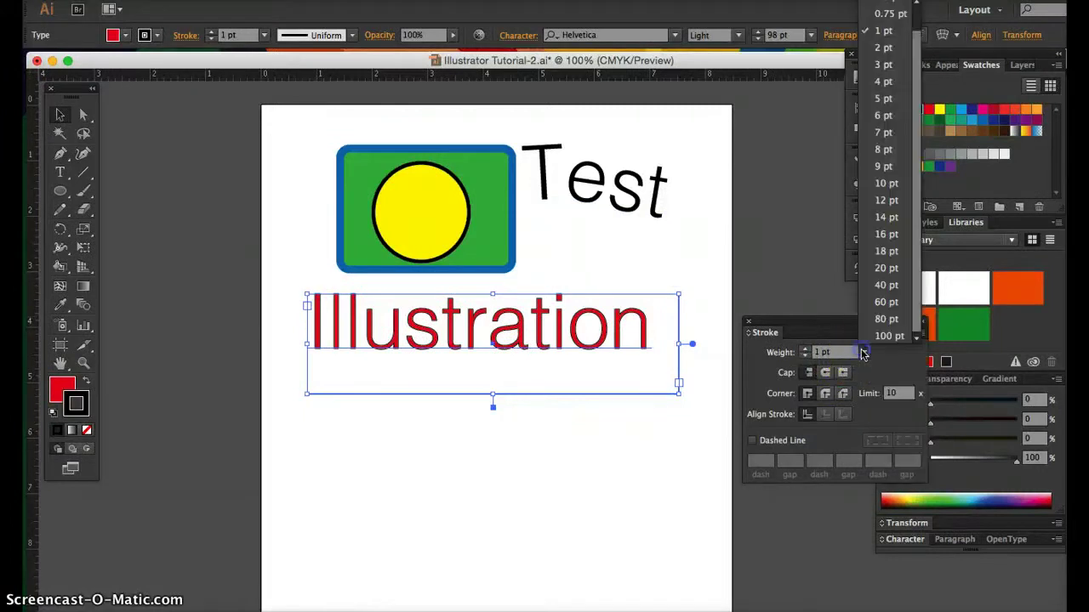
{"action": "left_click", "coordinate": [884, 183]}
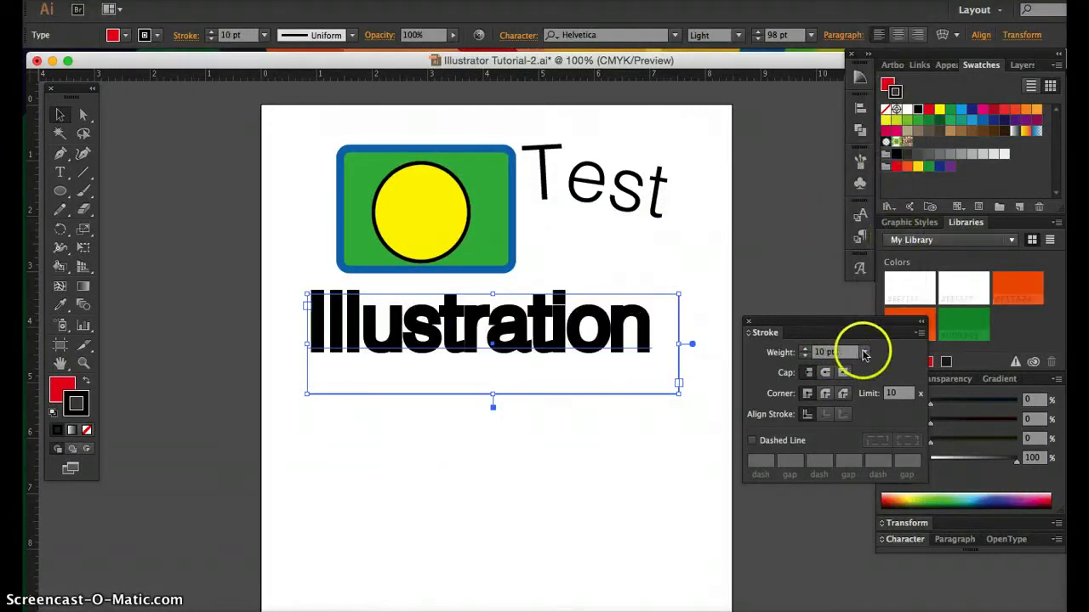
{"action": "left_click", "coordinate": [863, 352]}
{"action": "left_click", "coordinate": [881, 98]}
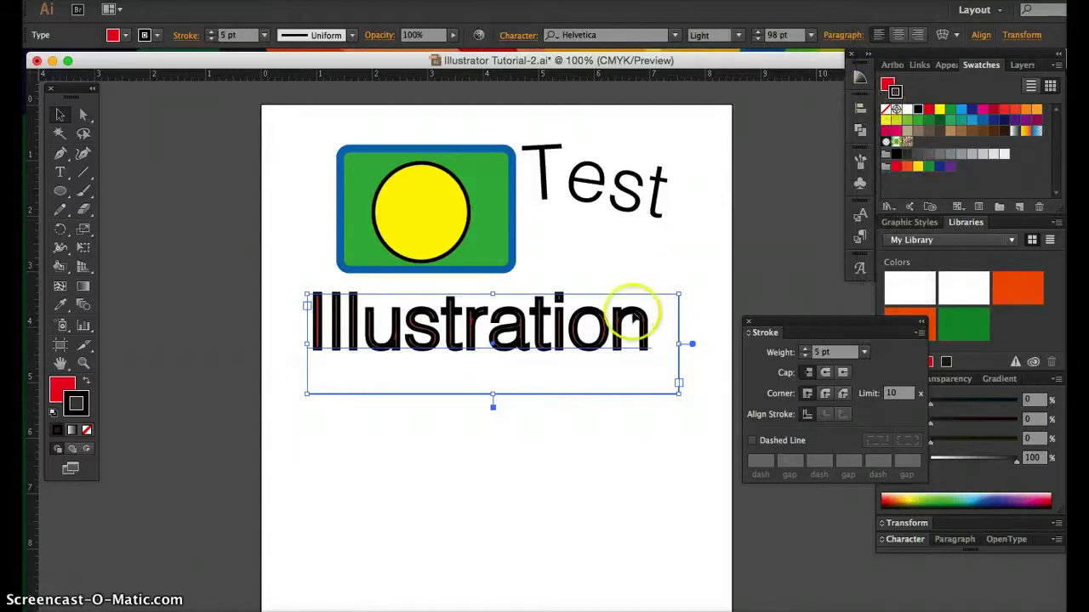
{"action": "key", "text": "super+equal"}
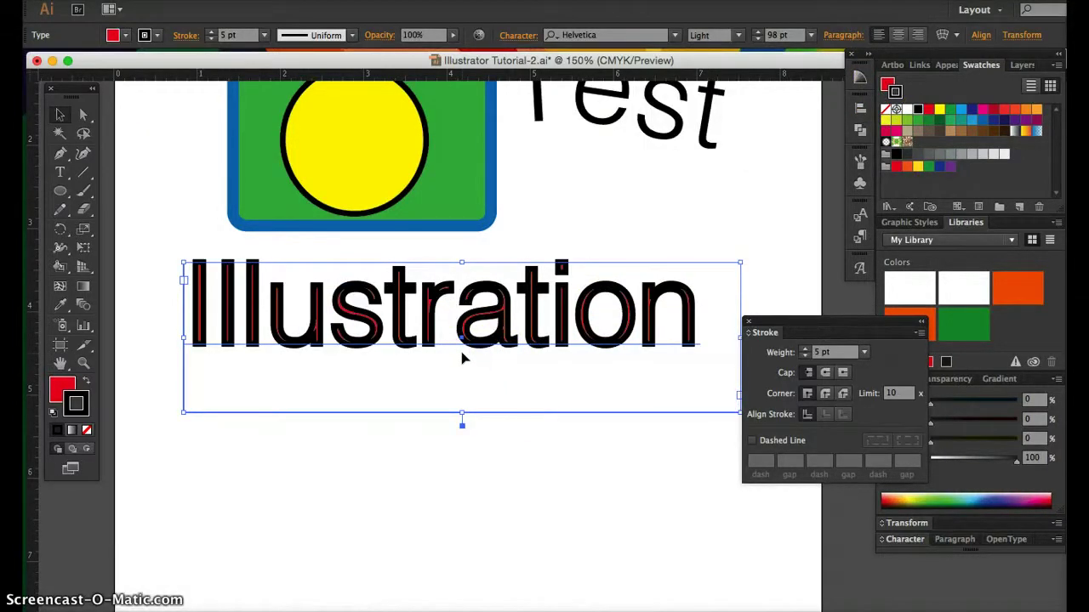
Undo the black stroke and its weight changes on the "Illustration" text, then reselect the text
{"action": "key", "text": "super+z"}
{"action": "key", "text": "super+z"}
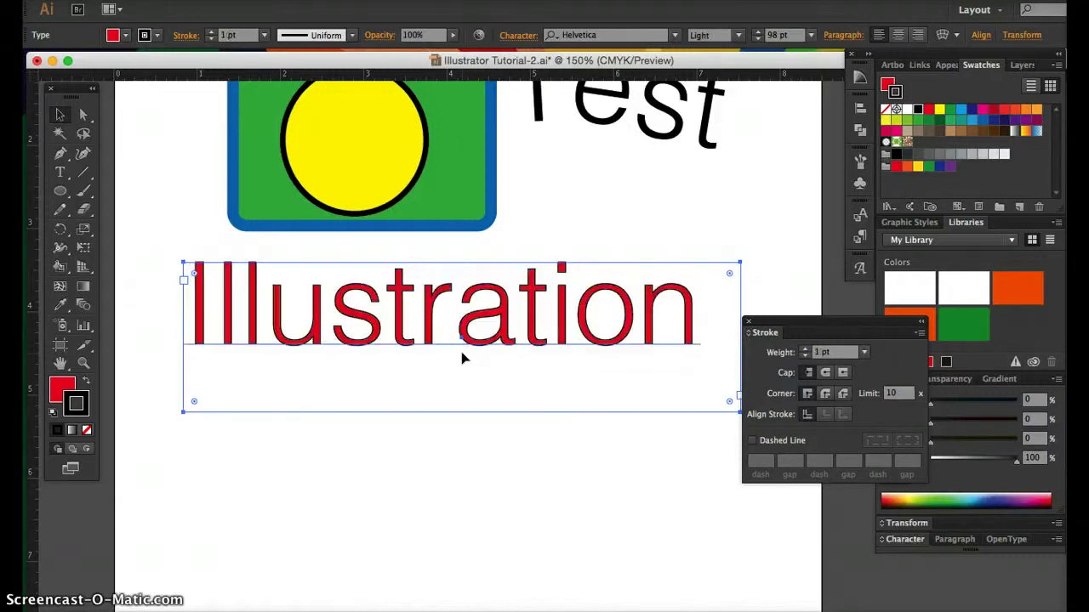
{"action": "key", "text": "super+z"}
{"action": "left_click", "coordinate": [454, 455]}
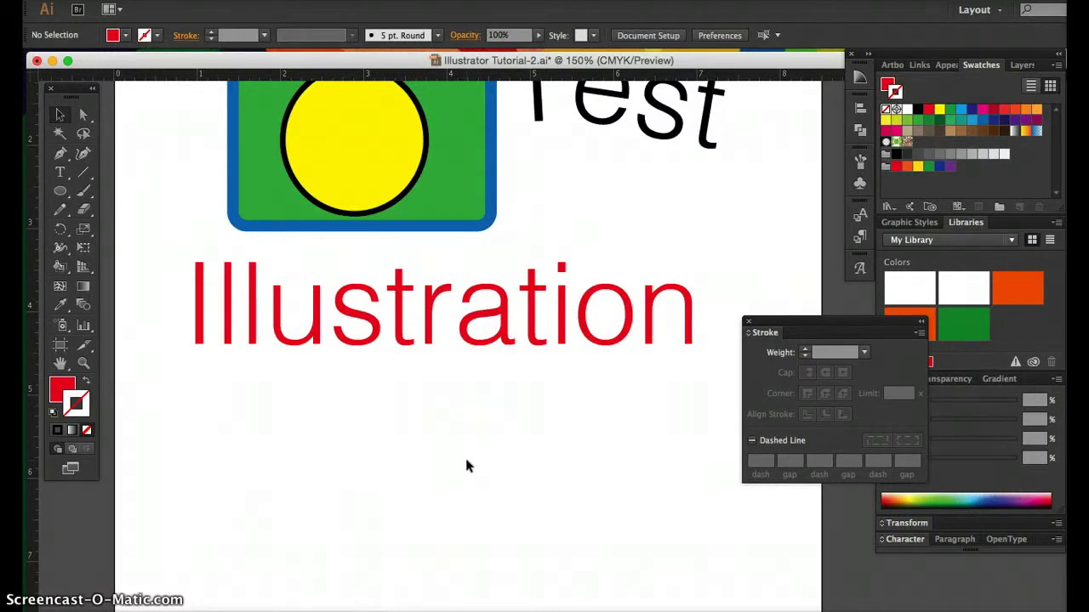
{"action": "left_click", "coordinate": [480, 348]}
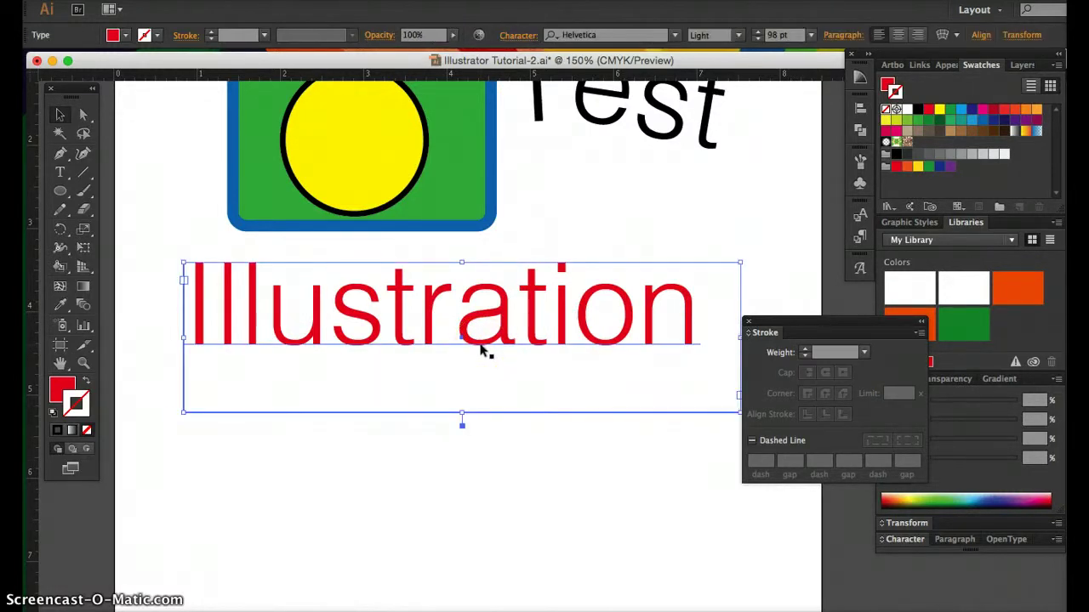
{"action": "key", "text": "super+minus"}
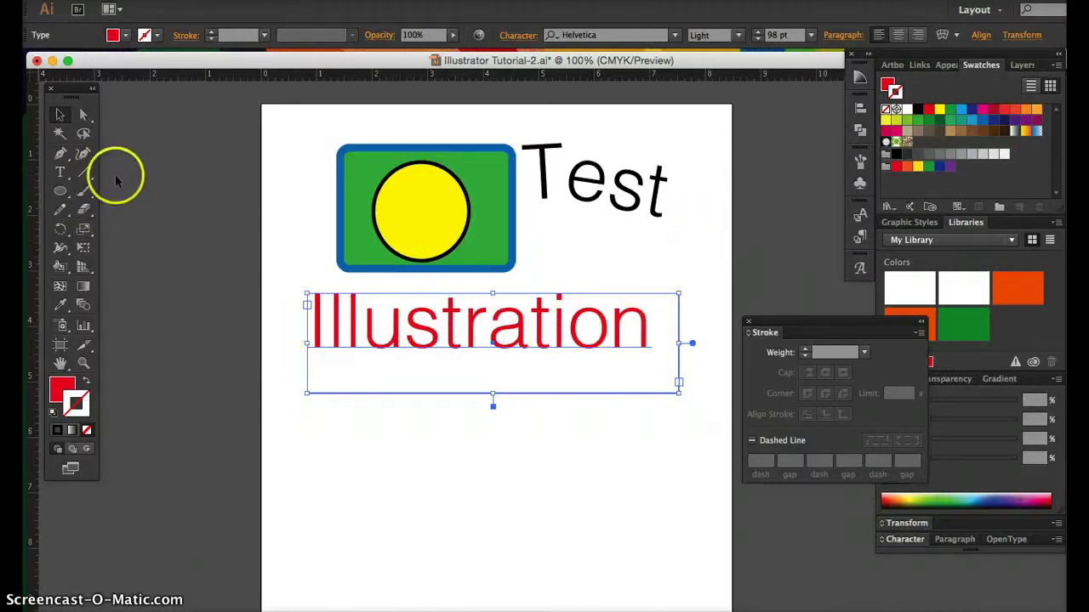
Draw an arc about 3 in wide across the "Illustration" text with a 6 pt green stroke (C=85 M=10 Y=100 K=10)
{"action": "left_click_drag", "start_coordinate": [84, 171], "coordinate": [150, 190]}
{"action": "left_click_drag", "start_coordinate": [351, 450], "coordinate": [520, 425]}
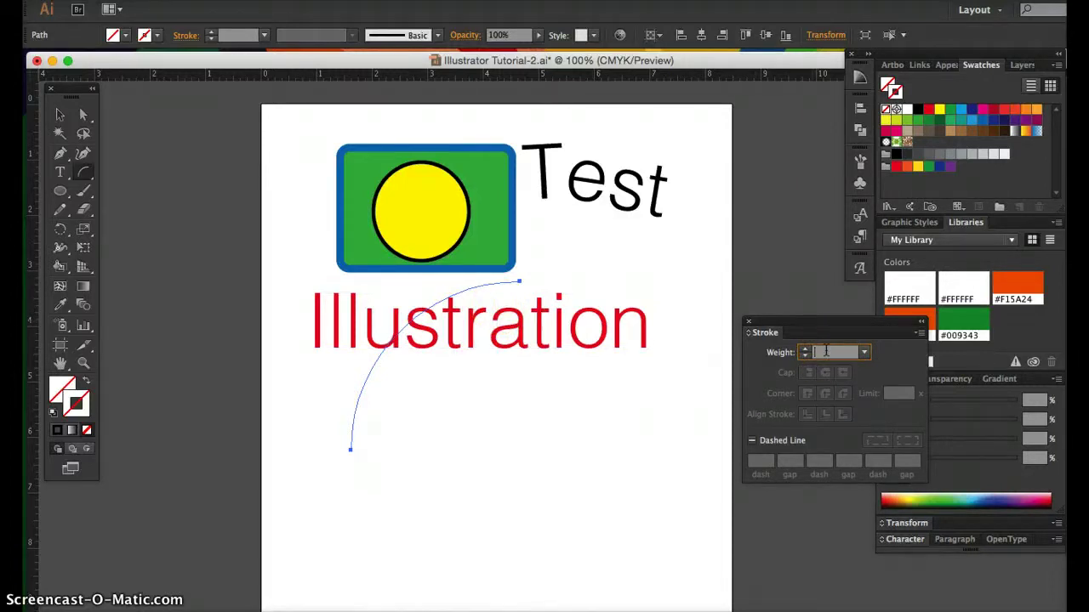
{"action": "type", "text": "6"}
{"action": "key", "text": "Return"}
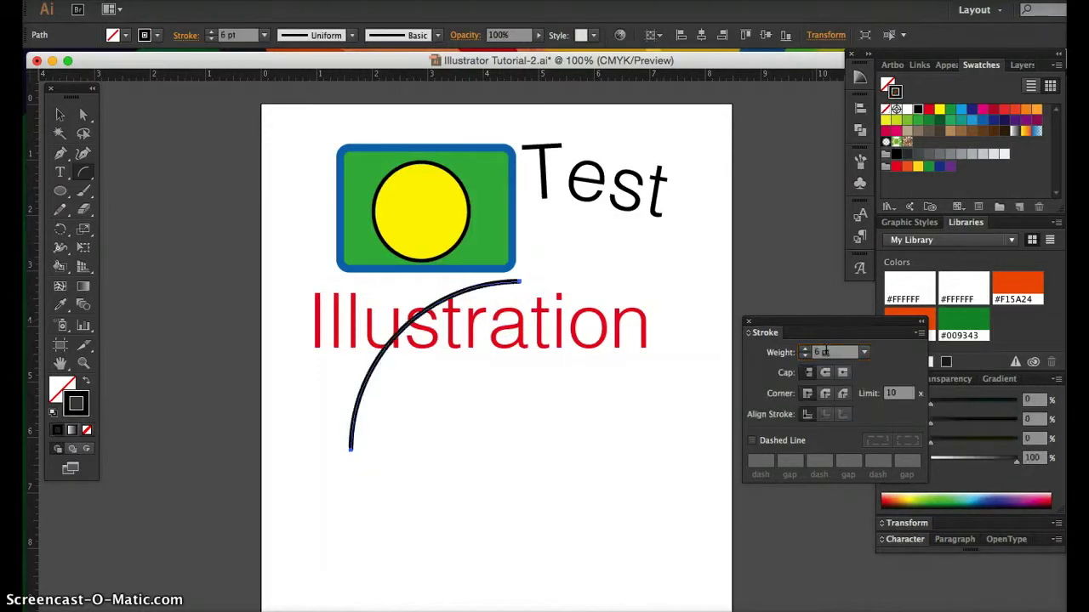
{"action": "left_click", "coordinate": [929, 121]}
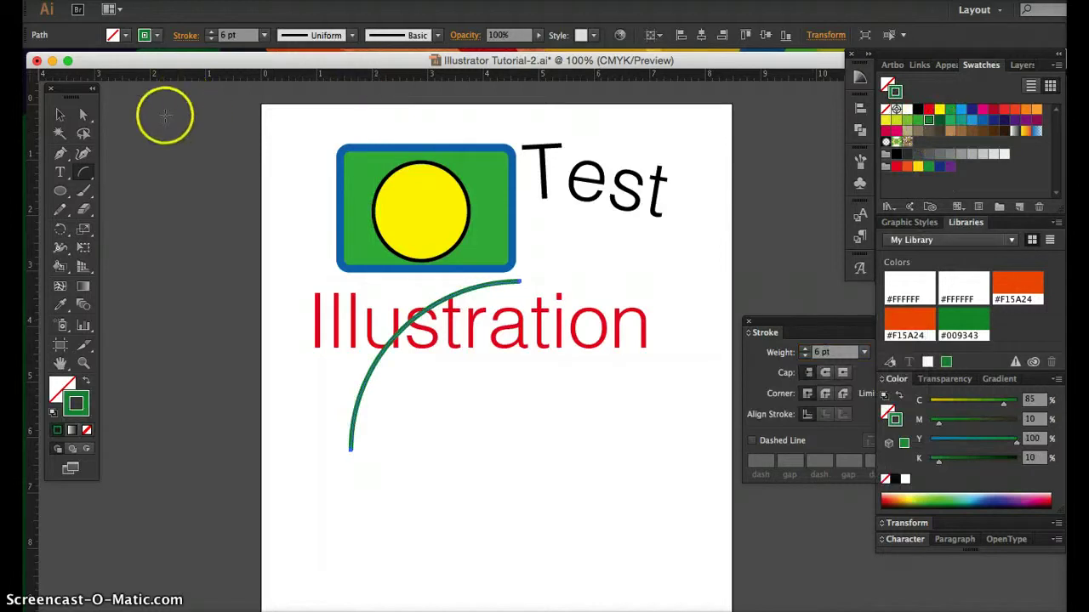
Draw a spiral about 3.4 in wide below the "Illustration" text and give it a teal stroke (C=80 M=10 Y=45 K=0)
{"action": "left_click_drag", "start_coordinate": [92, 176], "coordinate": [145, 209]}
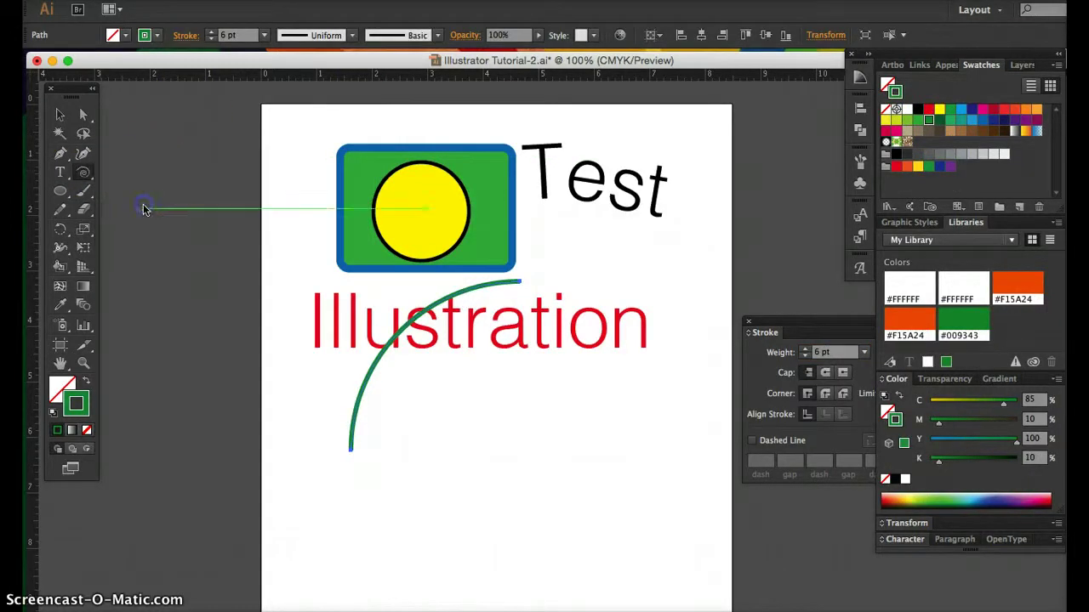
{"action": "left_click_drag", "start_coordinate": [439, 414], "coordinate": [518, 505]}
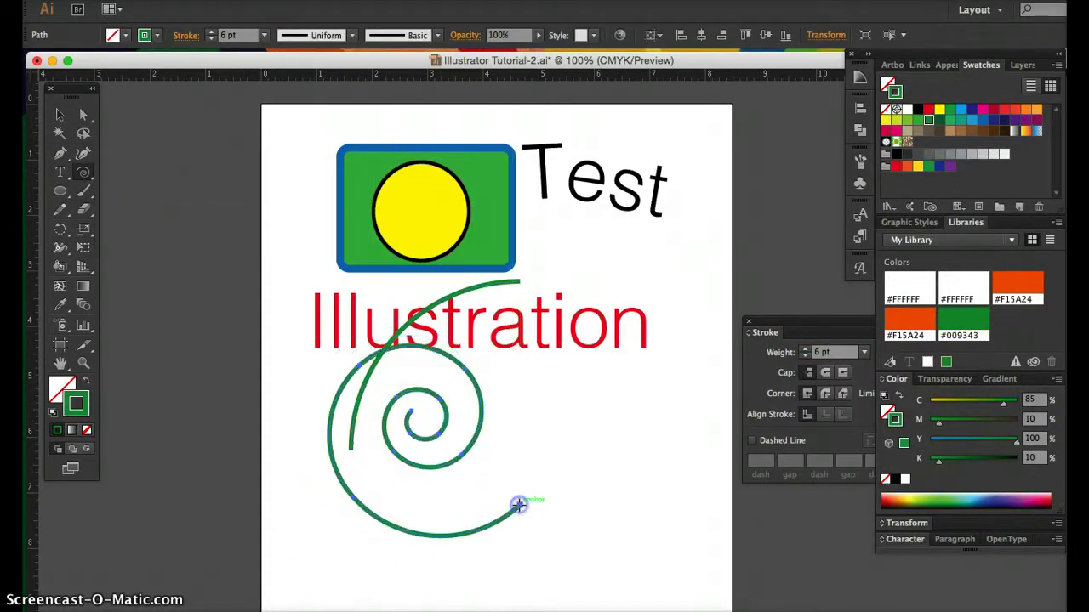
{"action": "left_click", "coordinate": [918, 167]}
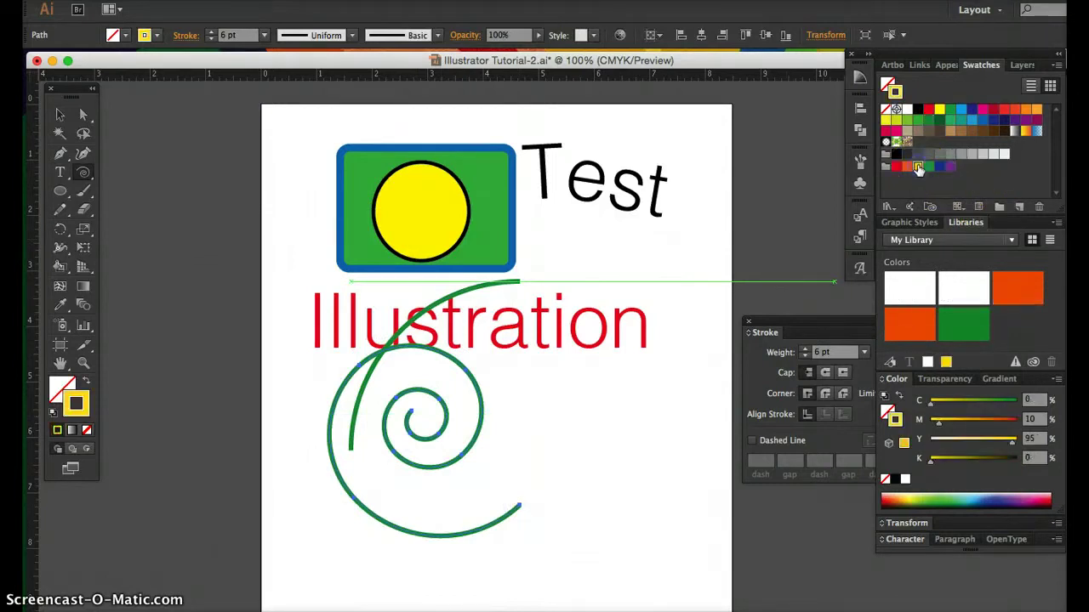
{"action": "left_click", "coordinate": [962, 120]}
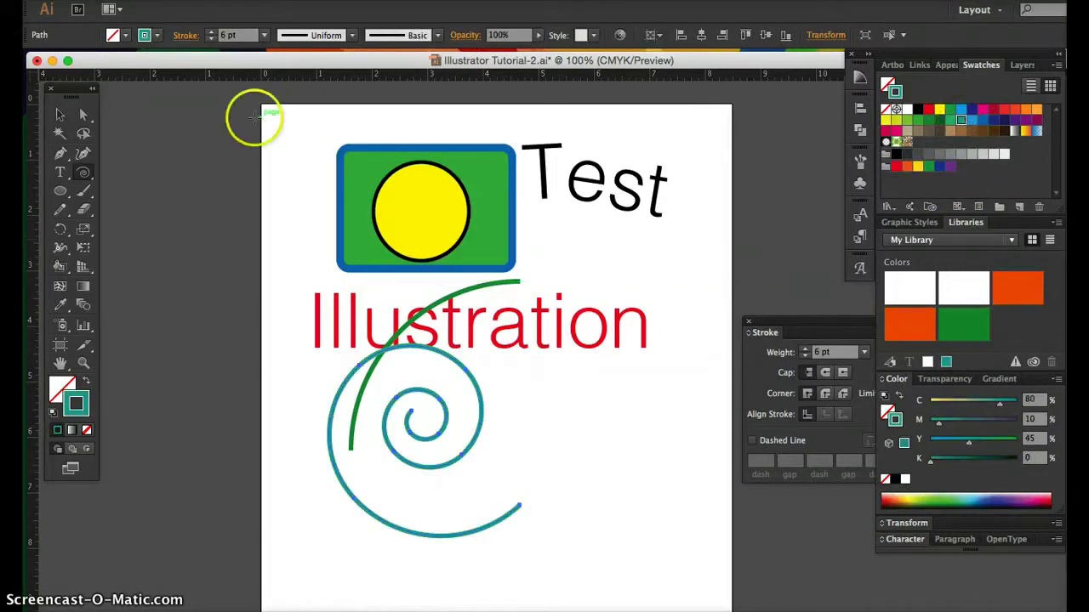
{"action": "left_click", "coordinate": [60, 114]}
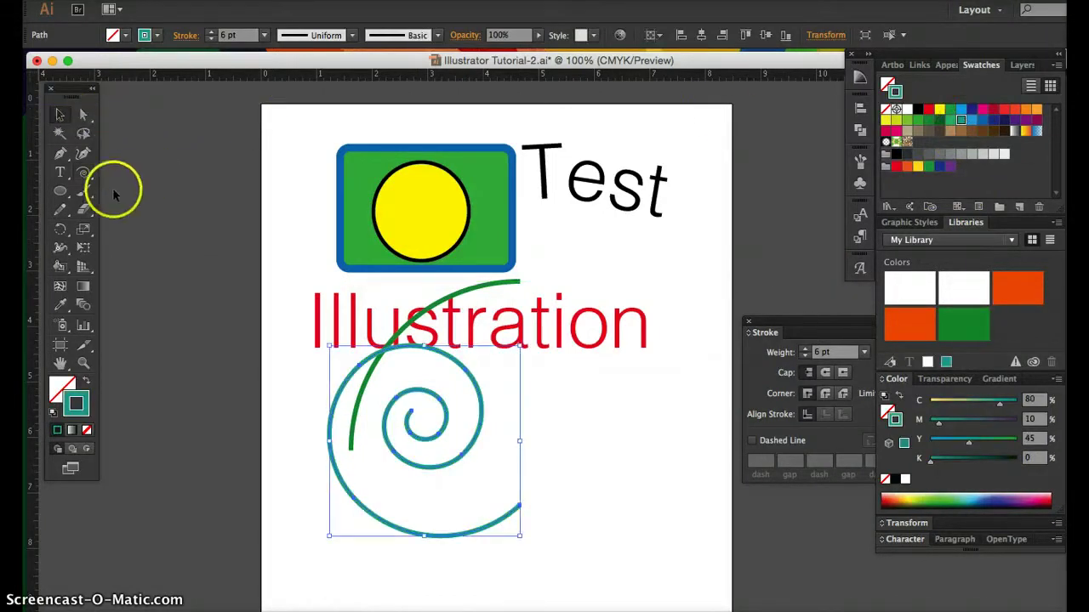
Draw an unfilled circle about 1.9 in across beside the spiral with the Ellipse tool
{"action": "left_click", "coordinate": [61, 192]}
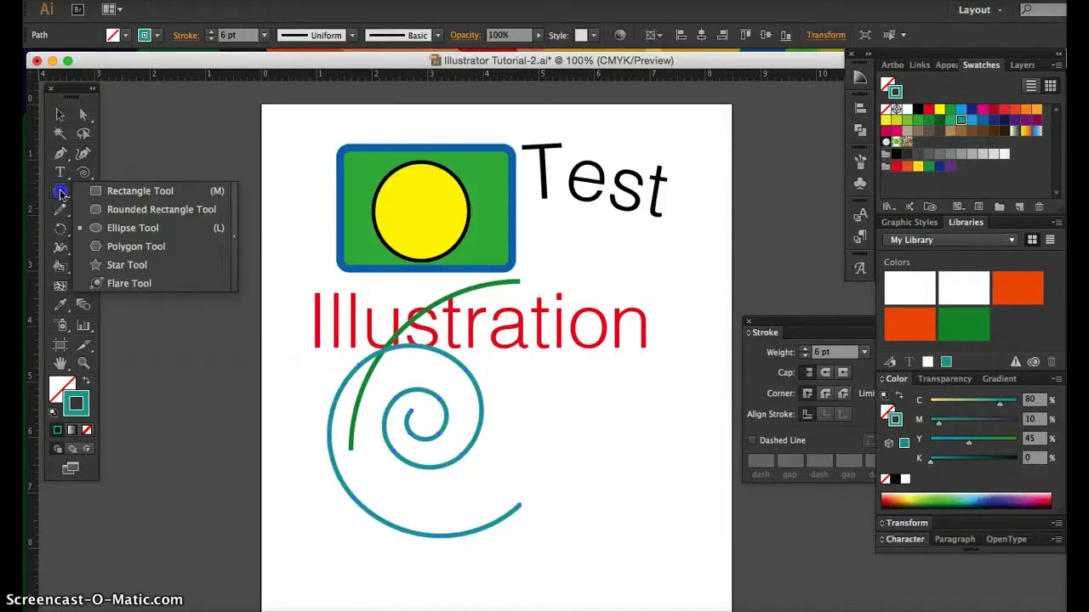
{"action": "left_click", "coordinate": [113, 229]}
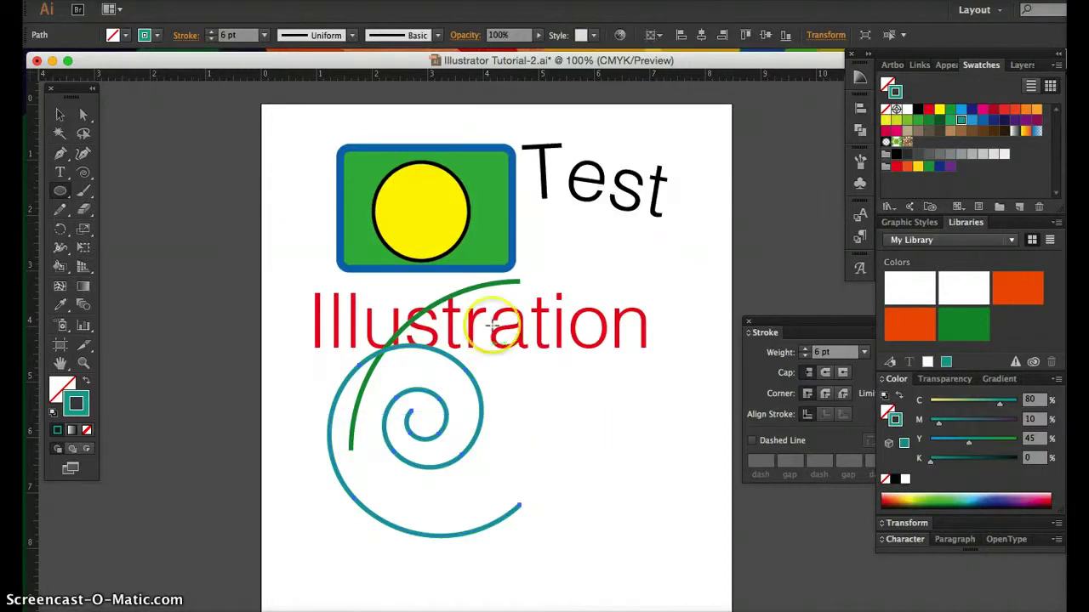
{"action": "mouse_move", "coordinate": [570, 391]}
{"action": "left_mouse_down"}
{"action": "mouse_move", "coordinate": [559, 388]}
{"action": "mouse_move", "coordinate": [642, 499]}
{"action": "mouse_move", "coordinate": [671, 434]}
{"action": "mouse_move", "coordinate": [671, 485]}
{"action": "mouse_move", "coordinate": [620, 563]}
{"action": "mouse_move", "coordinate": [656, 538]}
{"action": "mouse_move", "coordinate": [651, 484]}
{"action": "mouse_move", "coordinate": [632, 450]}
{"action": "mouse_move", "coordinate": [660, 520]}
{"action": "mouse_move", "coordinate": [645, 497]}
{"action": "left_mouse_up"}
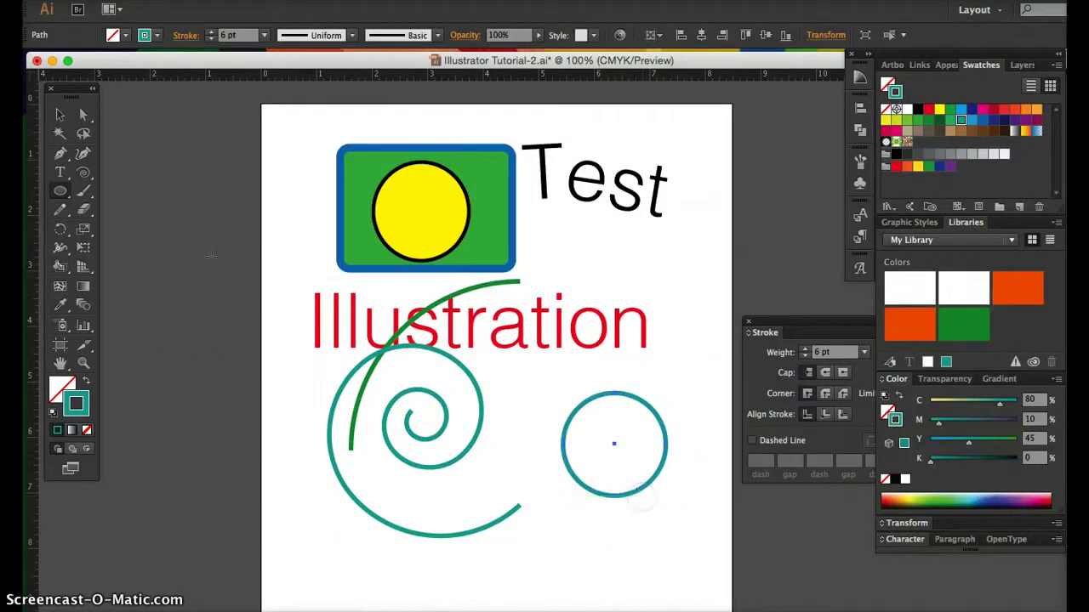
Draw a square below "Test" and a tall, narrow rectangle over the spiral, giving the rectangle a grey-brown stroke (C=50 M=50 Y=60 K=25)
{"action": "left_click_drag", "start_coordinate": [62, 192], "coordinate": [94, 193]}
{"action": "left_click_drag", "start_coordinate": [580, 230], "coordinate": [634, 322]}
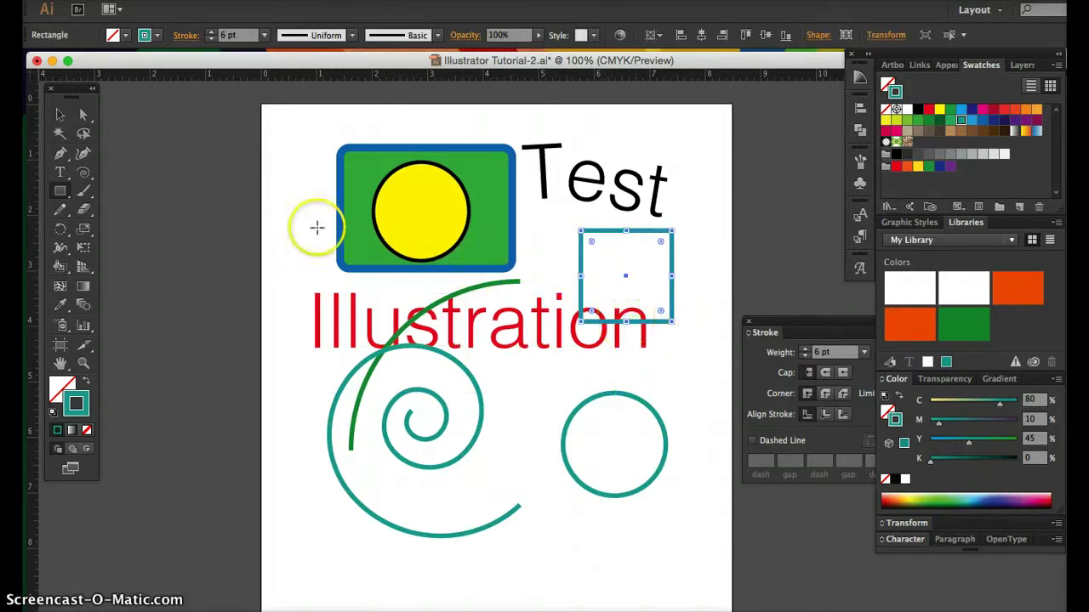
{"action": "left_click_drag", "start_coordinate": [356, 556], "coordinate": [410, 398]}
{"action": "left_click", "coordinate": [929, 132]}
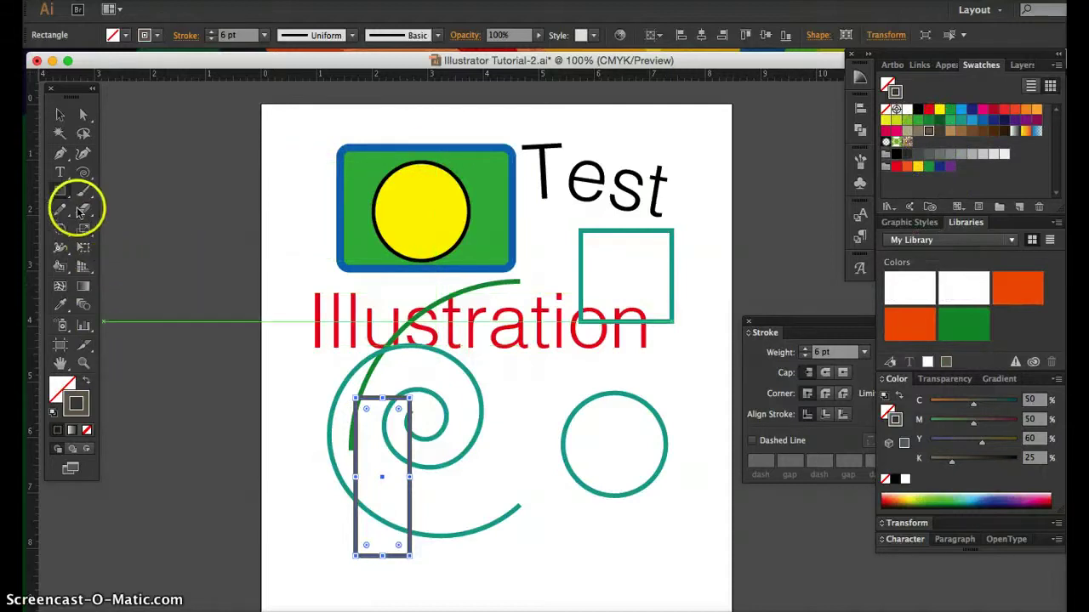
Tear off the shape tools as a floating group and close it again
{"action": "left_click", "coordinate": [61, 191]}
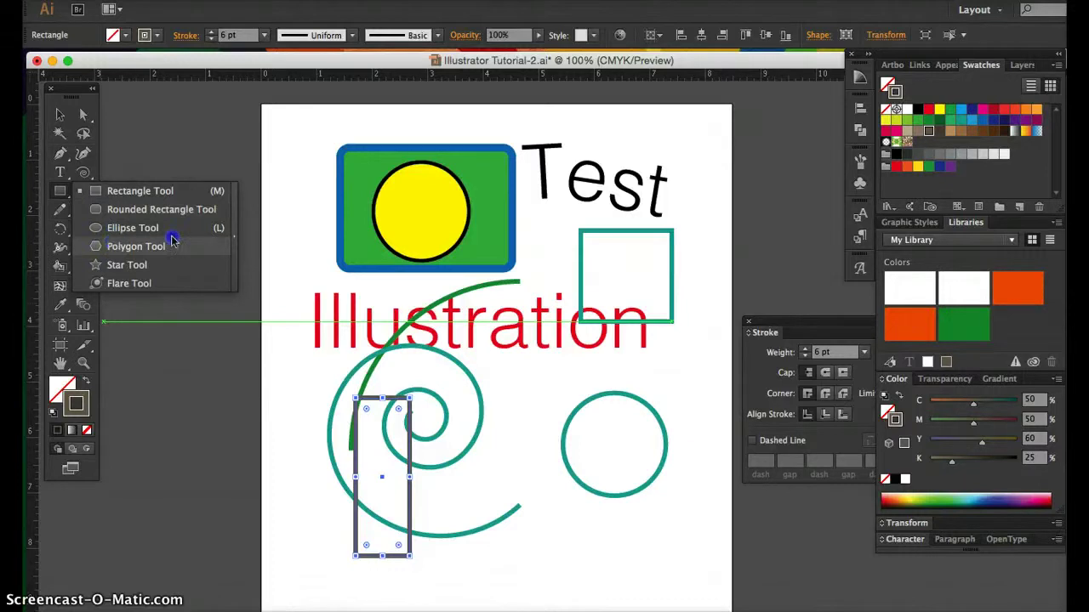
{"action": "left_click", "coordinate": [233, 241]}
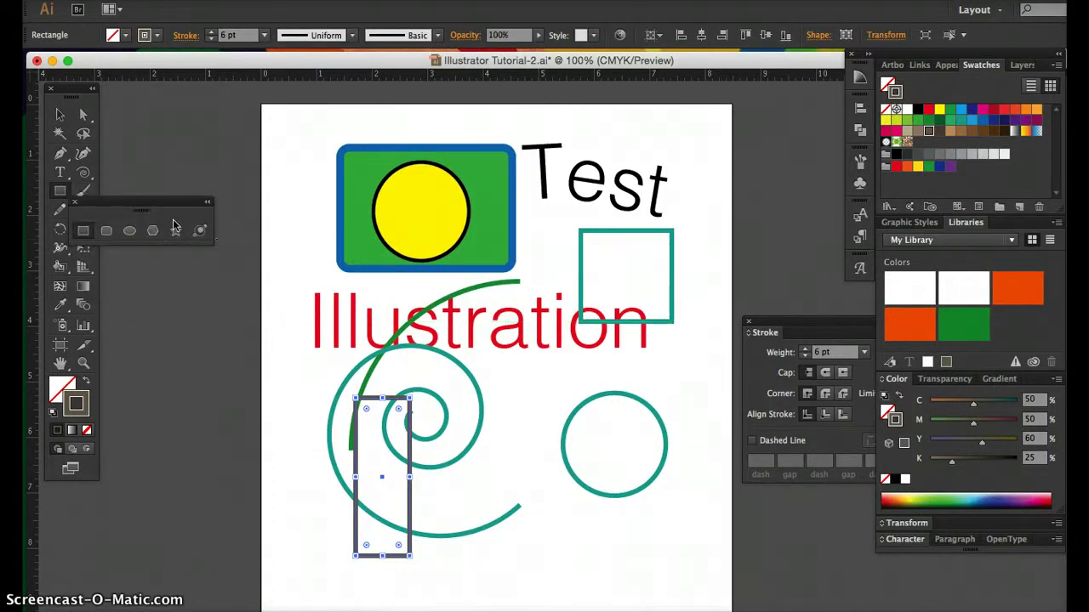
{"action": "left_click", "coordinate": [74, 204]}
Paint a freehand open loop across the teal circle with the Paintbrush tool
{"action": "left_click", "coordinate": [86, 196]}
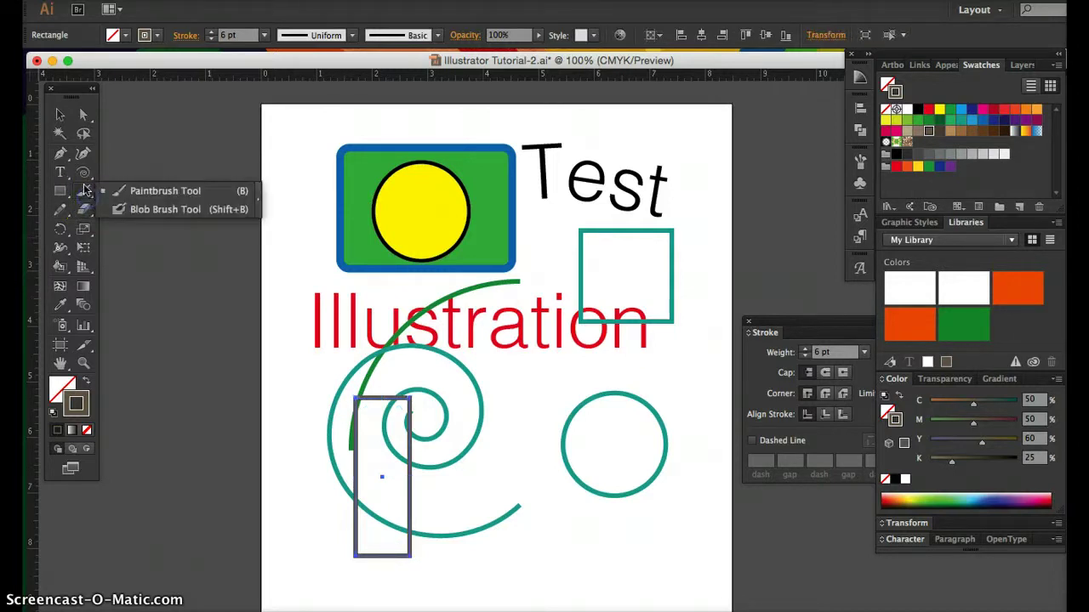
{"action": "mouse_move", "coordinate": [491, 436]}
{"action": "left_mouse_down"}
{"action": "mouse_move", "coordinate": [639, 383]}
{"action": "mouse_move", "coordinate": [598, 455]}
{"action": "mouse_move", "coordinate": [531, 433]}
{"action": "left_mouse_up"}
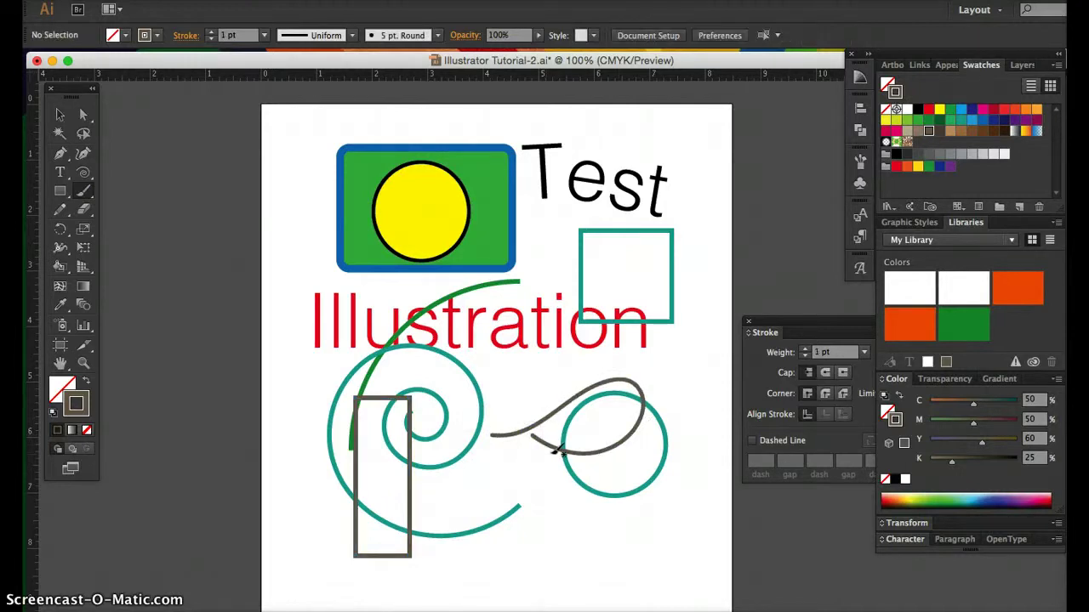
Add two anchor points along the upper edge of the painted loop with the Add Anchor Point tool
{"action": "key", "text": "super+="}
{"action": "key", "text": "super+="}
{"action": "scroll", "coordinate": [553, 452], "scroll_direction": "down", "scroll_amount": 3}
{"action": "scroll", "coordinate": [553, 451], "scroll_direction": "right", "scroll_amount": 2}
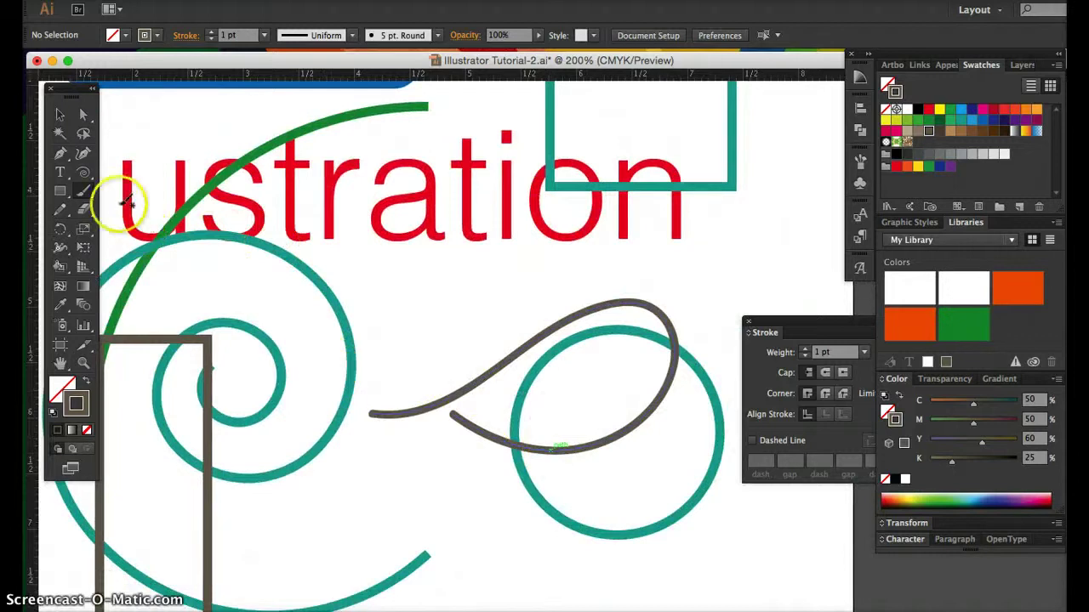
{"action": "left_click_drag", "start_coordinate": [61, 156], "coordinate": [103, 171]}
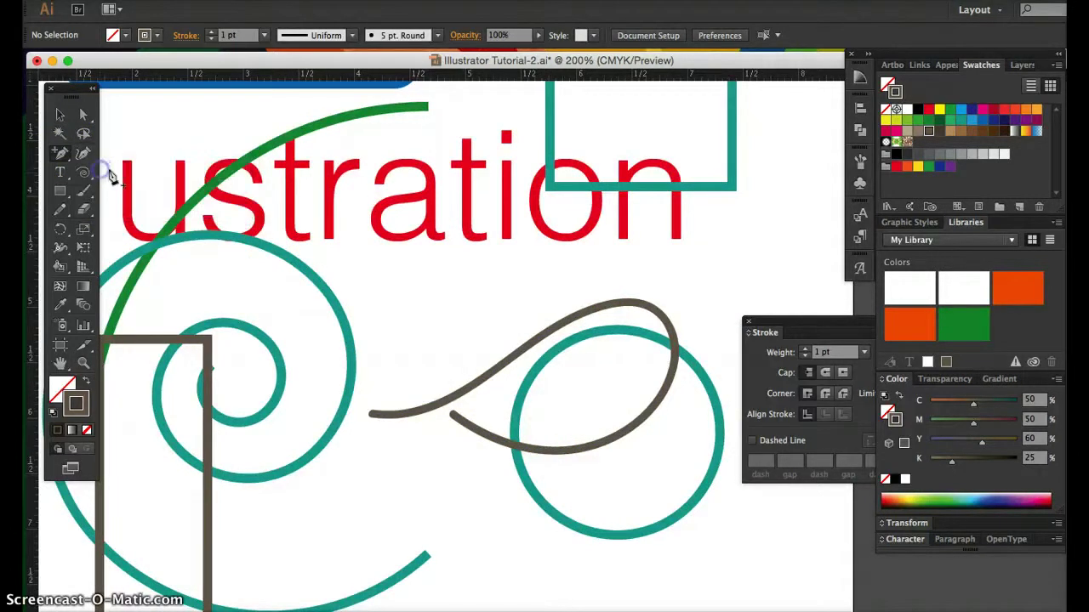
{"action": "left_click", "coordinate": [482, 384]}
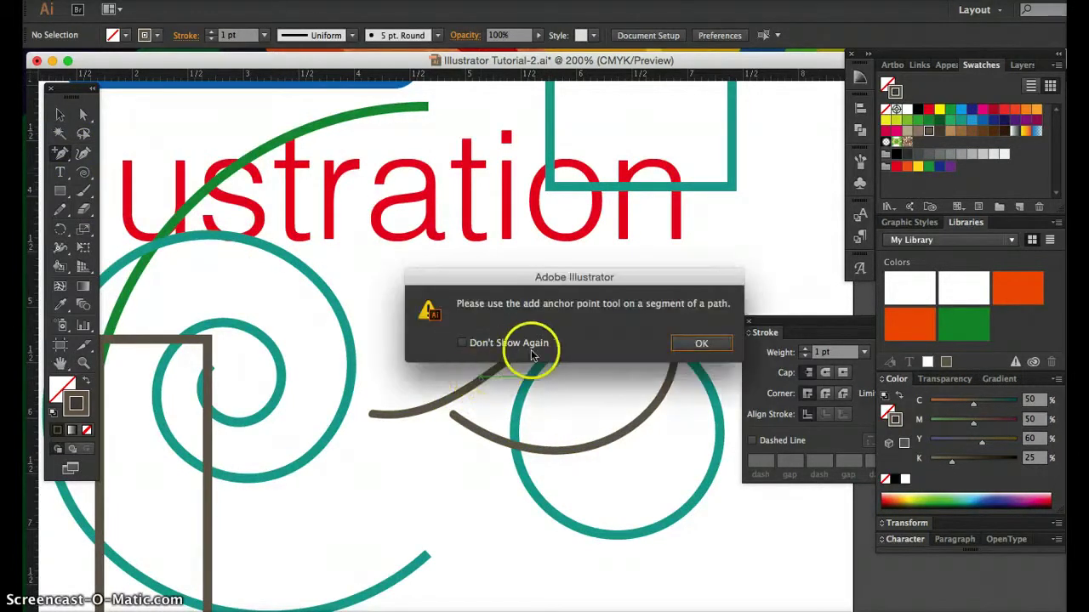
{"action": "left_click", "coordinate": [696, 345]}
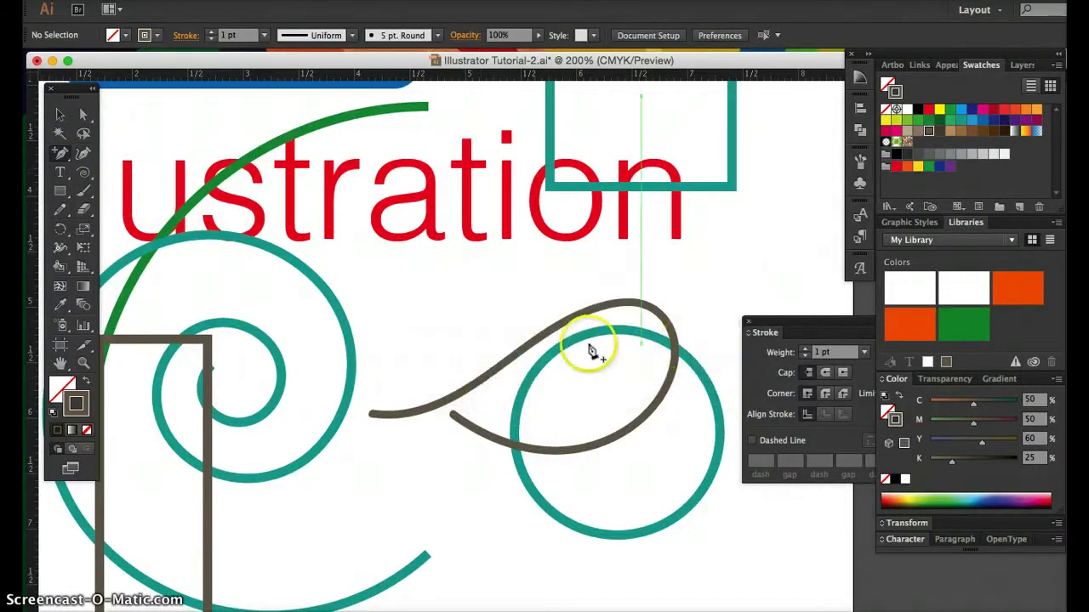
{"action": "left_click", "coordinate": [524, 355]}
{"action": "left_click", "coordinate": [604, 306]}
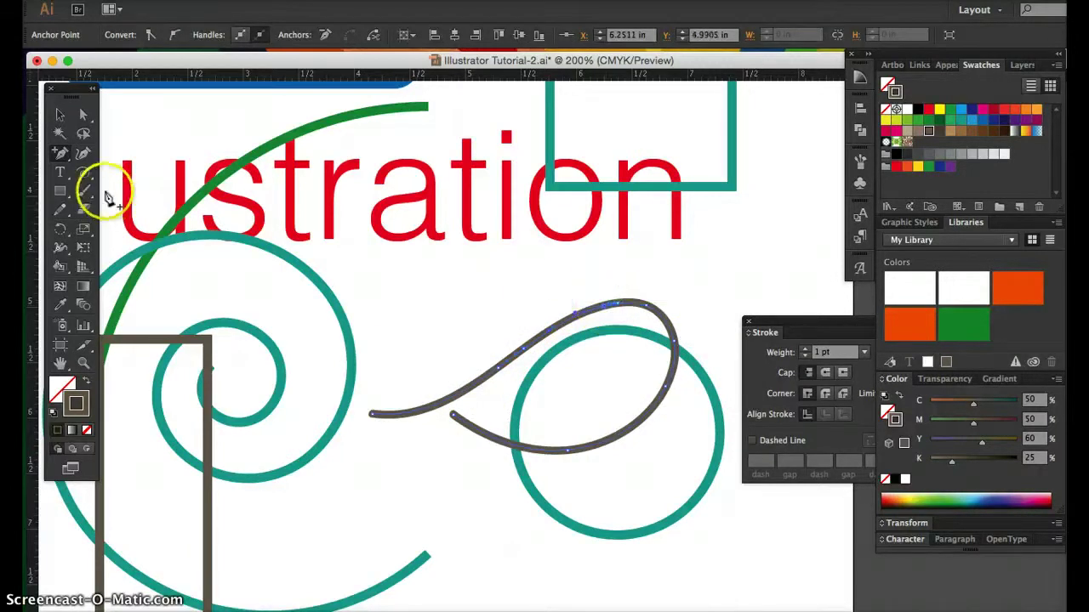
Move the added anchor point on the loop's upper edge outward to about X 5.27 in, Y 5.01 in with Direct Selection
{"action": "left_click", "coordinate": [83, 114]}
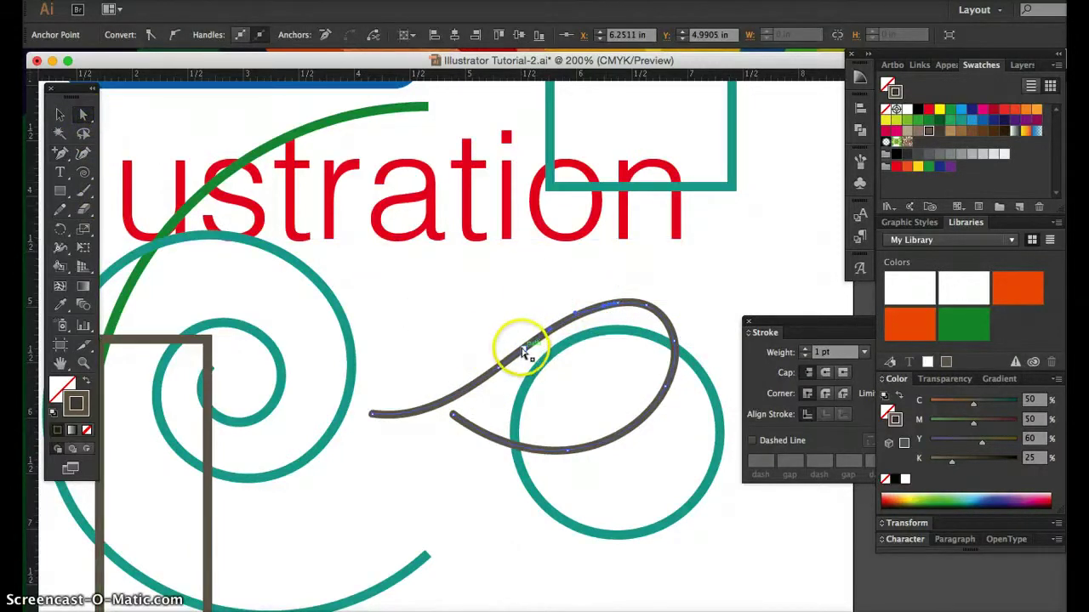
{"action": "left_click_drag", "start_coordinate": [516, 344], "coordinate": [492, 313]}
Reshape the outer turn of the teal spiral by pulling its upper-right and lower-right direction handles with Direct Selection
{"action": "left_click", "coordinate": [526, 486]}
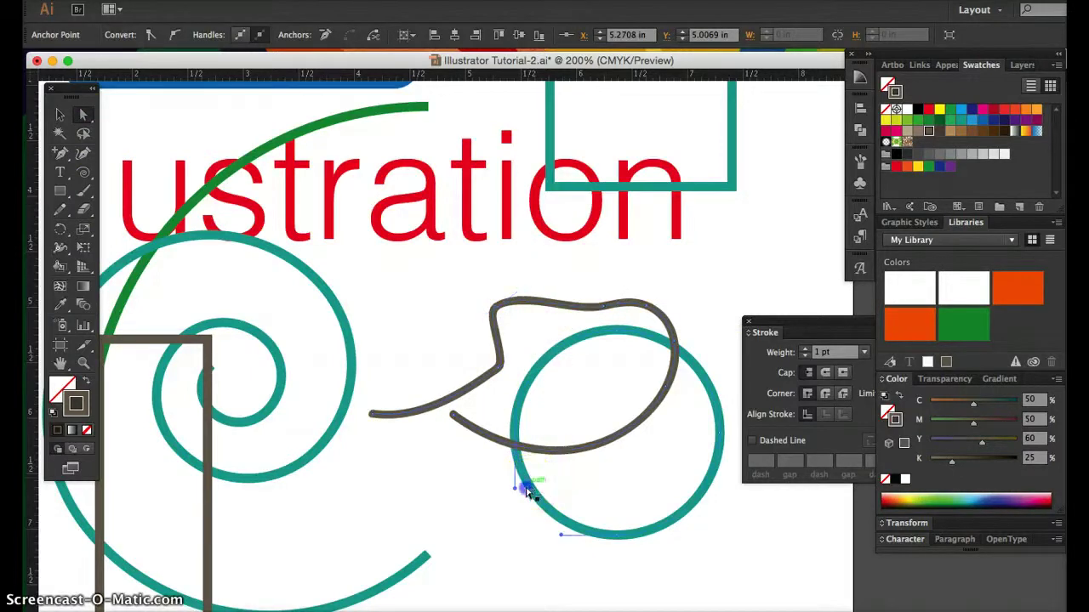
{"action": "left_click", "coordinate": [451, 480]}
{"action": "left_click", "coordinate": [352, 389]}
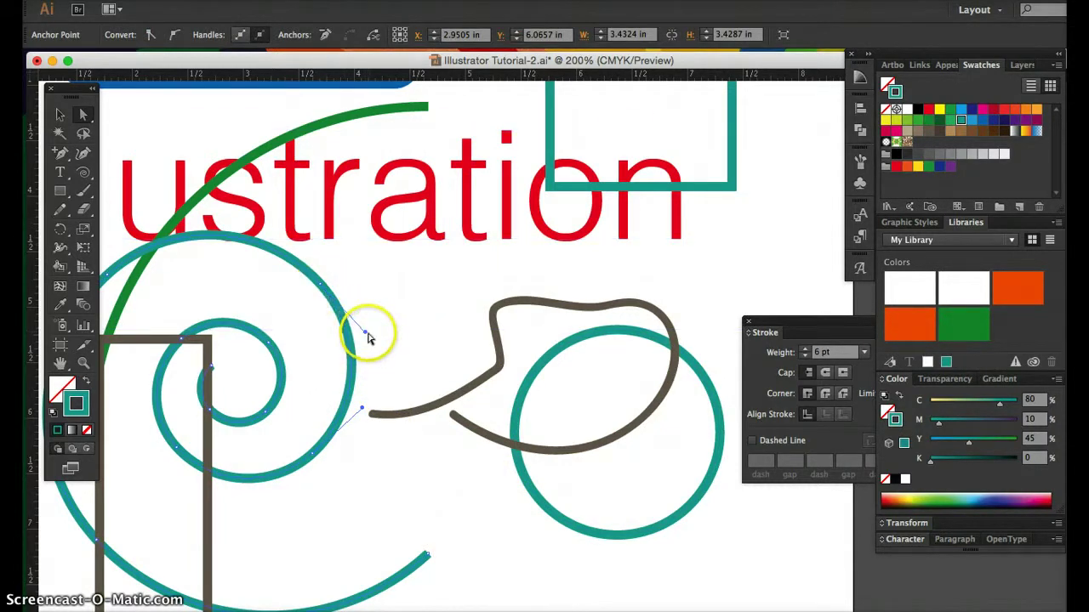
{"action": "mouse_move", "coordinate": [376, 335]}
{"action": "left_mouse_down"}
{"action": "mouse_move", "coordinate": [393, 306]}
{"action": "mouse_move", "coordinate": [391, 267]}
{"action": "mouse_move", "coordinate": [378, 306]}
{"action": "mouse_move", "coordinate": [286, 311]}
{"action": "mouse_move", "coordinate": [369, 321]}
{"action": "mouse_move", "coordinate": [371, 271]}
{"action": "left_mouse_up"}
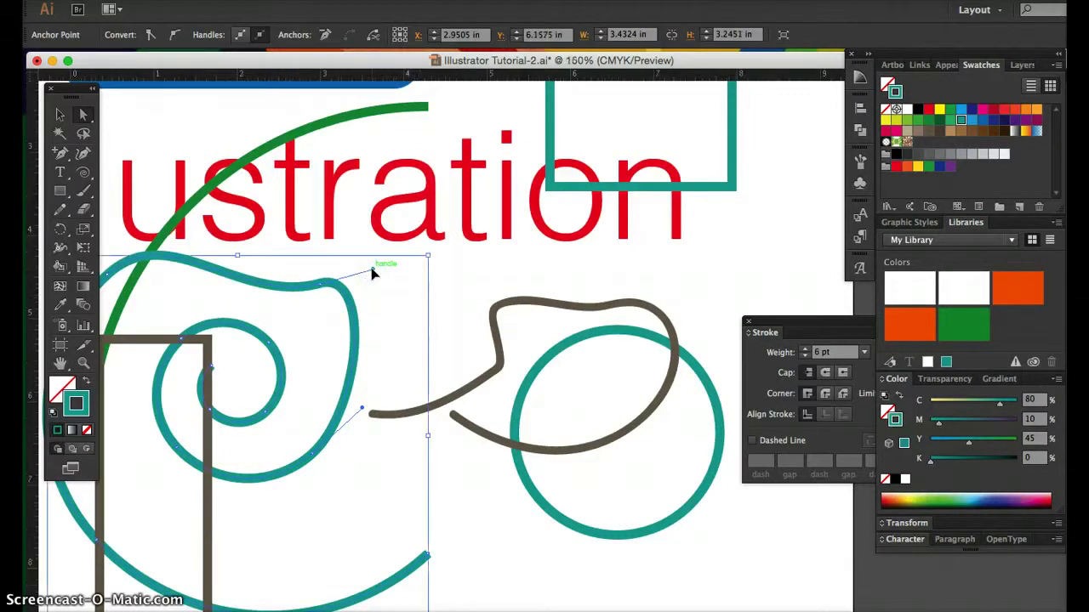
{"action": "key", "text": "super+minus"}
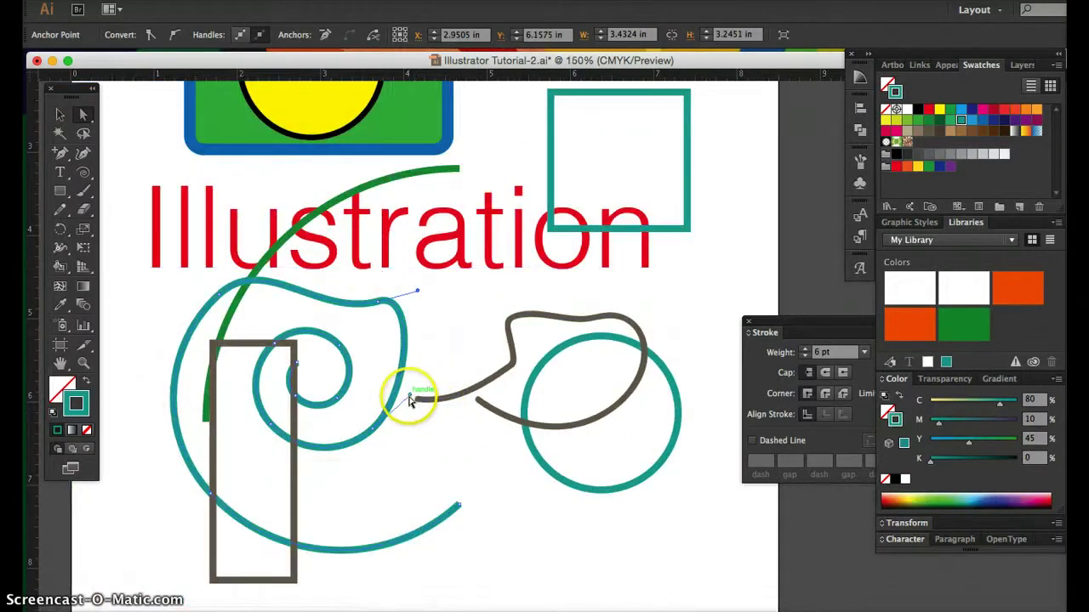
{"action": "left_click_drag", "start_coordinate": [414, 412], "coordinate": [399, 448]}
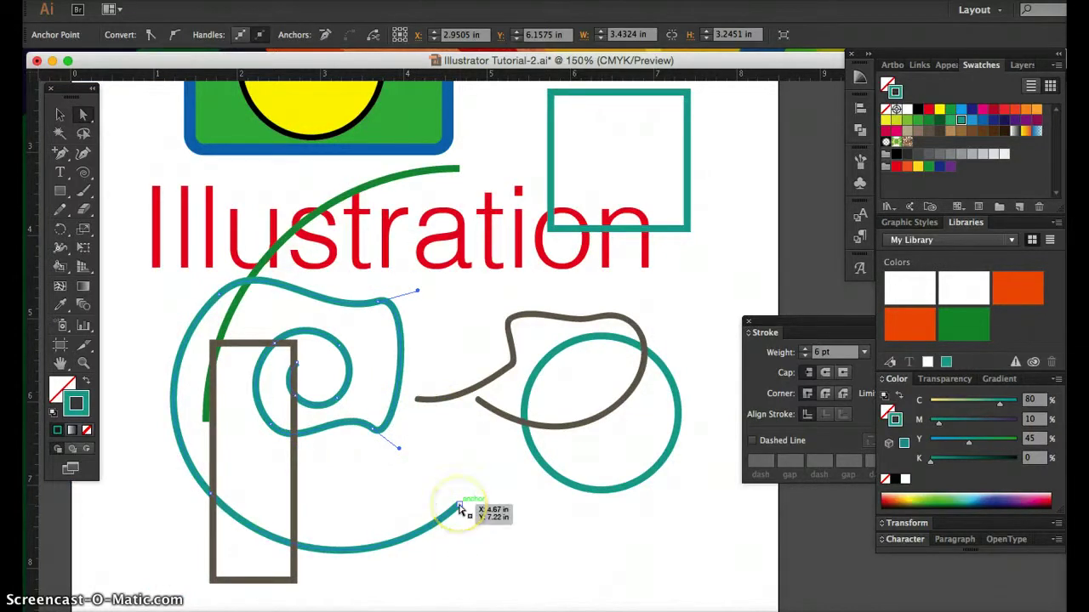
Move the teal spiral's outer end anchor to about X 5 in, Y 7.34 in and swing its handles to bend the tail
{"action": "left_click_drag", "start_coordinate": [460, 507], "coordinate": [436, 466]}
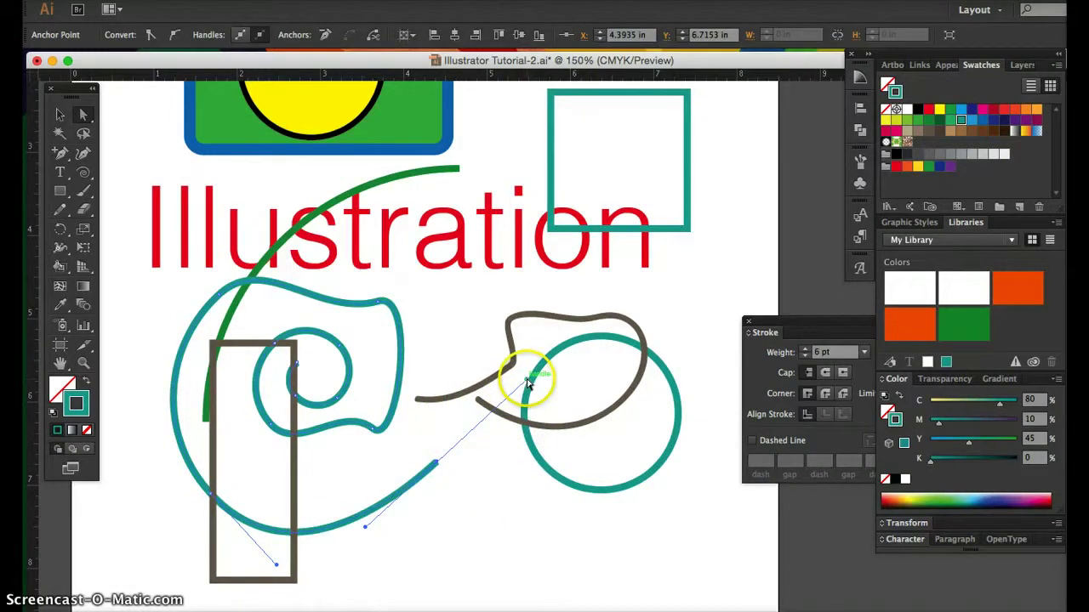
{"action": "left_click_drag", "start_coordinate": [528, 380], "coordinate": [459, 343]}
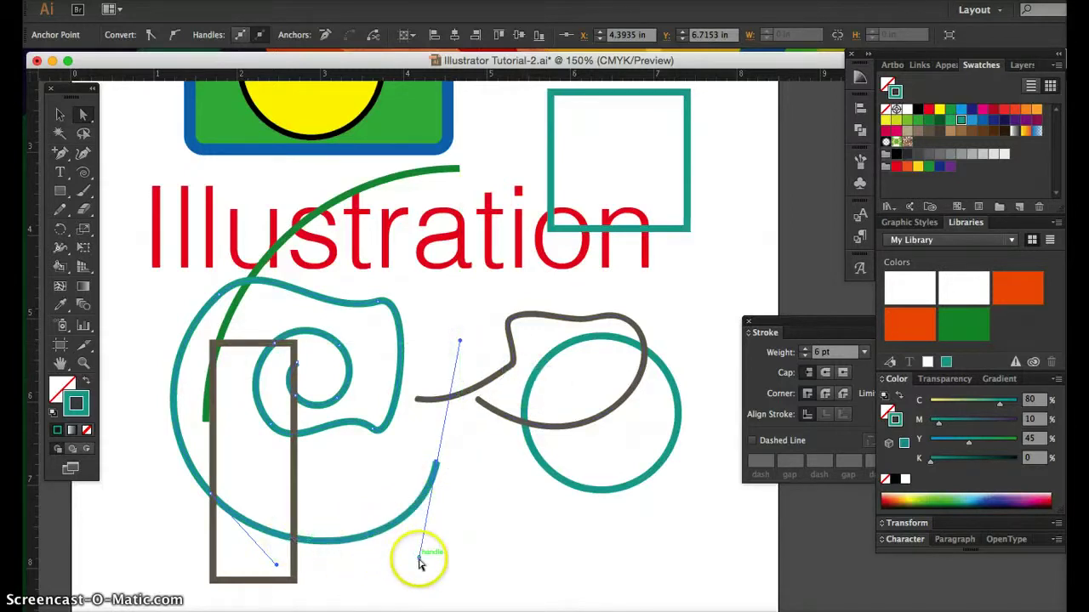
{"action": "left_click_drag", "start_coordinate": [420, 561], "coordinate": [228, 453]}
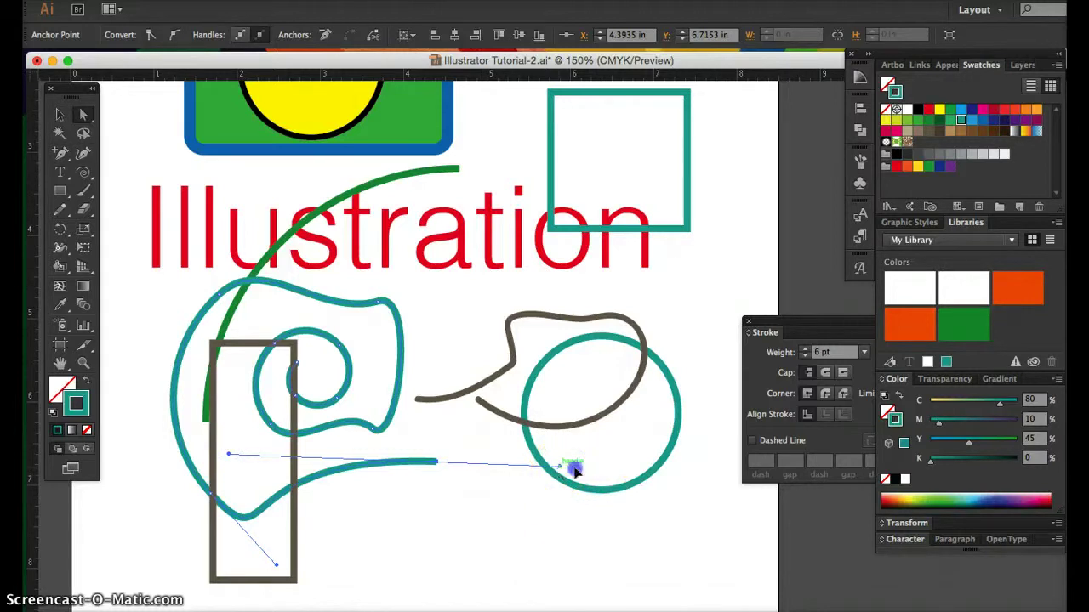
{"action": "left_click_drag", "start_coordinate": [547, 471], "coordinate": [488, 515]}
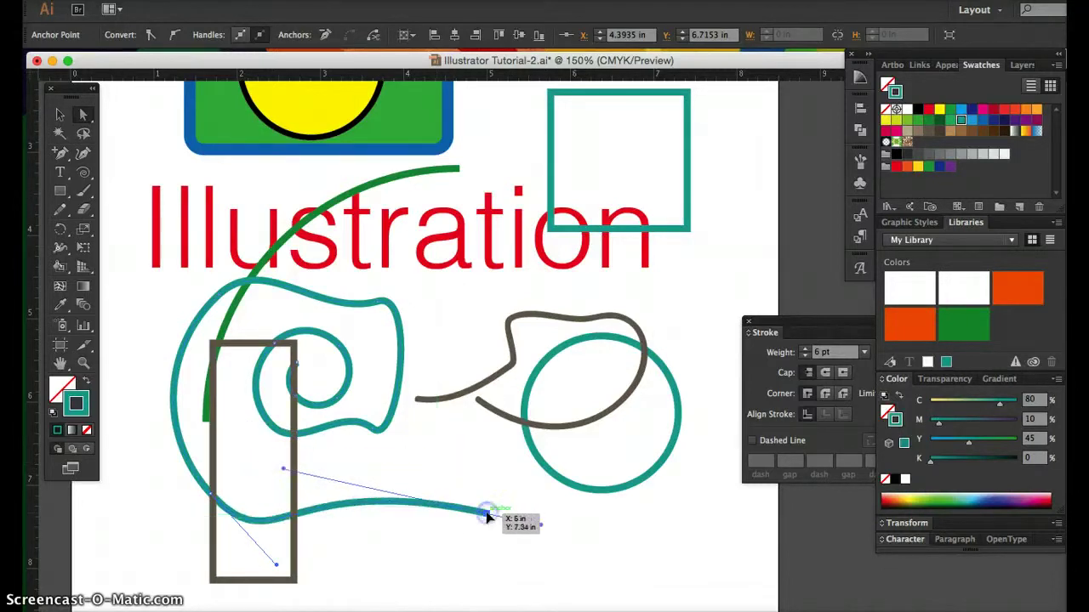
Move the painted loop's lower end anchor to about X 4.67 in, Y 6.64 in and adjust the neighbouring curve handle
{"action": "left_click", "coordinate": [482, 410]}
{"action": "left_click_drag", "start_coordinate": [478, 403], "coordinate": [459, 457]}
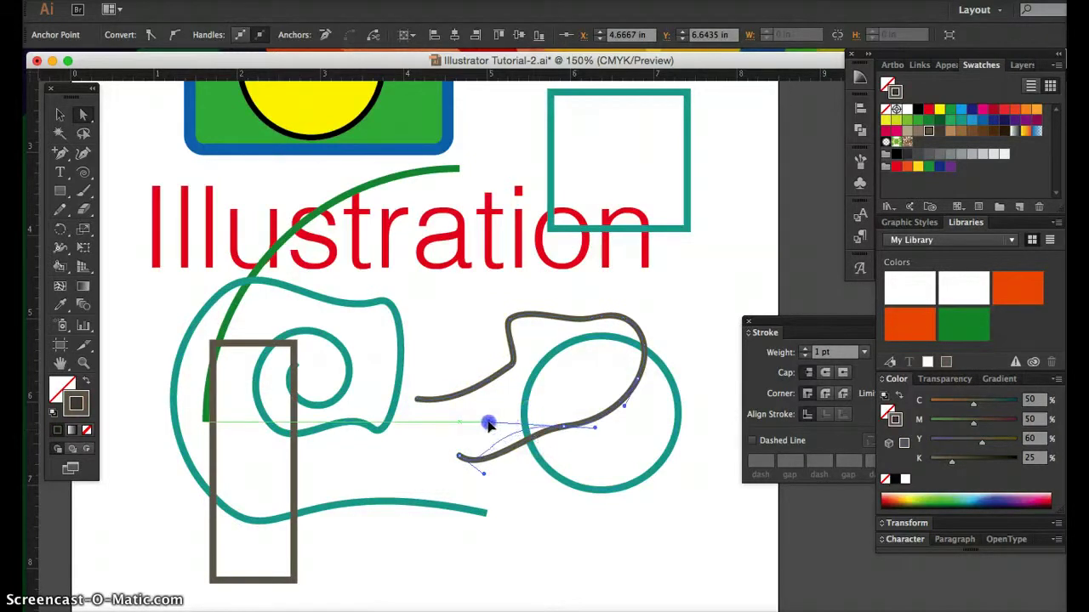
{"action": "left_click_drag", "start_coordinate": [474, 415], "coordinate": [476, 416]}
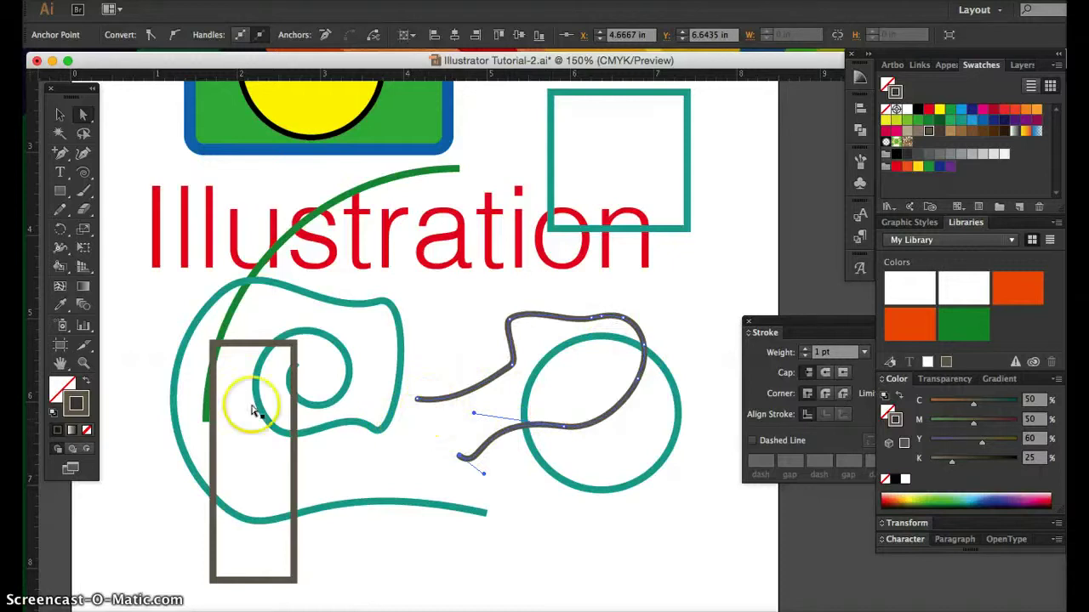
Fill the painted loop with green (C 75, M 0, Y 100, K 0) and close its open end with the Pen tool
{"action": "left_click", "coordinate": [59, 389]}
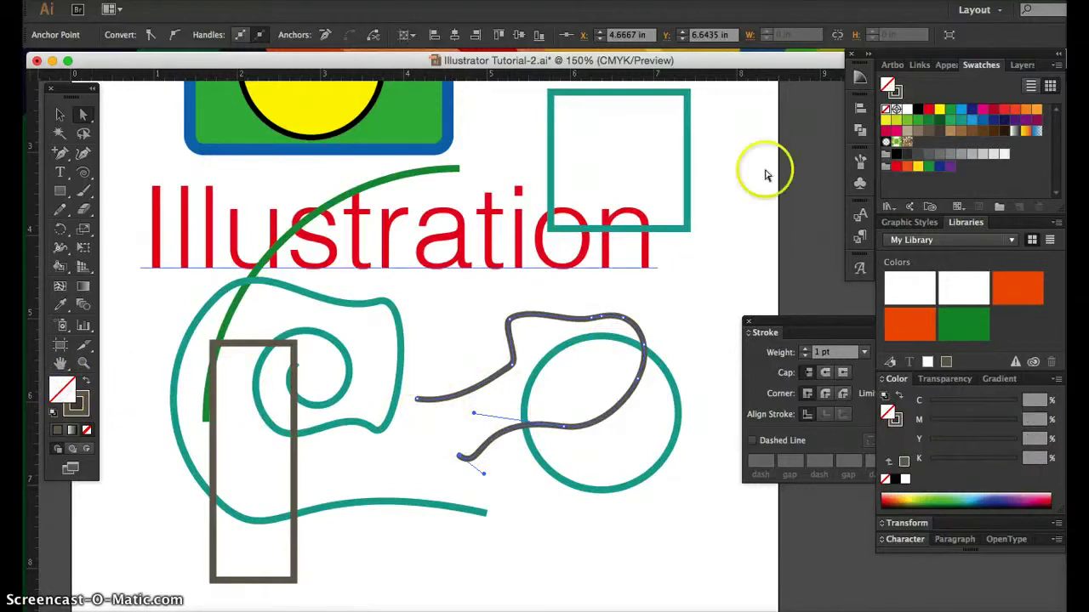
{"action": "left_click", "coordinate": [917, 124]}
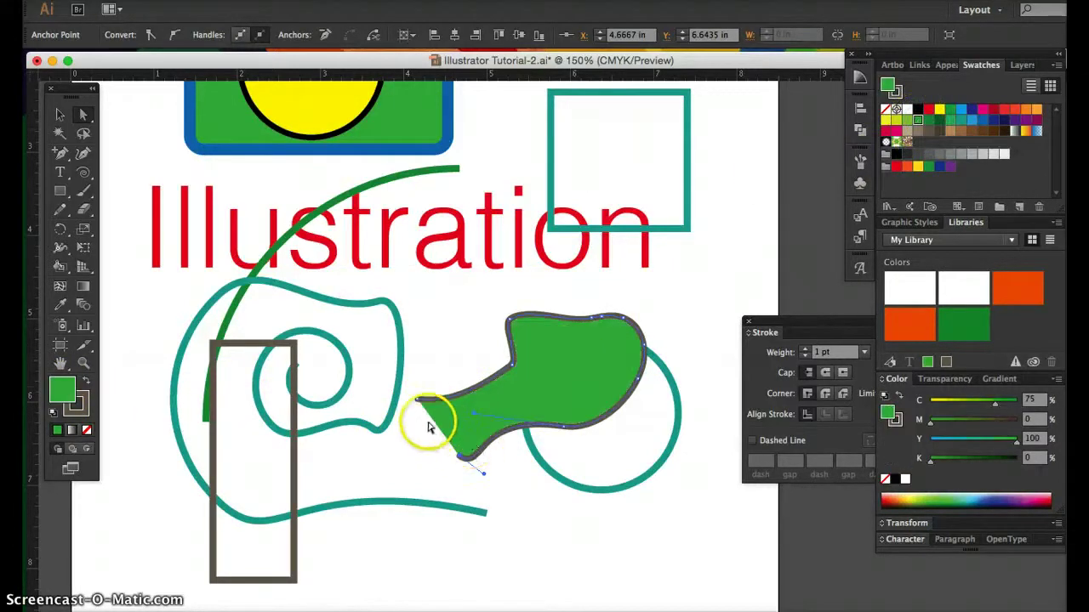
{"action": "key", "text": "super+plus"}
{"action": "key", "text": "super+plus"}
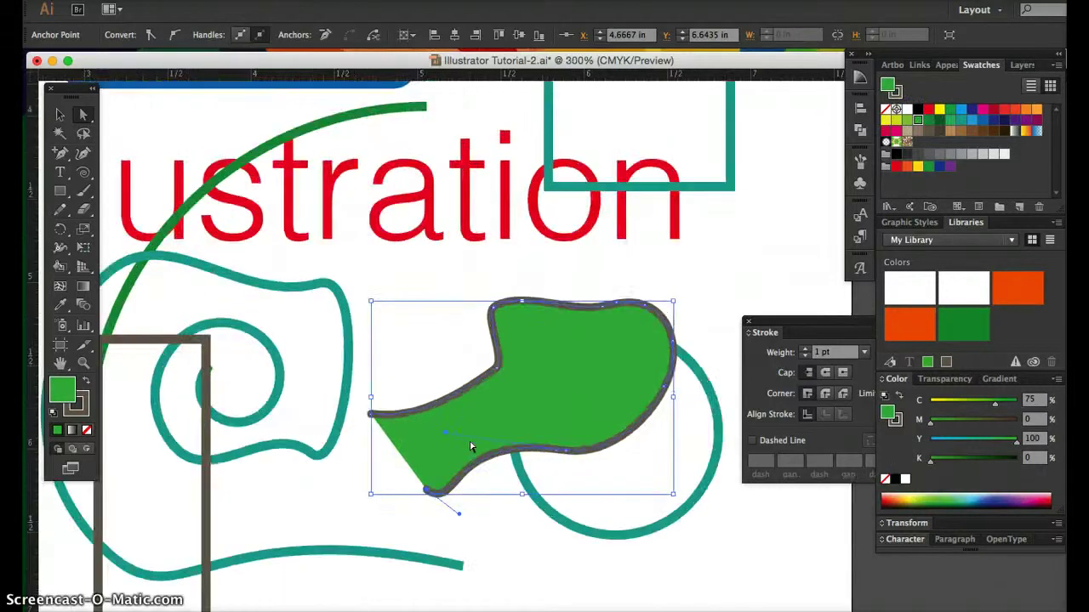
{"action": "scroll", "coordinate": [470, 446], "scroll_direction": "down", "scroll_amount": 3}
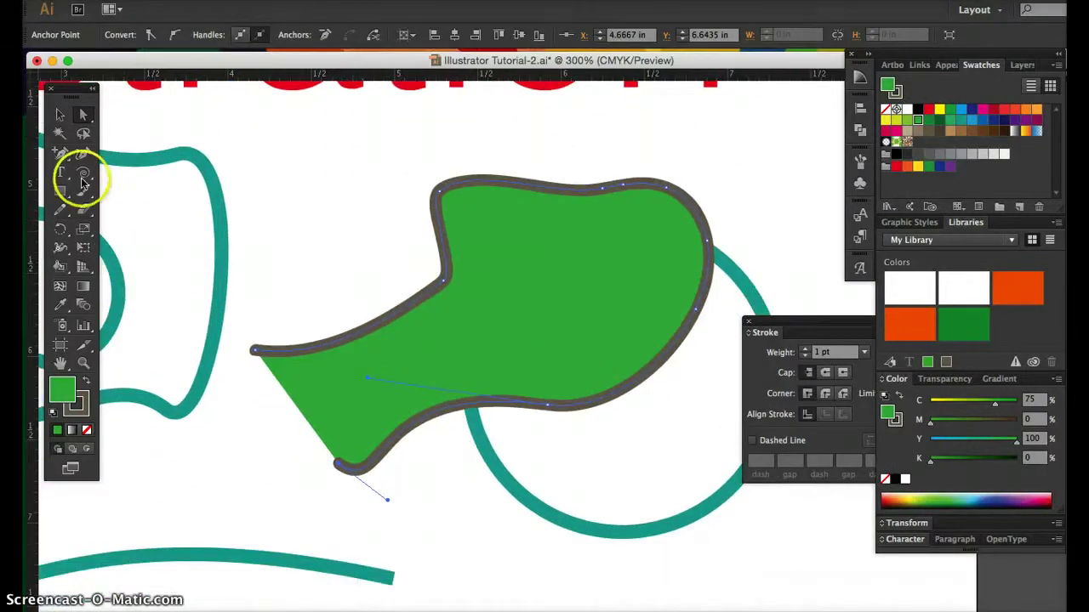
{"action": "left_click_drag", "start_coordinate": [63, 157], "coordinate": [108, 156]}
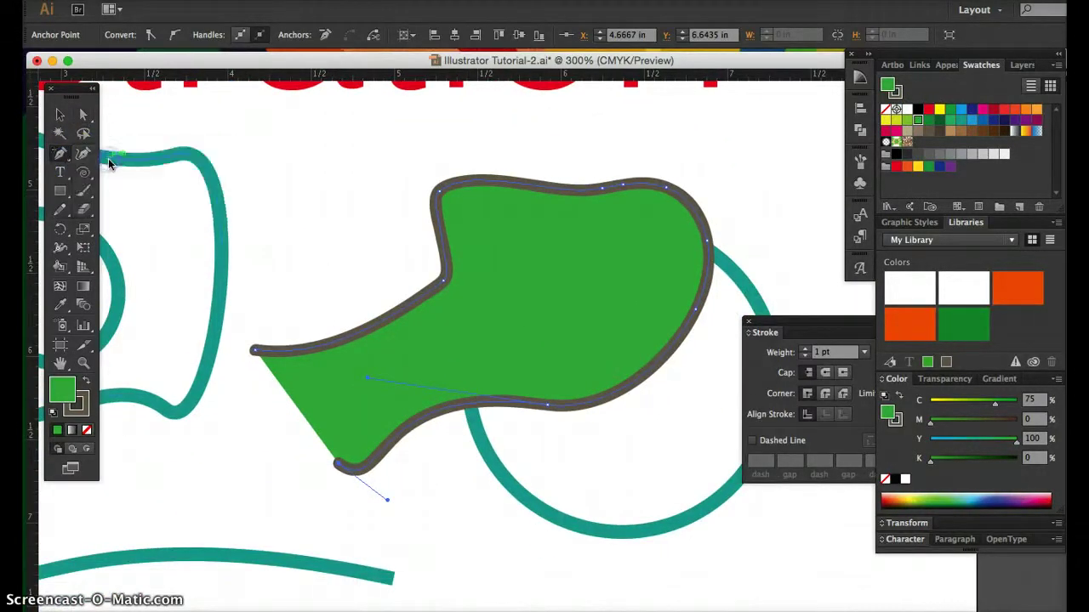
{"action": "left_click", "coordinate": [255, 350]}
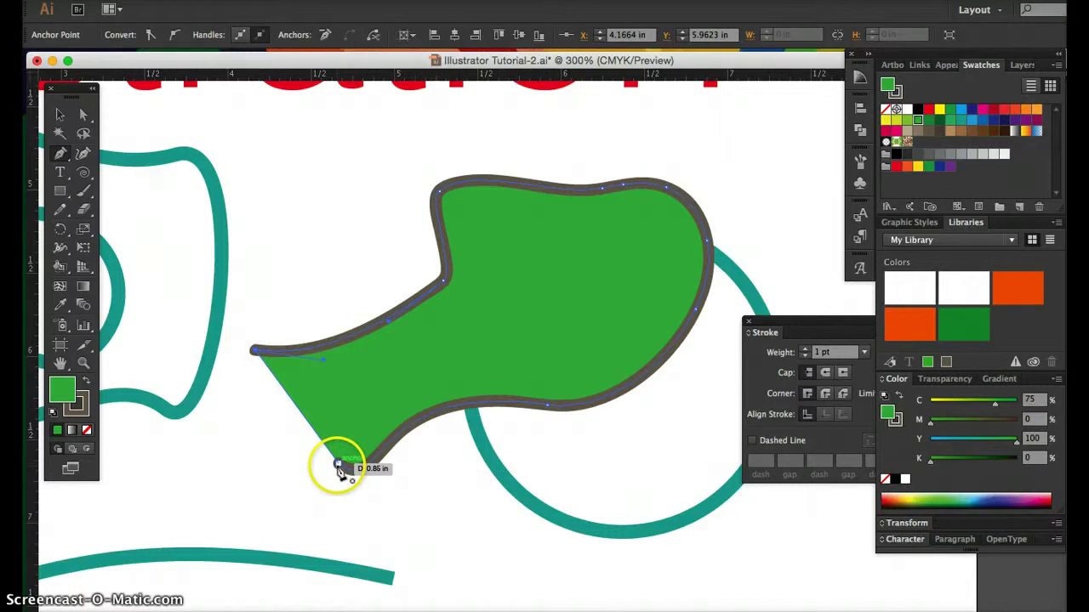
{"action": "left_click", "coordinate": [339, 465]}
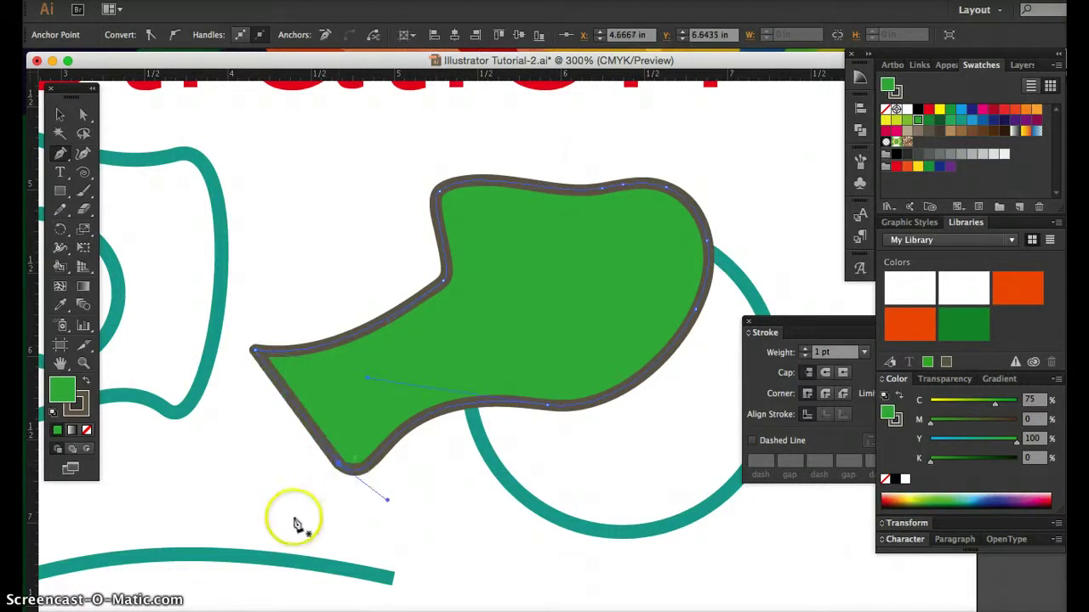
Move the whole green shape with the Selection tool, first below the teal circle and back over the circle's upper-left part
{"action": "left_click", "coordinate": [59, 114]}
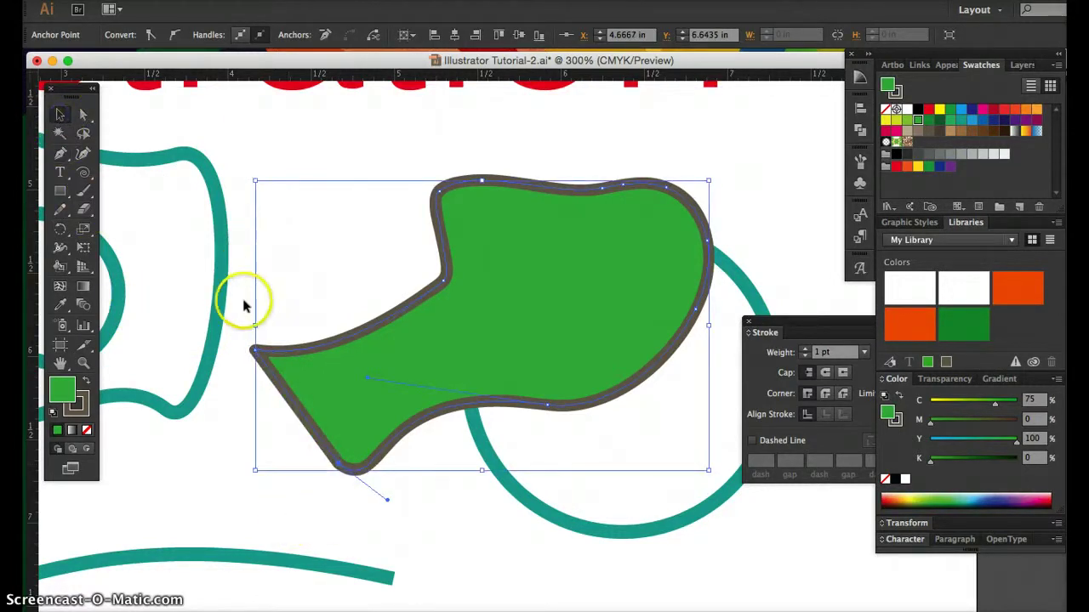
{"action": "left_click", "coordinate": [245, 398]}
{"action": "left_click_drag", "start_coordinate": [290, 350], "coordinate": [285, 300]}
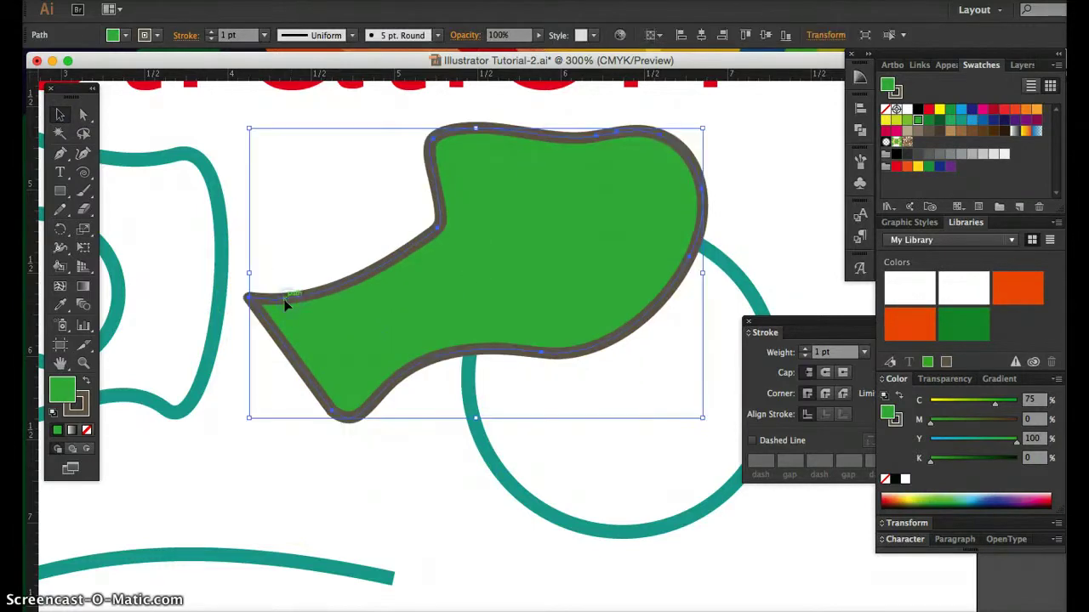
{"action": "key", "text": "super+minus"}
{"action": "key", "text": "super+minus"}
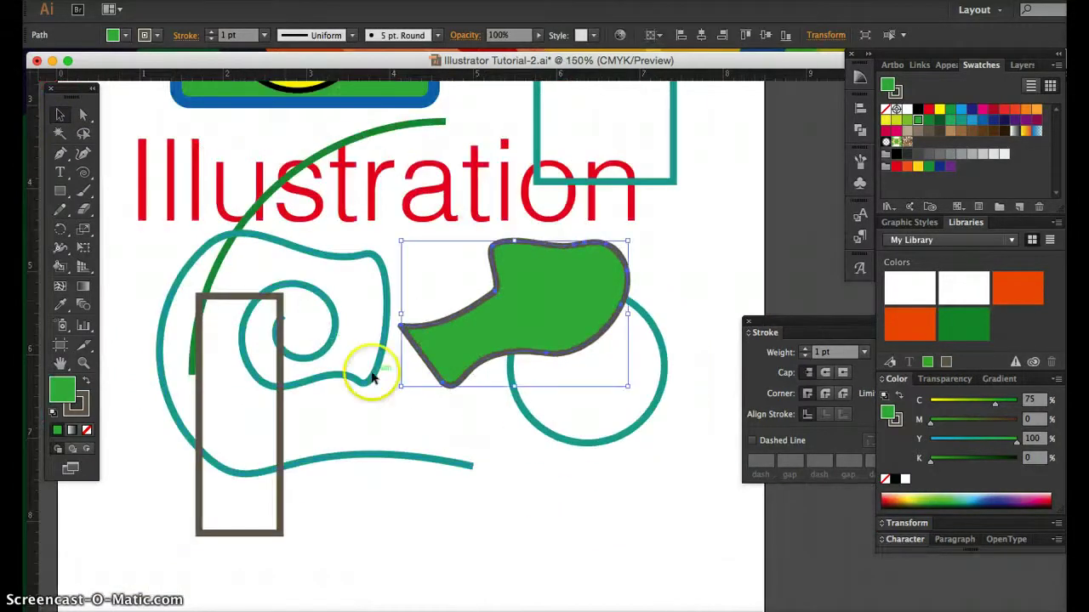
{"action": "left_click_drag", "start_coordinate": [468, 340], "coordinate": [545, 523]}
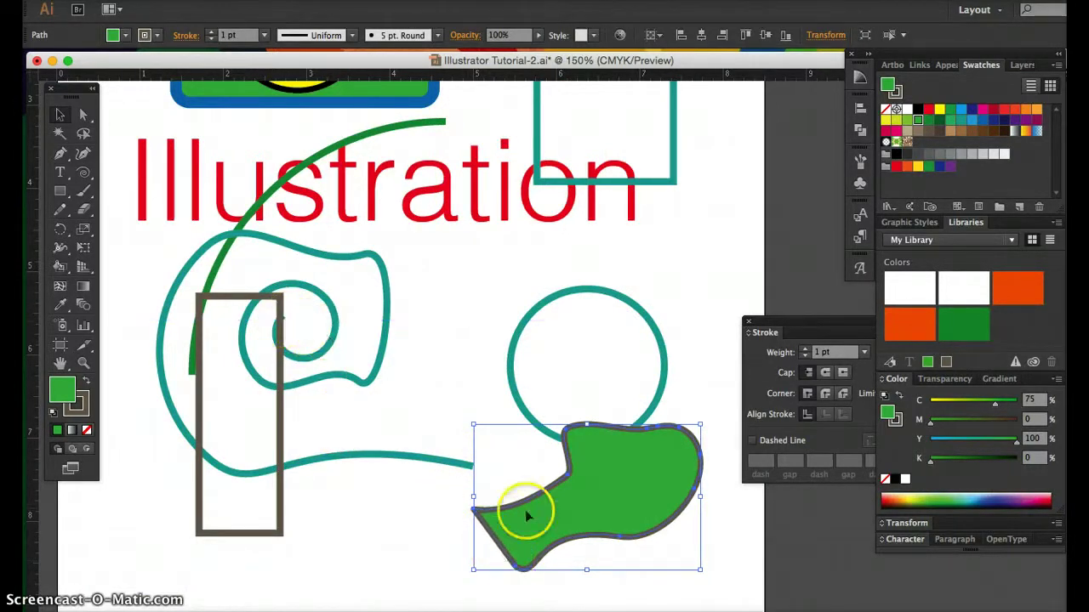
{"action": "left_click_drag", "start_coordinate": [566, 509], "coordinate": [512, 349]}
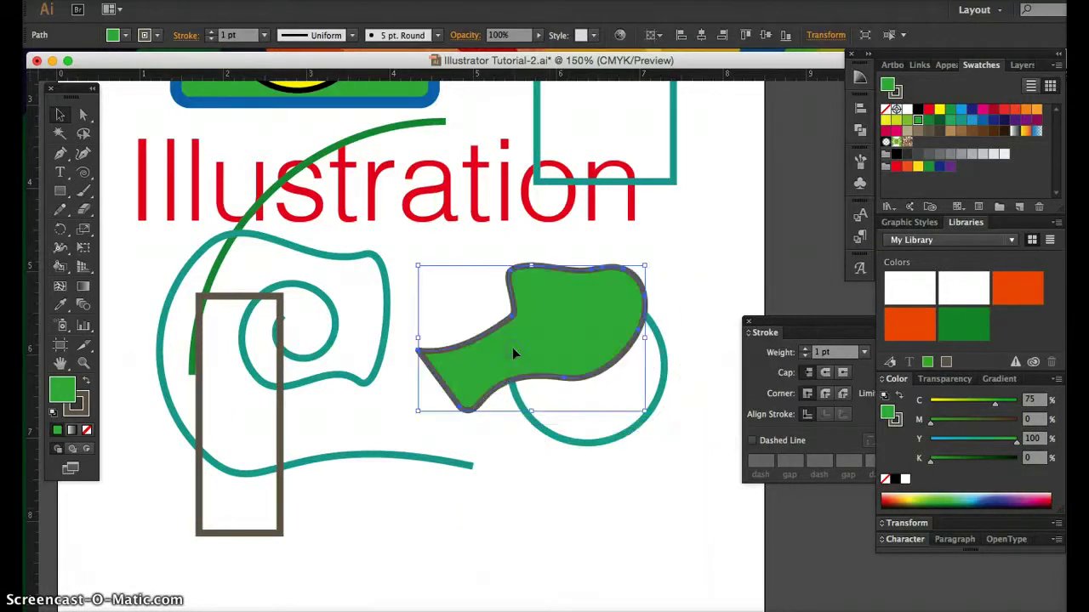
Apply the Join path command to the green shape
{"action": "left_click", "coordinate": [207, 2]}
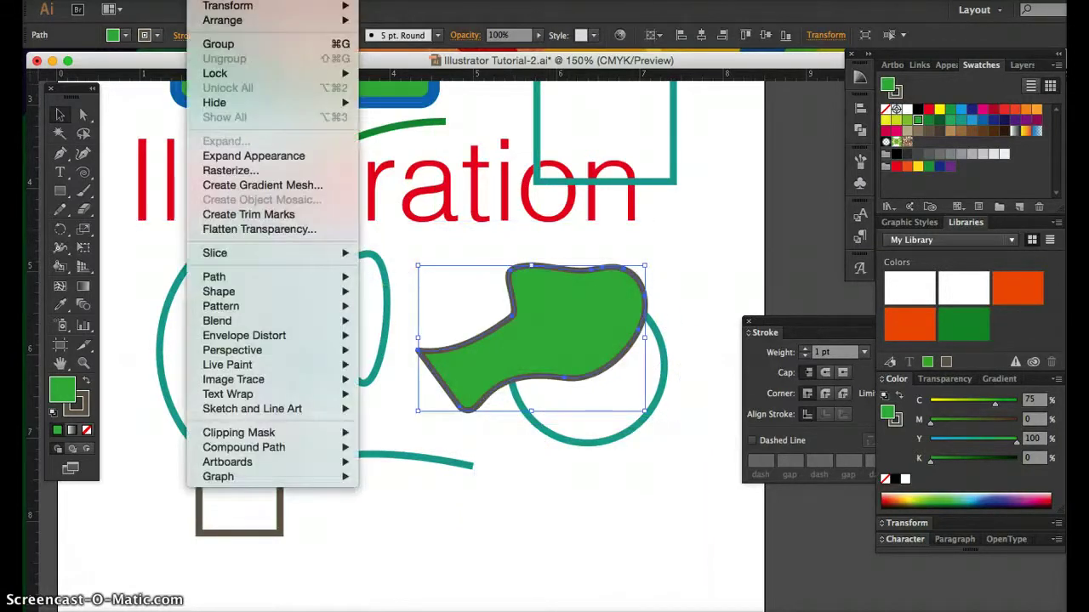
{"action": "mouse_move", "coordinate": [247, 291]}
{"action": "mouse_move", "coordinate": [323, 276]}
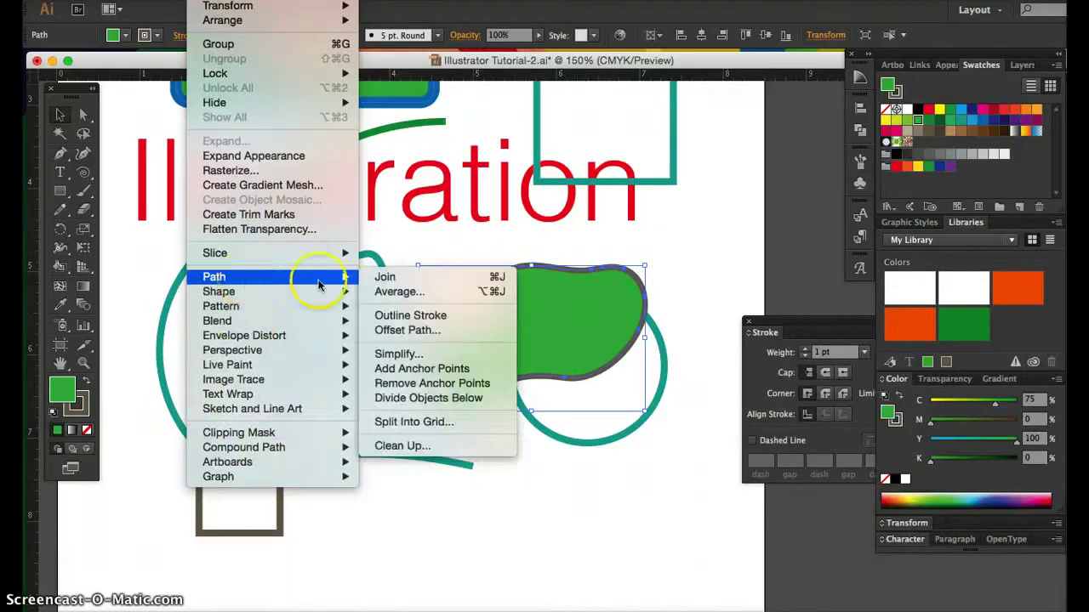
{"action": "left_click", "coordinate": [381, 280]}
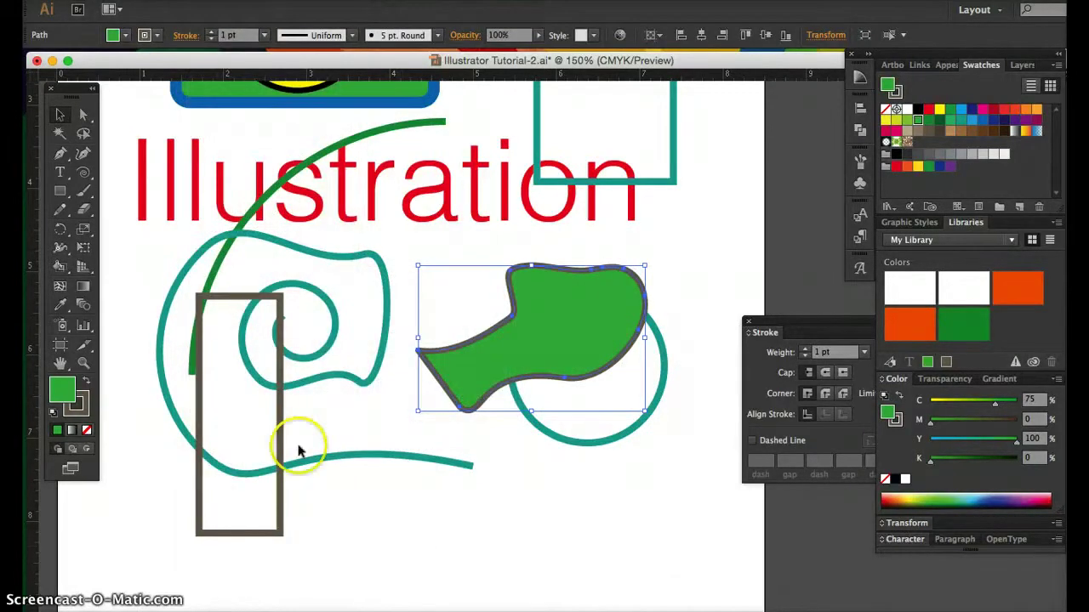
Examine the Paintbrush Tool Options and the Rectangle size dialog, cancelling both
{"action": "double_click", "coordinate": [84, 195]}
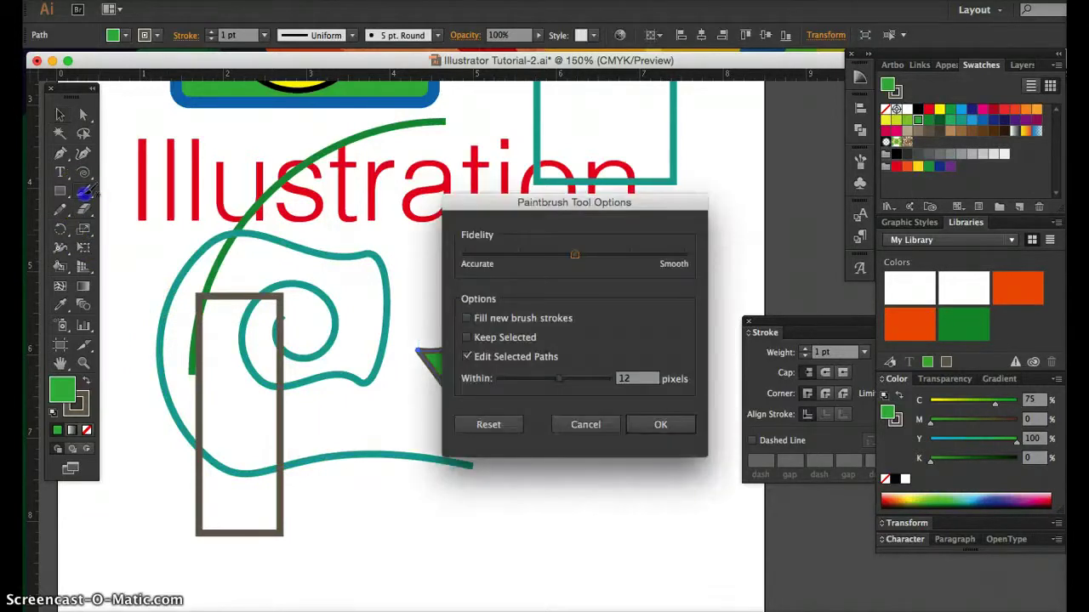
{"action": "left_click", "coordinate": [591, 426]}
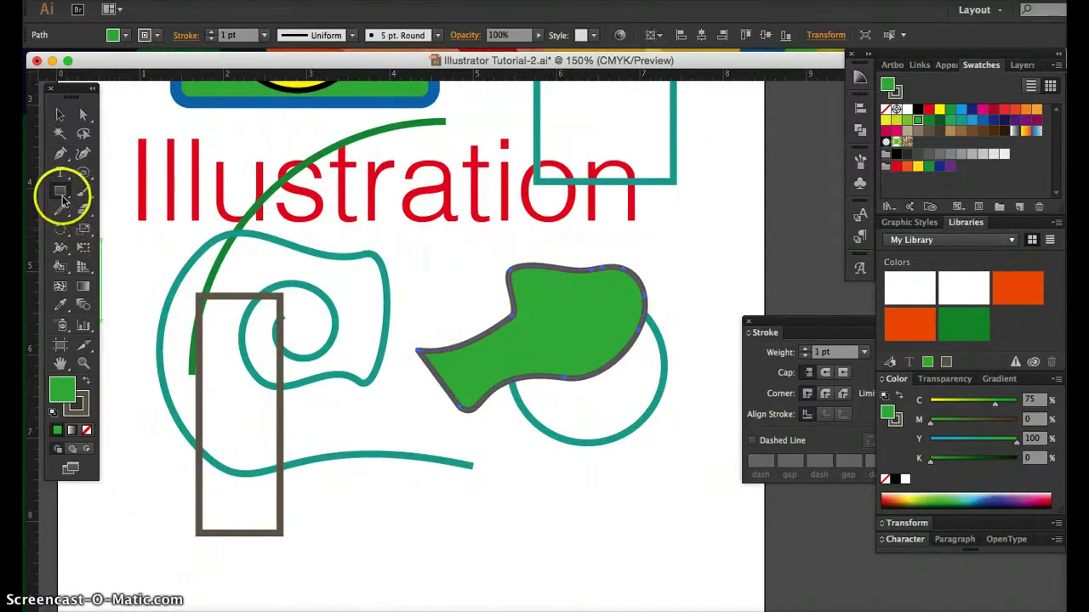
{"action": "left_click", "coordinate": [526, 482]}
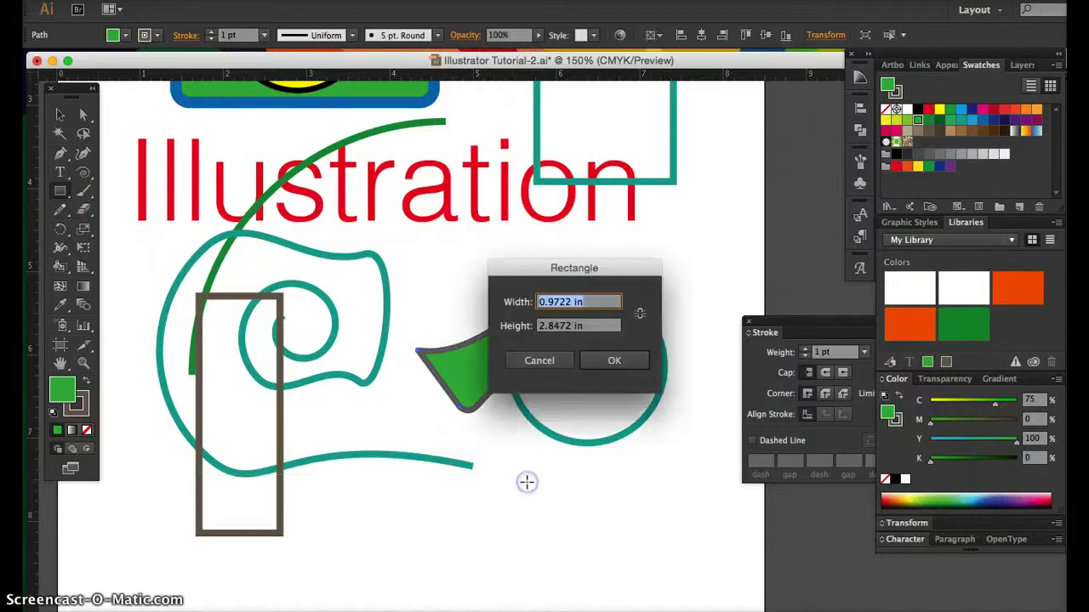
{"action": "left_click", "coordinate": [561, 361]}
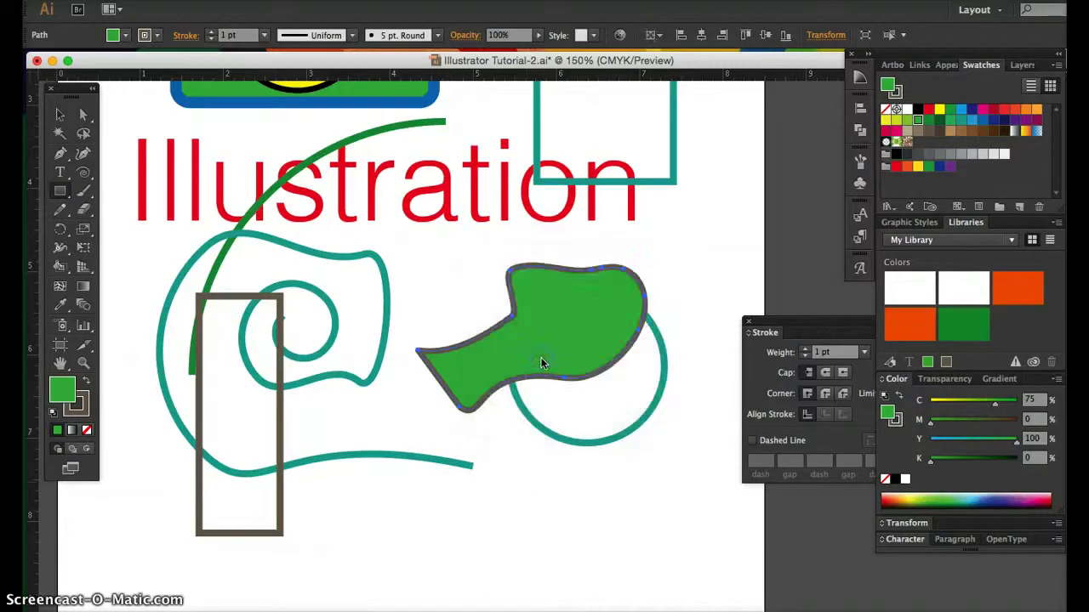
Create a green rectangle 2 in wide and 2 in high in the empty area below the green shape
{"action": "key", "text": "super+minus"}
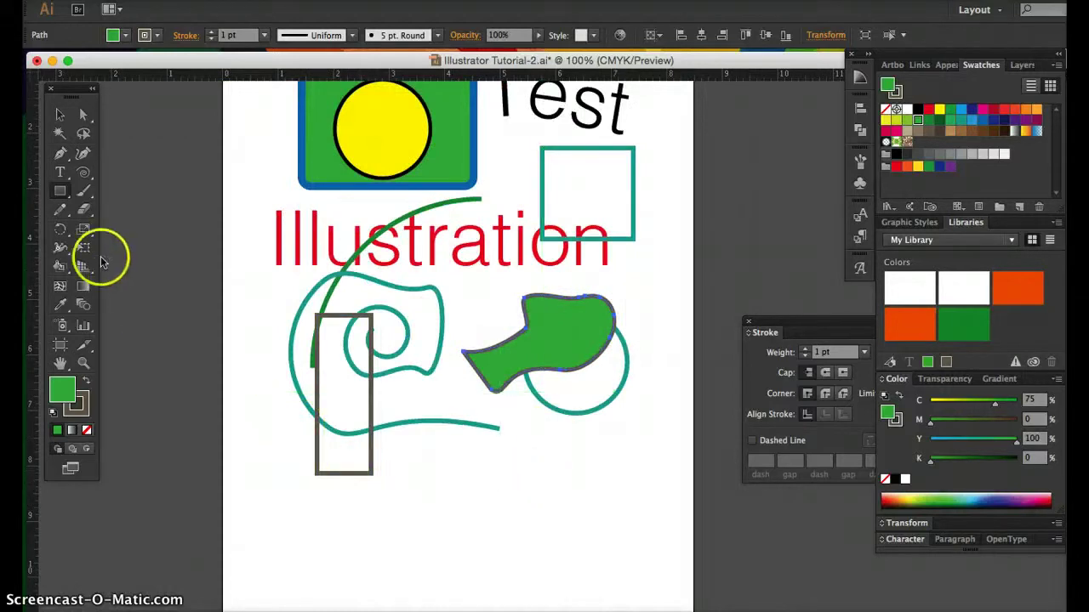
{"action": "left_click", "coordinate": [467, 487]}
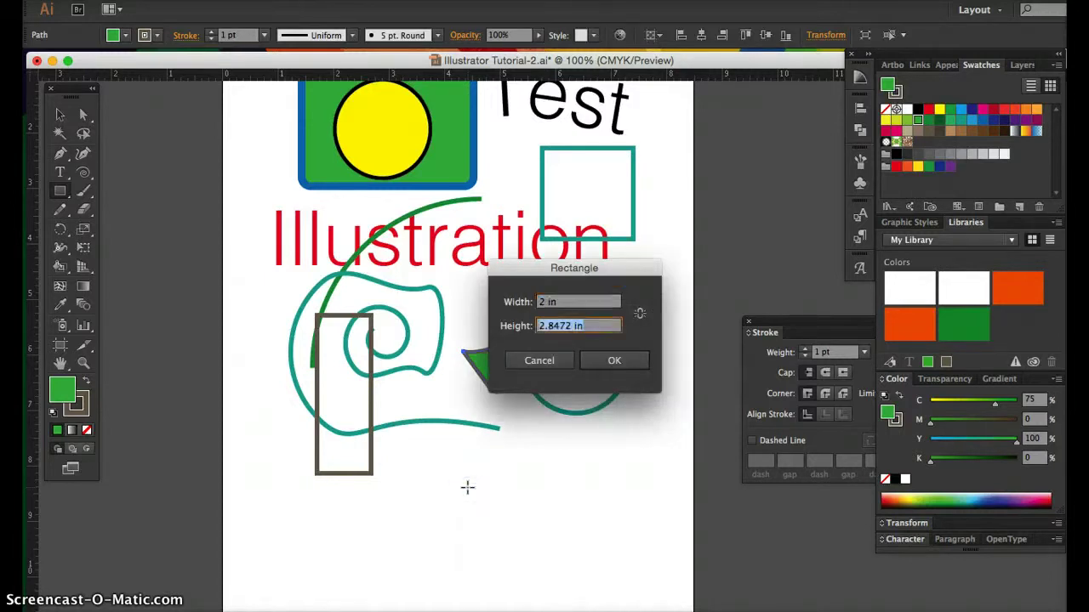
{"action": "left_click", "coordinate": [609, 364]}
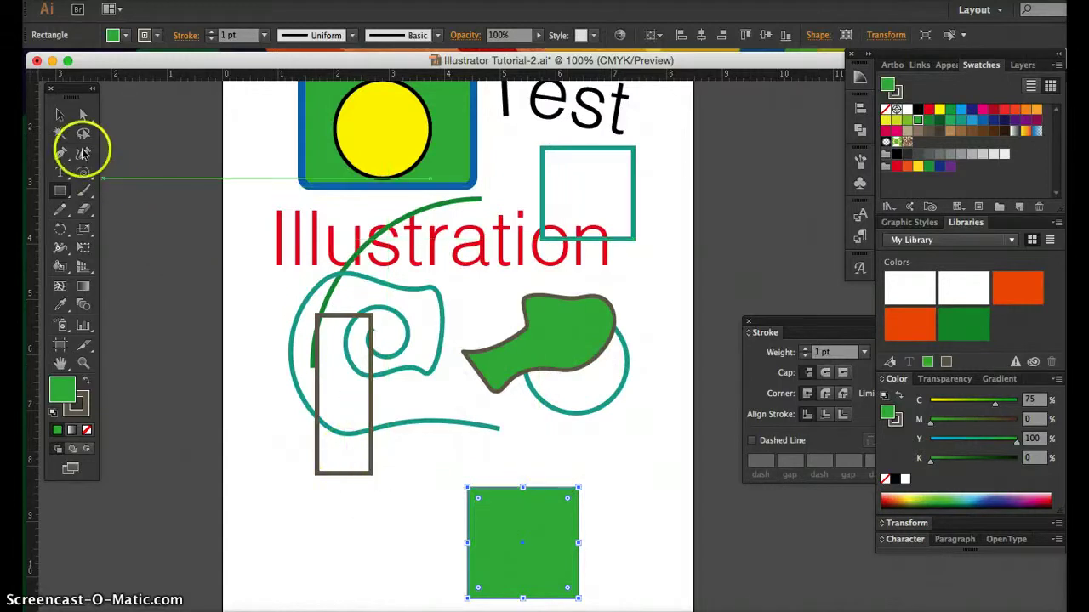
Move the new green square slightly upward with the Selection tool and deselect it
{"action": "left_click", "coordinate": [59, 114]}
{"action": "left_click_drag", "start_coordinate": [486, 510], "coordinate": [486, 491]}
{"action": "left_click", "coordinate": [417, 501]}
Resize the green square to 4 in wide and 4 in high, and move it slightly upward
{"action": "left_click", "coordinate": [501, 504]}
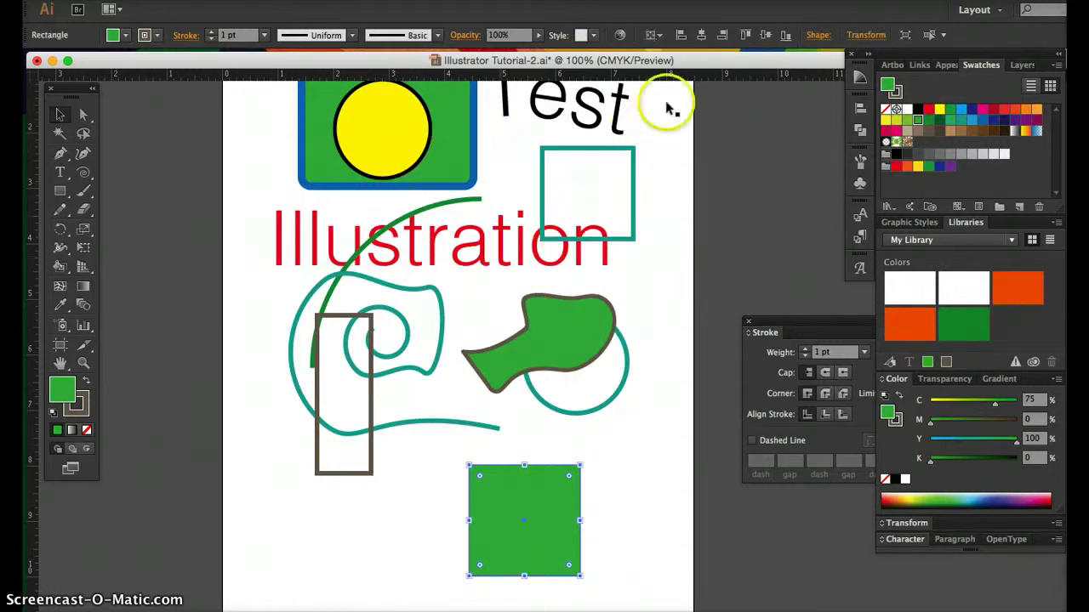
{"action": "left_click", "coordinate": [815, 36]}
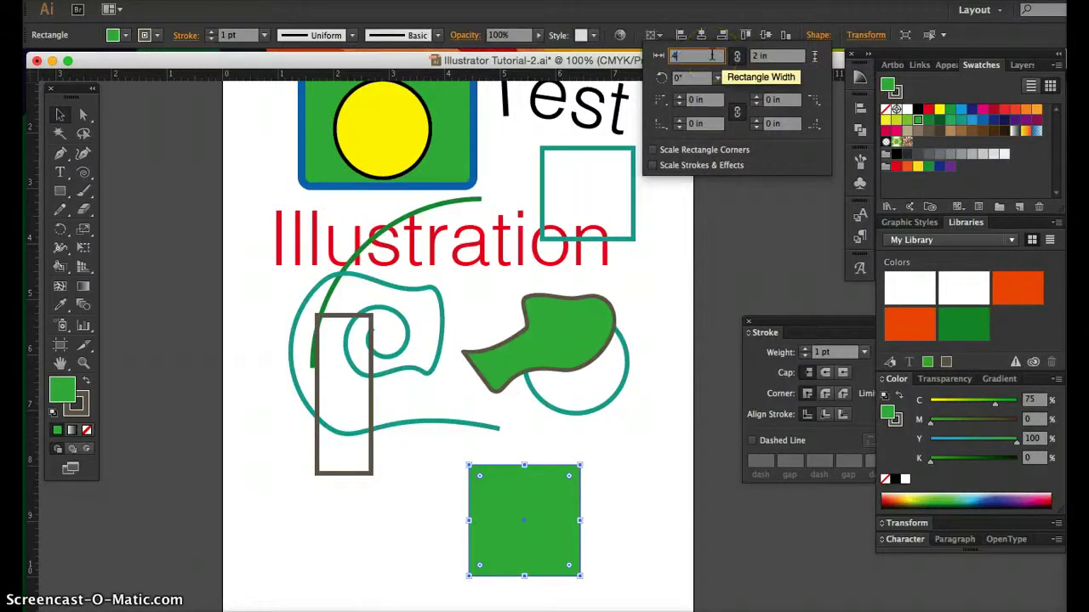
{"action": "key", "text": "Tab"}
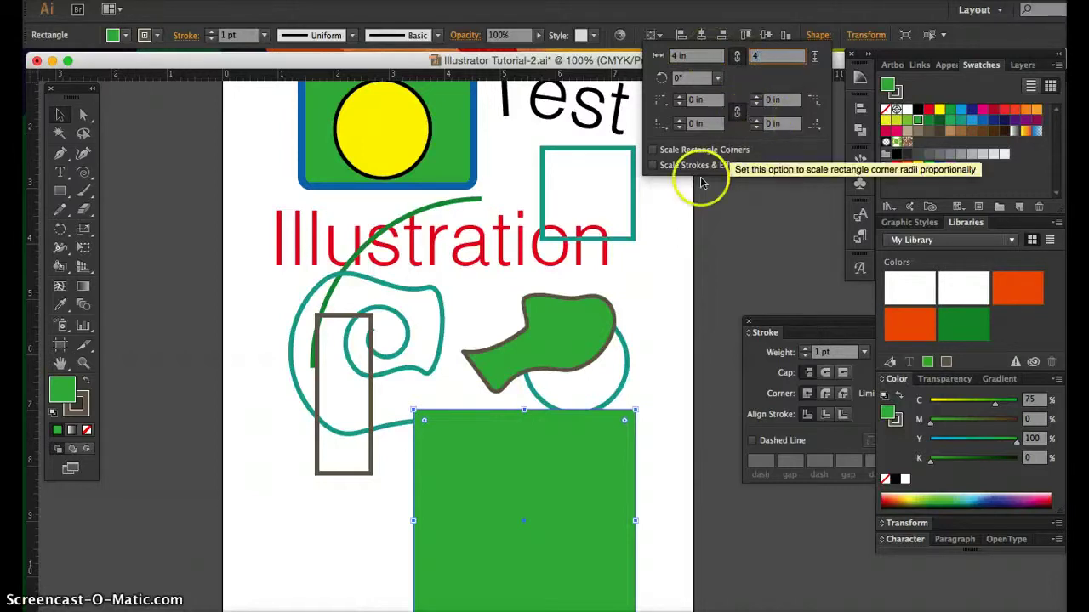
{"action": "left_click", "coordinate": [703, 182]}
{"action": "left_click_drag", "start_coordinate": [460, 463], "coordinate": [458, 420]}
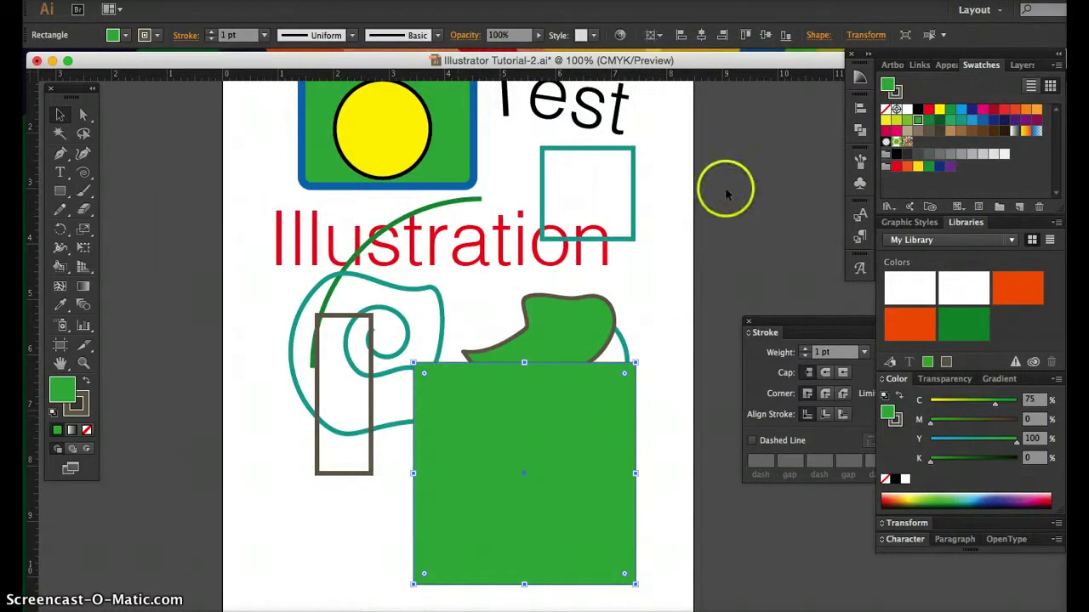
Set the green square's width and height to 1 in each
{"action": "left_click", "coordinate": [817, 35]}
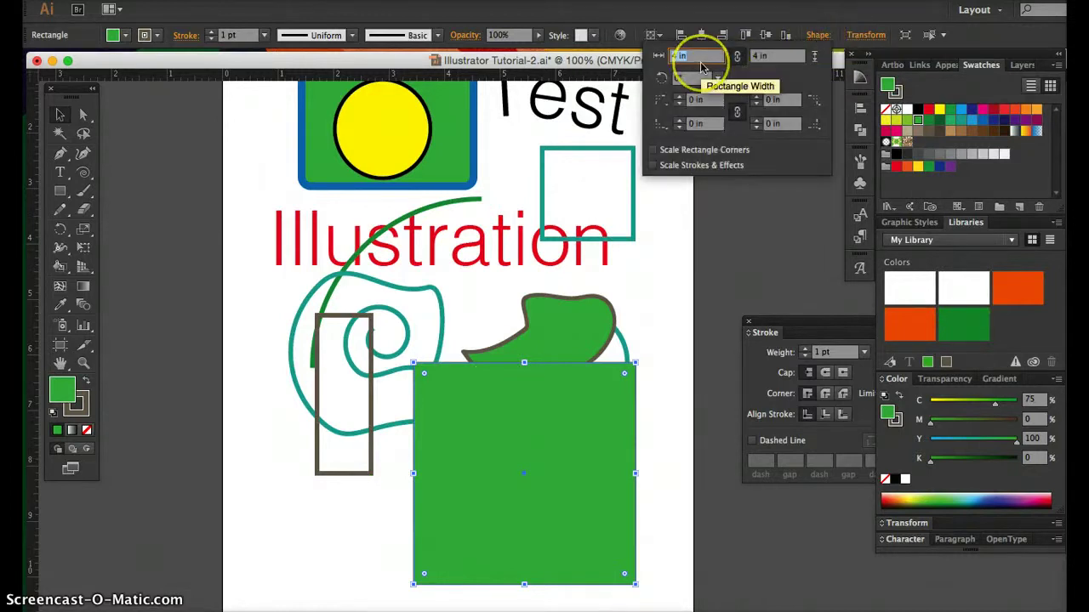
{"action": "type", "text": "1"}
{"action": "key", "text": "Tab"}
{"action": "key", "text": "Return"}
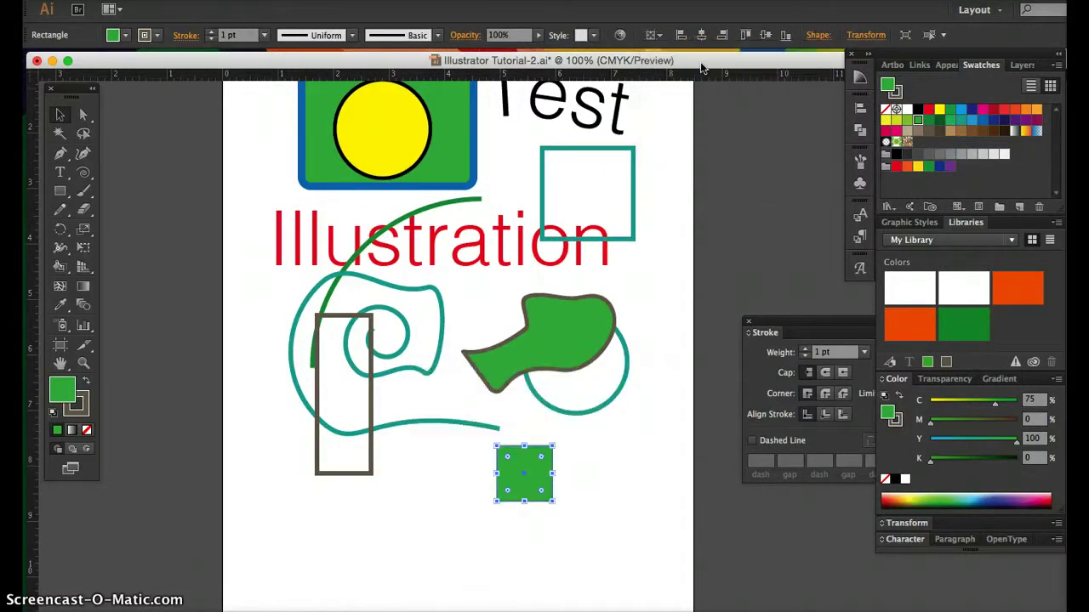
Enlarge the green square freehand by pulling its lower-left corner out to about X 3.75 in, Y 9.75 in
{"action": "left_click", "coordinate": [60, 115]}
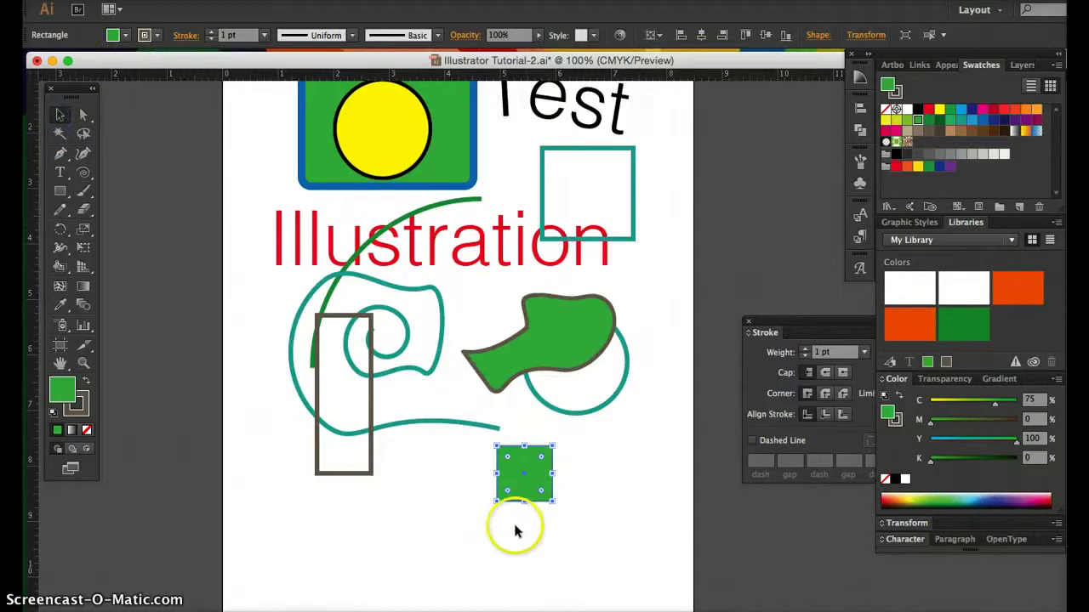
{"action": "left_click", "coordinate": [469, 502]}
{"action": "left_click", "coordinate": [508, 496]}
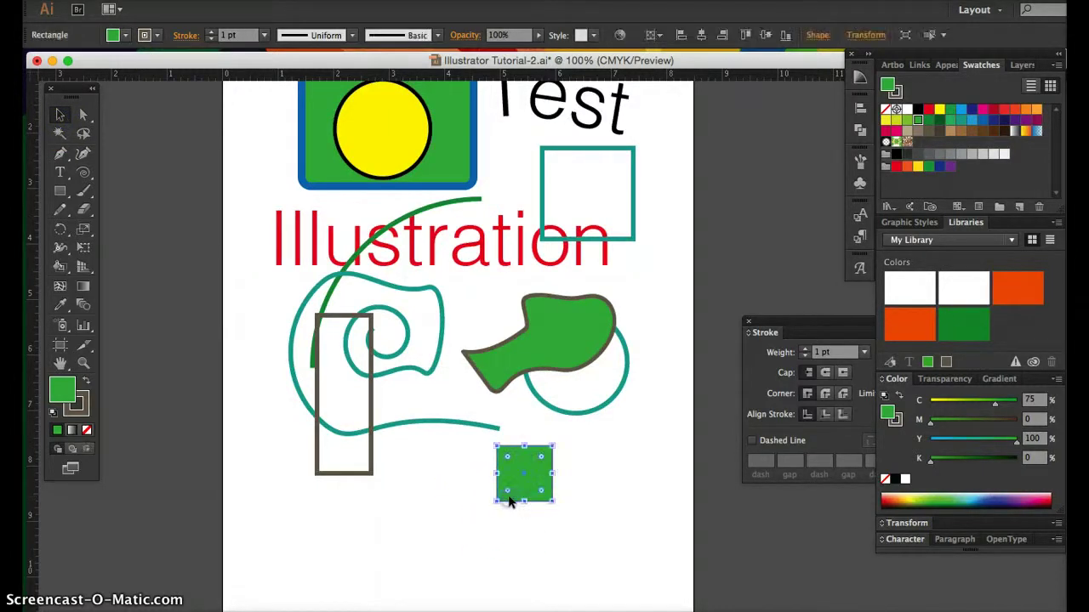
{"action": "left_click_drag", "start_coordinate": [496, 503], "coordinate": [431, 563]}
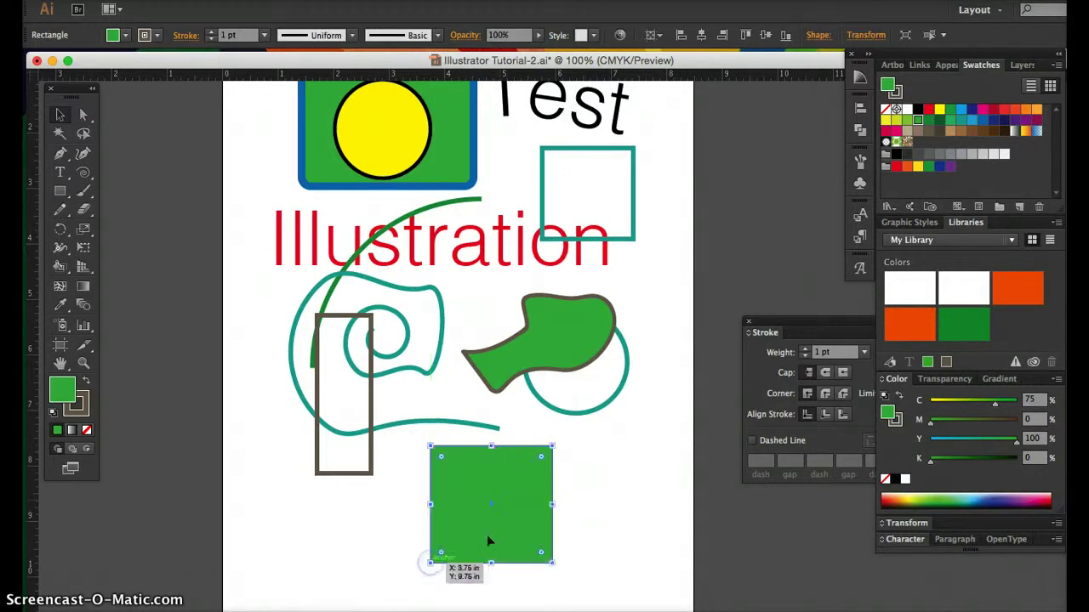
Draw an open freehand curve with the Pencil tool left of the green rectangle, and give it a red 4 pt stroke
{"action": "left_click", "coordinate": [65, 209]}
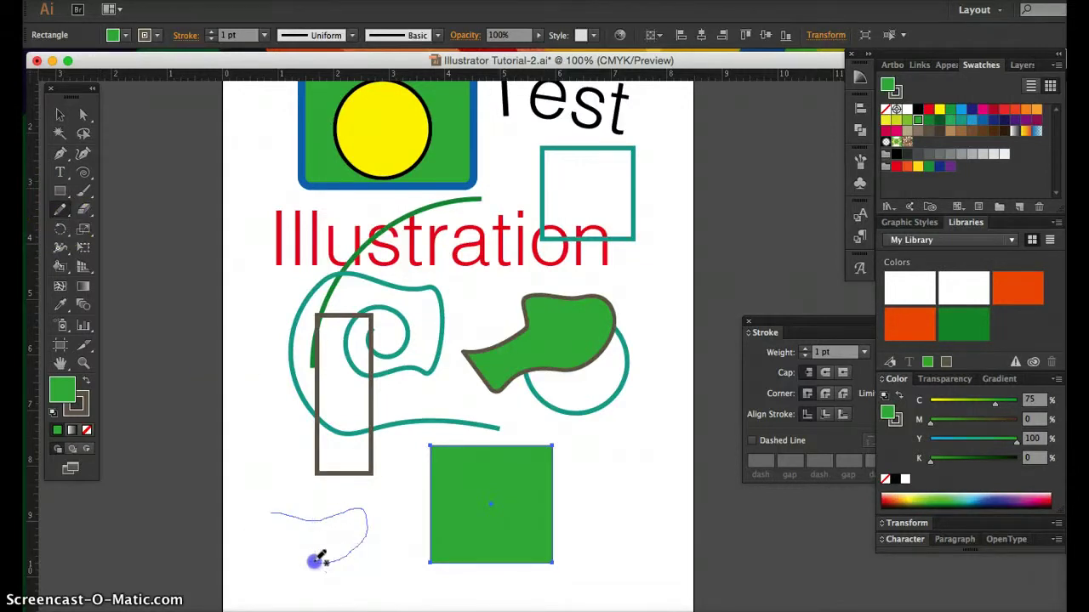
{"action": "left_click_drag", "start_coordinate": [316, 559], "coordinate": [322, 560]}
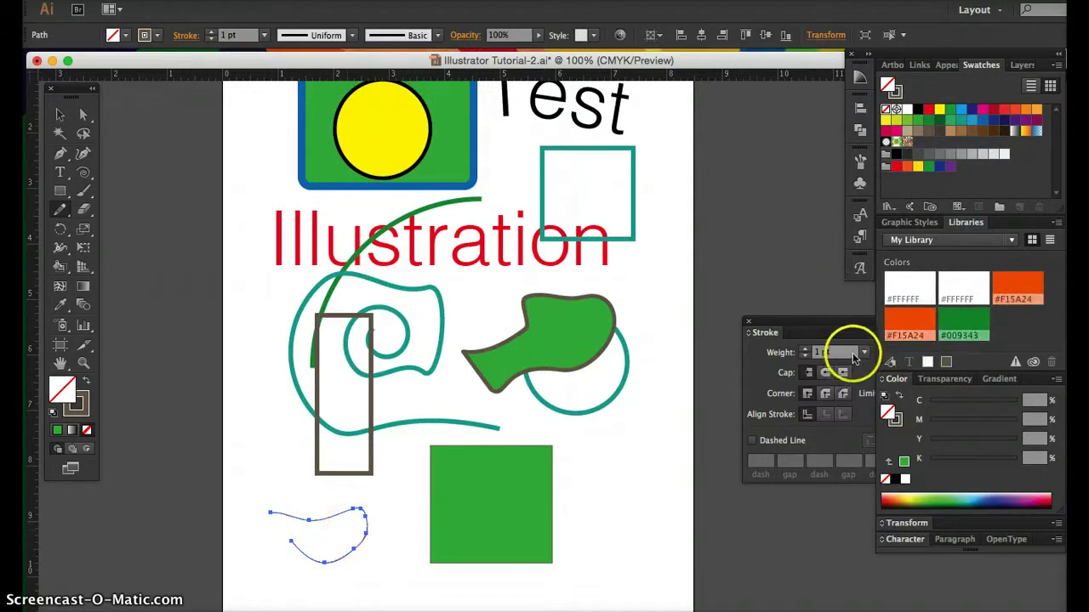
{"action": "left_click", "coordinate": [85, 411]}
{"action": "left_click", "coordinate": [931, 113]}
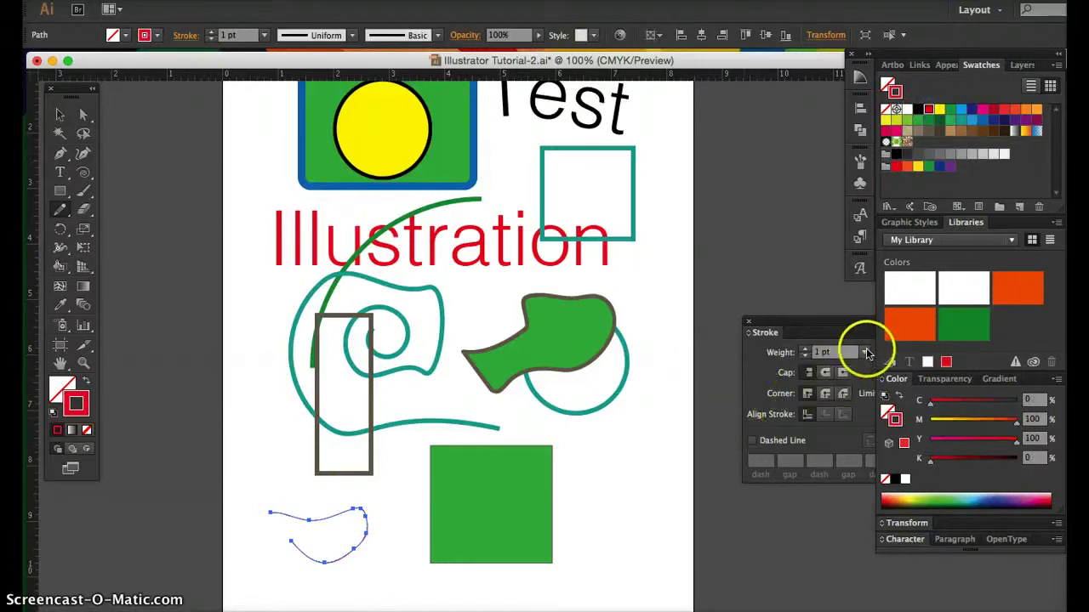
{"action": "left_click", "coordinate": [865, 352]}
{"action": "left_click", "coordinate": [885, 82]}
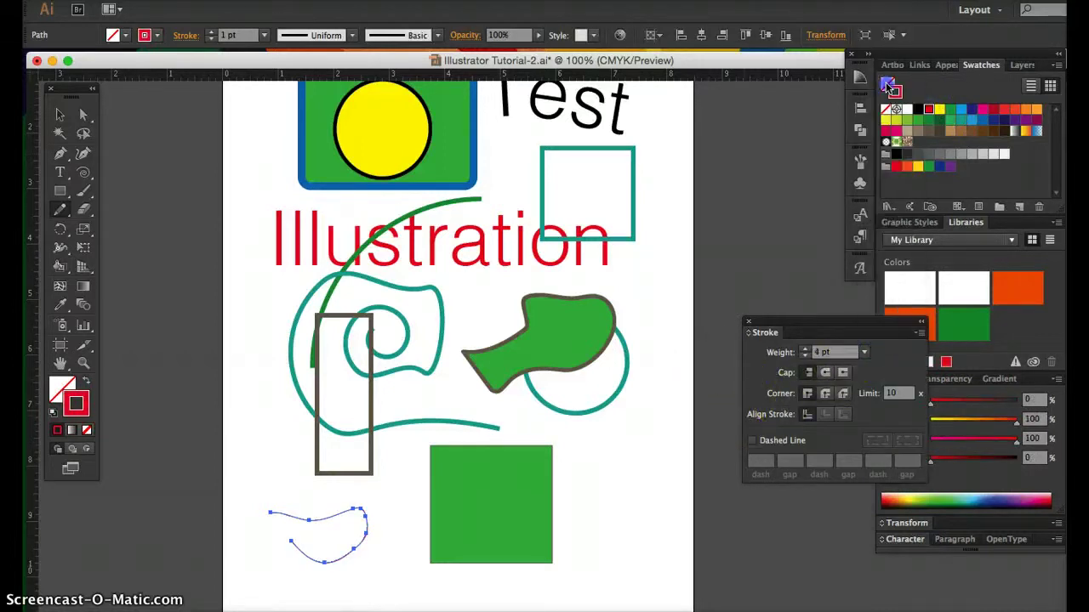
Move the green rectangle slightly to the right, and shift the red curve slightly up and to the right
{"action": "left_click", "coordinate": [60, 114]}
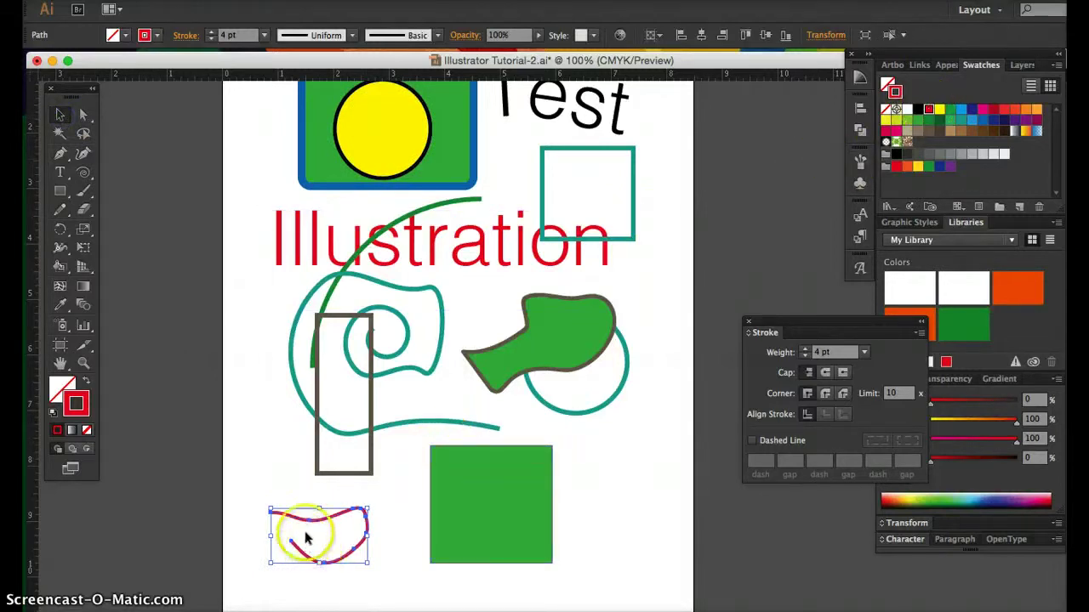
{"action": "left_click_drag", "start_coordinate": [477, 500], "coordinate": [528, 500]}
{"action": "left_click", "coordinate": [366, 517]}
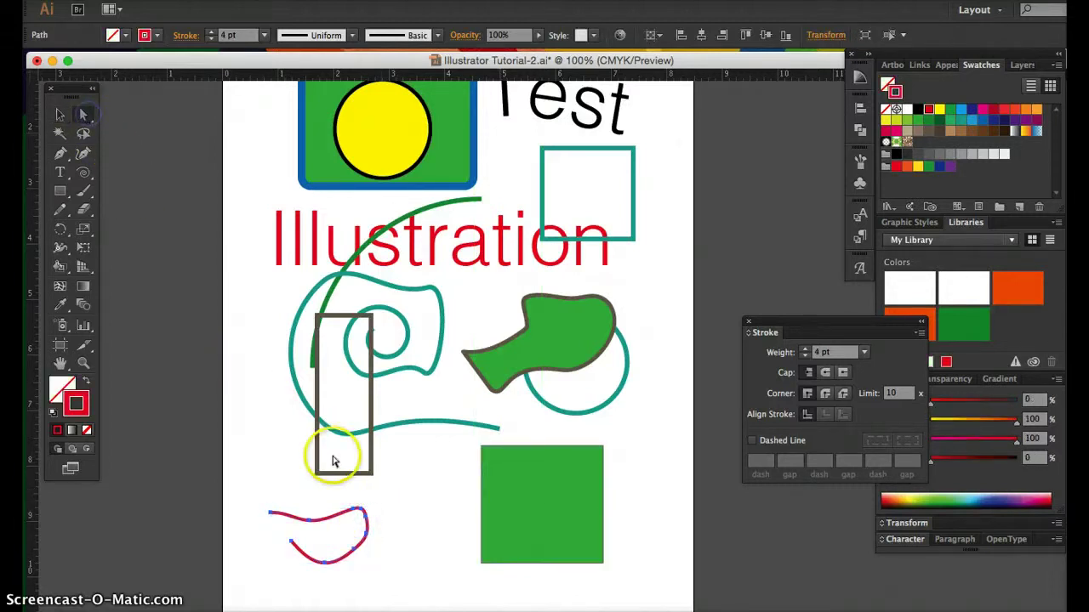
{"action": "left_click_drag", "start_coordinate": [307, 520], "coordinate": [324, 506]}
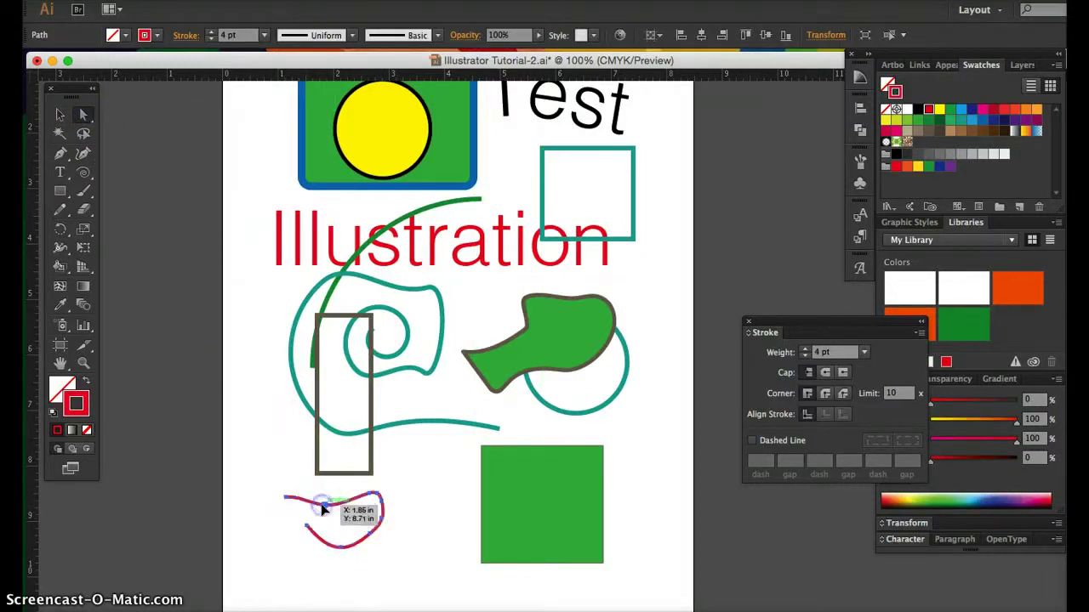
Reshape the red curve with the Direct Selection tool by pulling its upper-right part up into a peak, and deselect it
{"action": "left_click", "coordinate": [319, 520]}
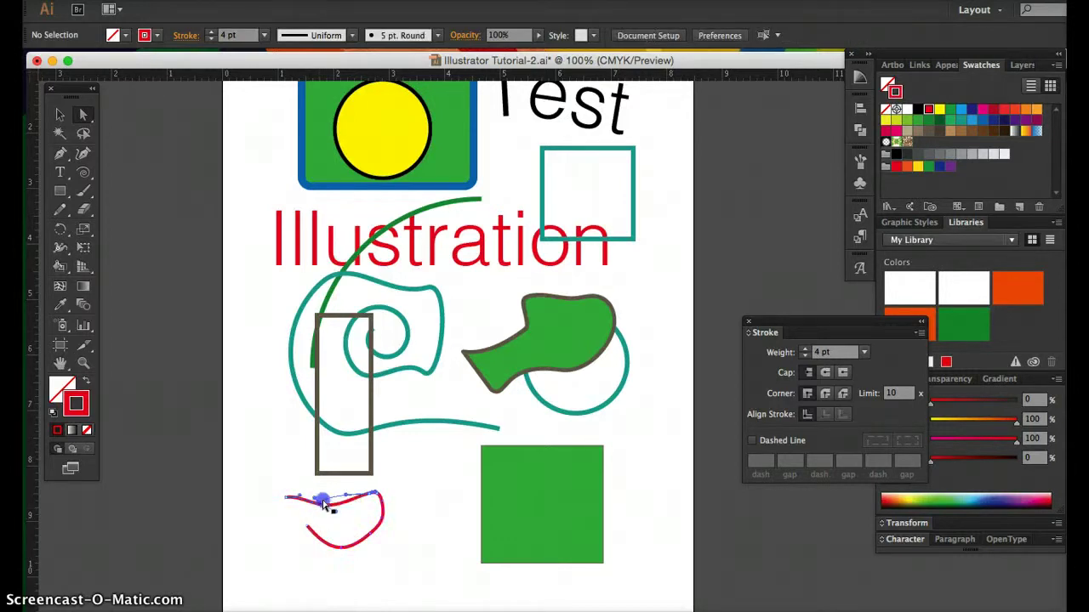
{"action": "left_click_drag", "start_coordinate": [295, 477], "coordinate": [358, 469]}
{"action": "left_click", "coordinate": [410, 523]}
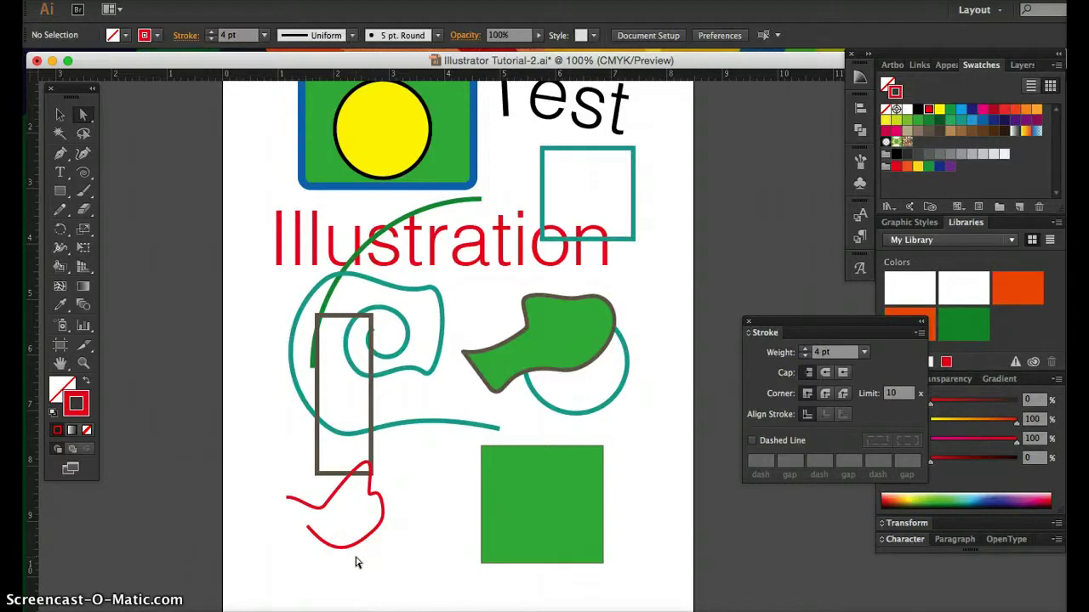
Reshape the lower part of the red curve by pulling an anchor point's direction handle upward
{"action": "key", "text": "super+equal"}
{"action": "key", "text": "super+equal"}
{"action": "scroll", "coordinate": [355, 562], "scroll_direction": "down", "scroll_amount": 7}
{"action": "scroll", "coordinate": [355, 561], "scroll_direction": "left", "scroll_amount": 4}
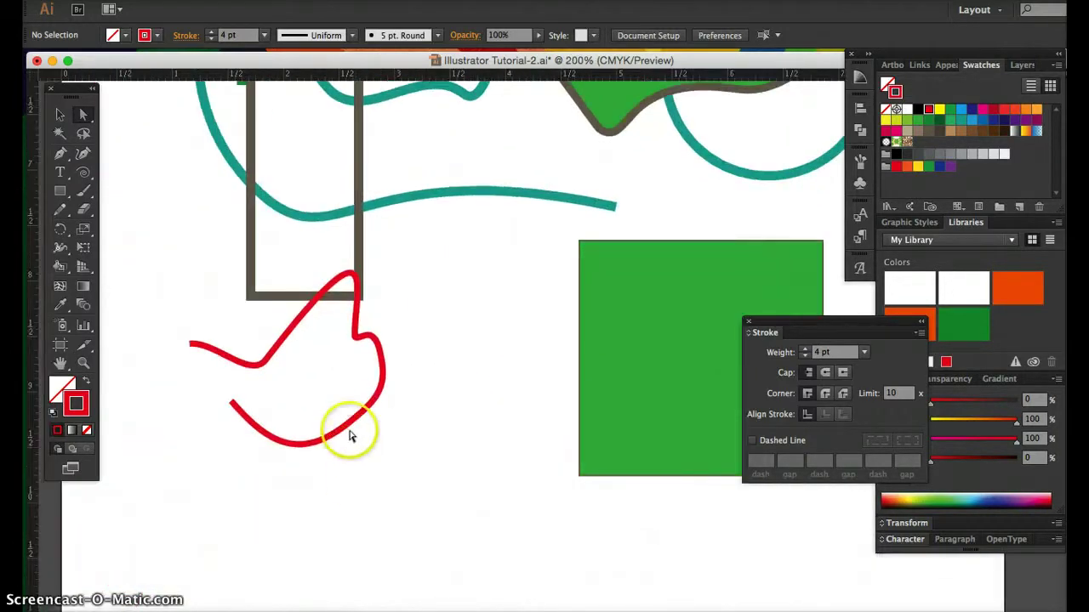
{"action": "left_click", "coordinate": [343, 432]}
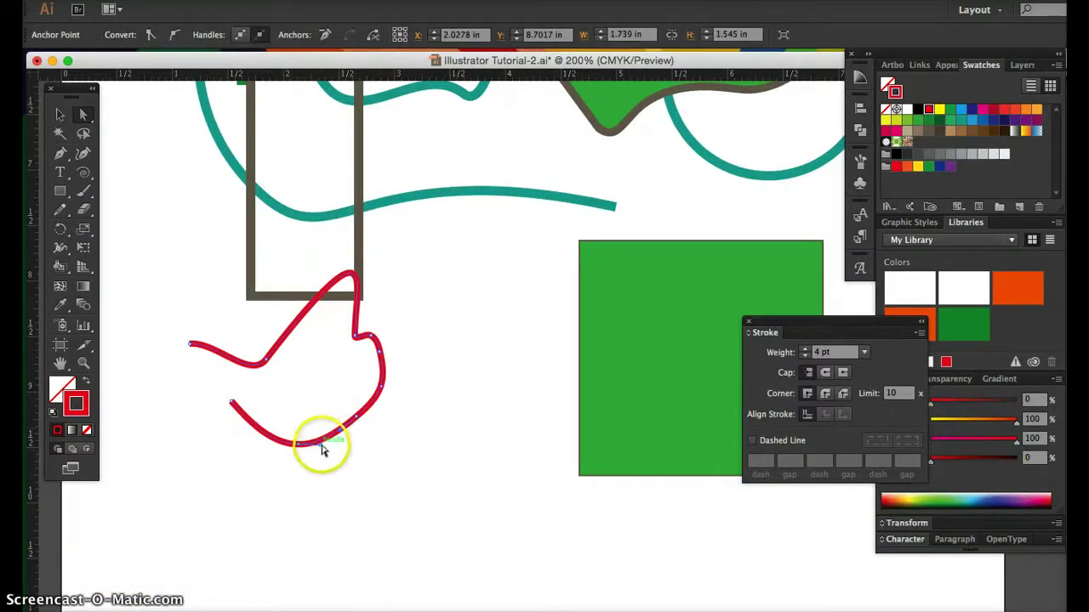
{"action": "left_click_drag", "start_coordinate": [318, 437], "coordinate": [313, 423]}
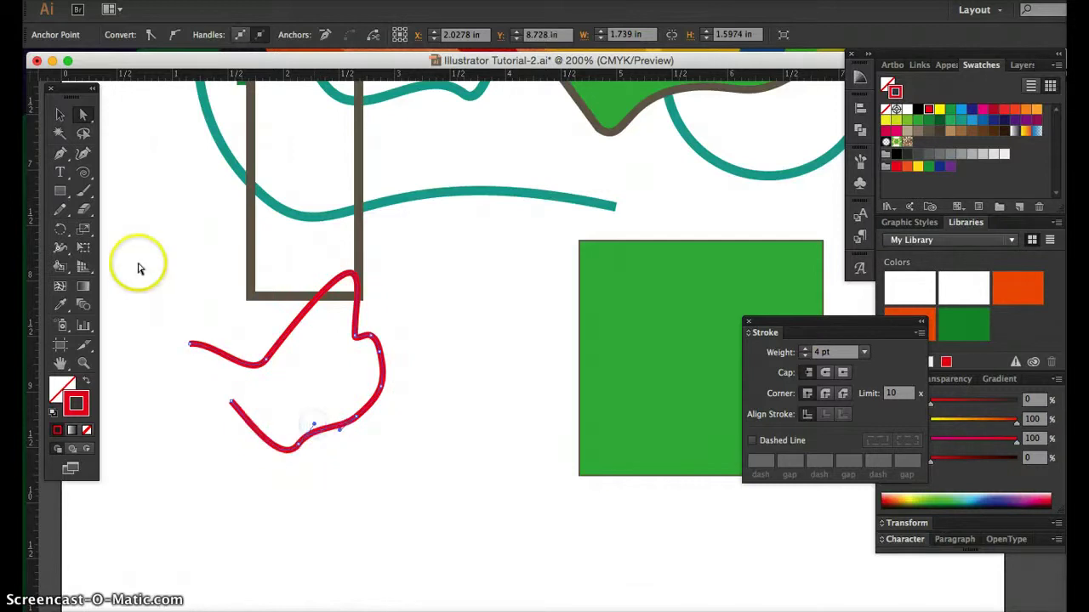
Move the whole red curve right and slightly down with the Selection tool, clear of the brown rectangle
{"action": "left_click", "coordinate": [60, 121]}
{"action": "left_click", "coordinate": [134, 242]}
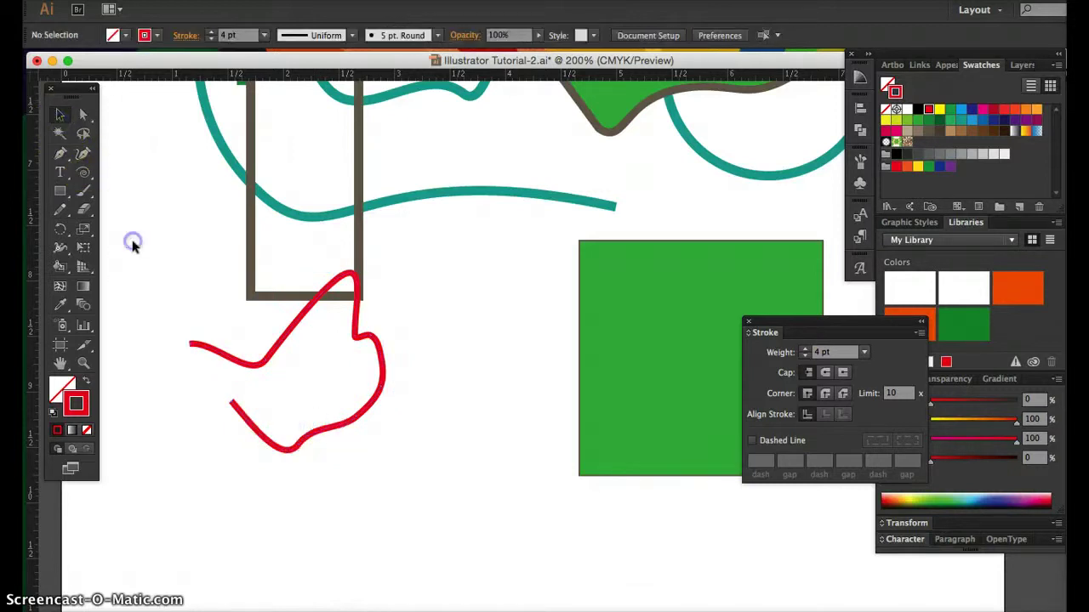
{"action": "left_click", "coordinate": [287, 334]}
{"action": "left_click_drag", "start_coordinate": [285, 340], "coordinate": [405, 372]}
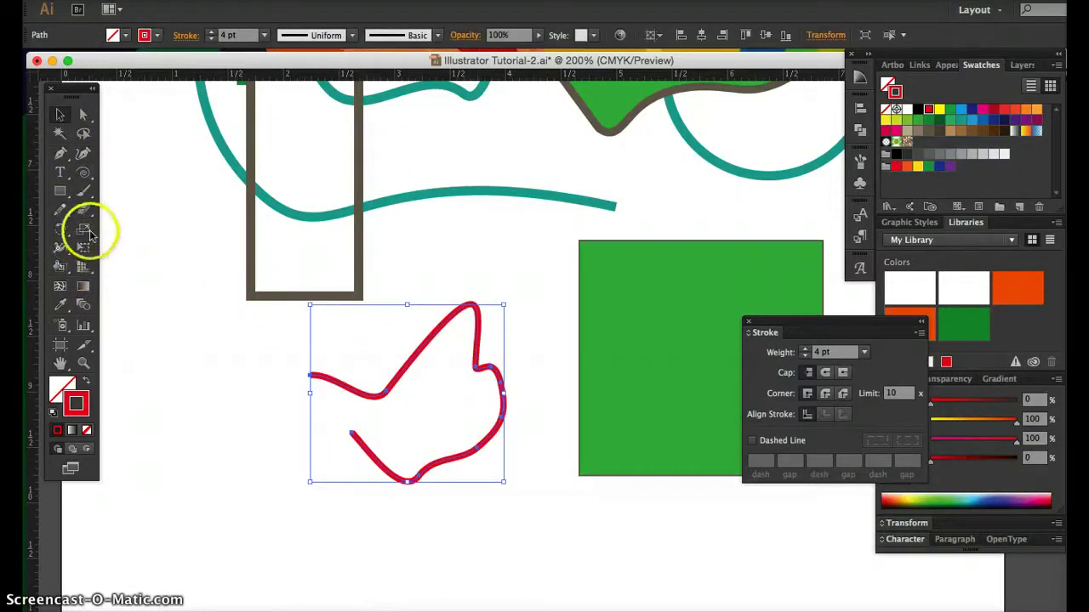
Tear off the Eraser tool group as a floating panel and activate the Scissors tool
{"action": "left_click", "coordinate": [82, 213]}
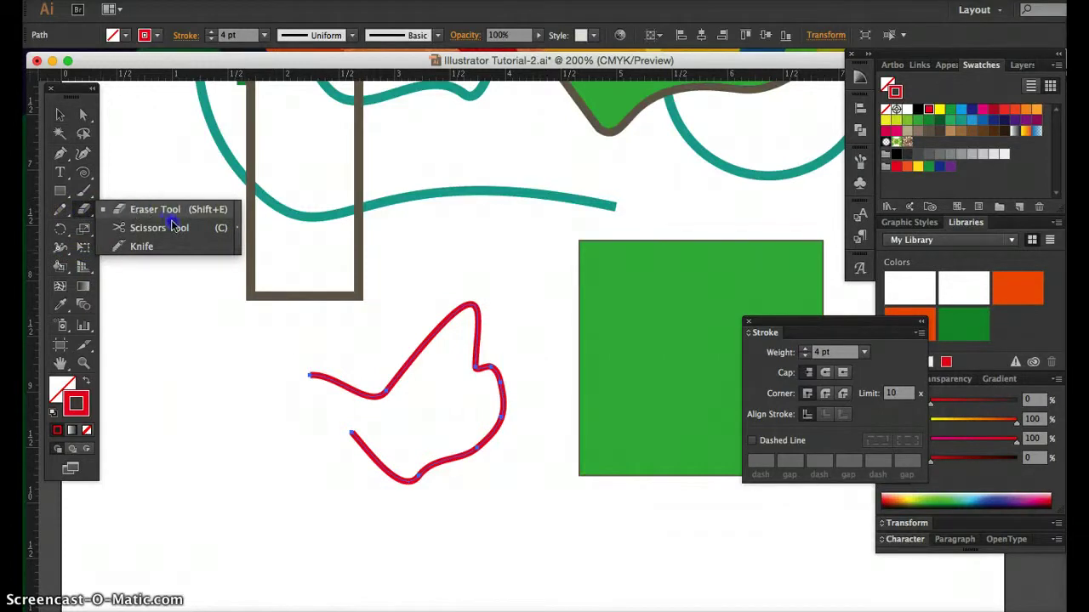
{"action": "left_click", "coordinate": [237, 230]}
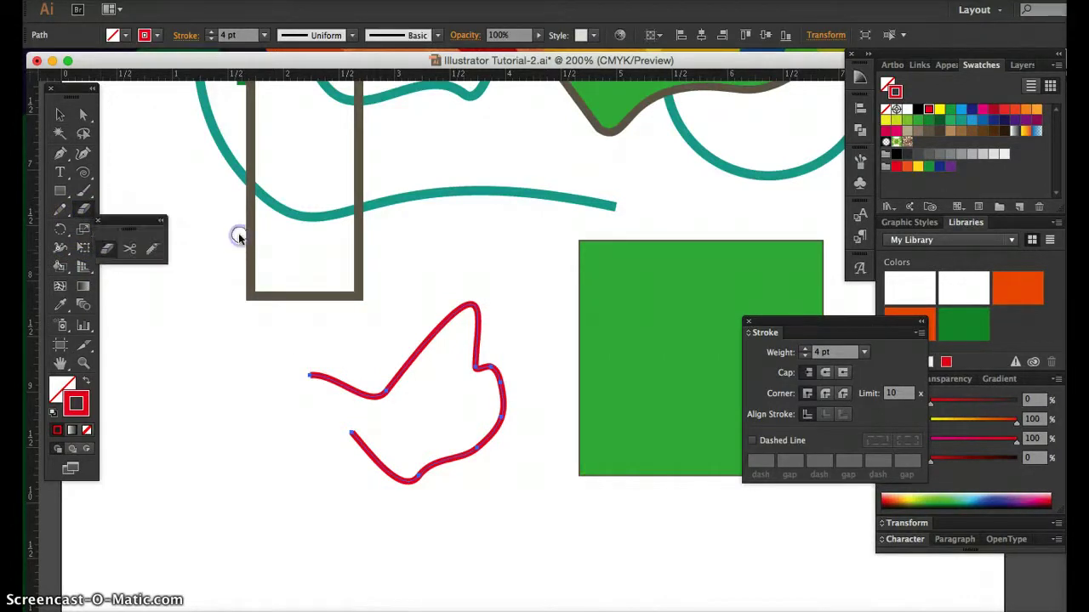
{"action": "left_click", "coordinate": [130, 248]}
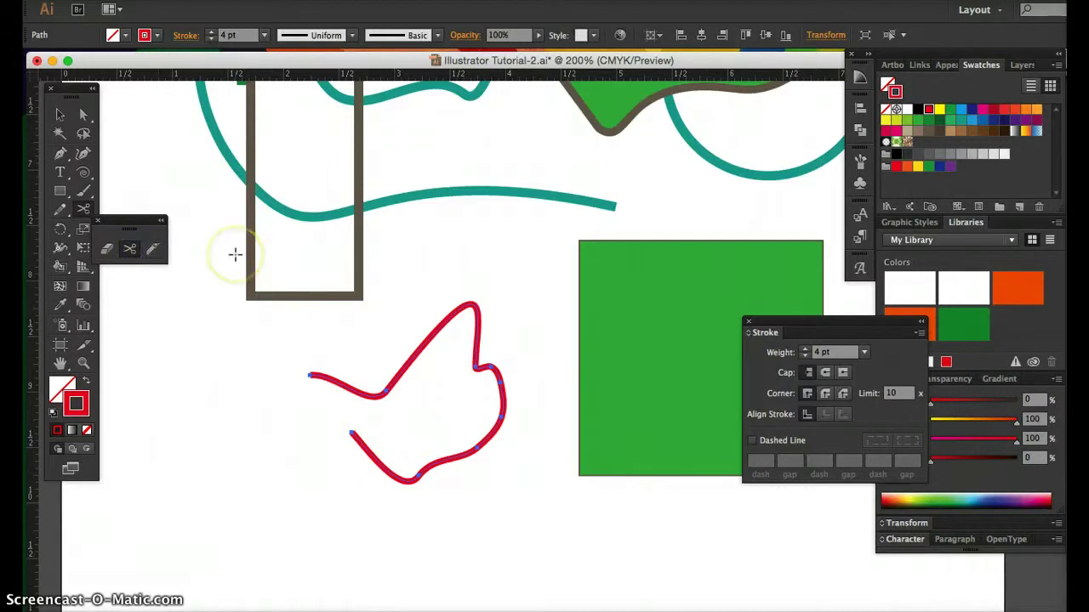
Select the green rectangle and cut its outline with the Scissors tool, once on the top edge and once near the bottom edge's left end
{"action": "scroll", "coordinate": [234, 250], "scroll_direction": "right", "scroll_amount": 5}
{"action": "scroll", "coordinate": [234, 250], "scroll_direction": "down", "scroll_amount": 2}
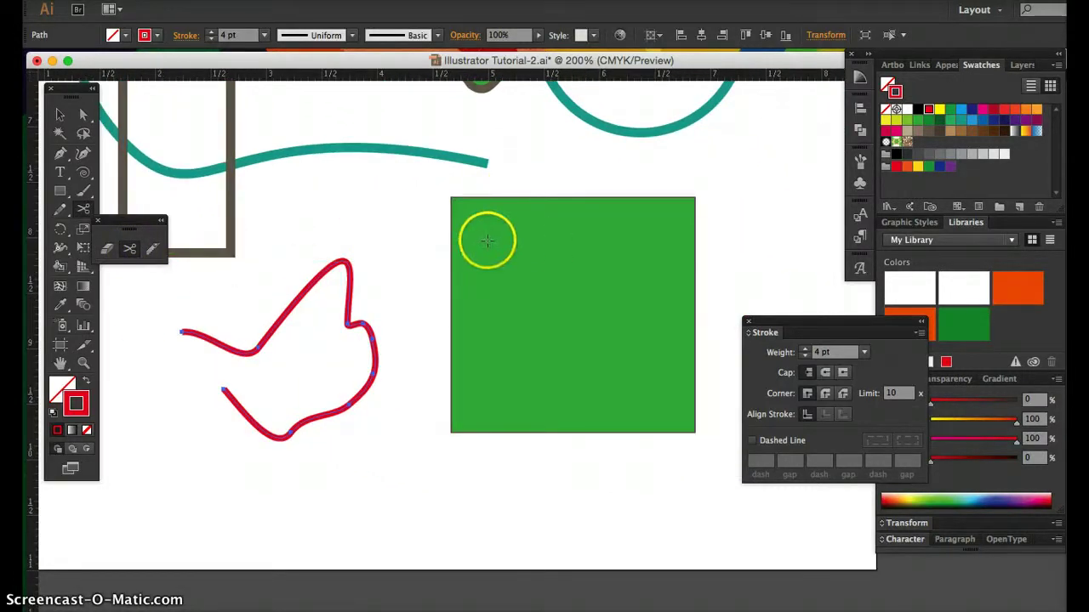
{"action": "left_click", "coordinate": [59, 116]}
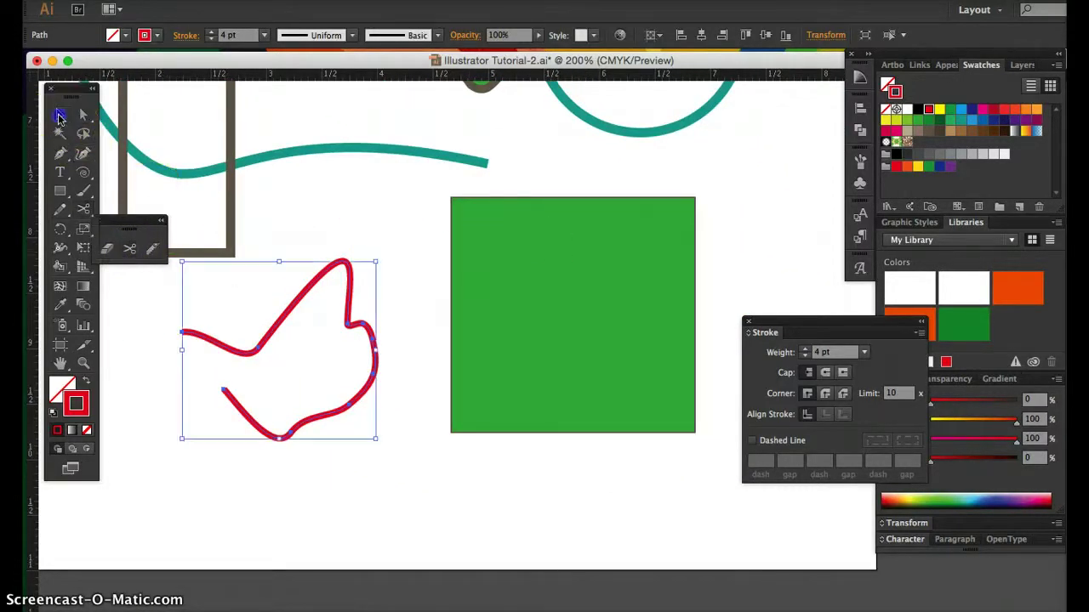
{"action": "left_click", "coordinate": [474, 241]}
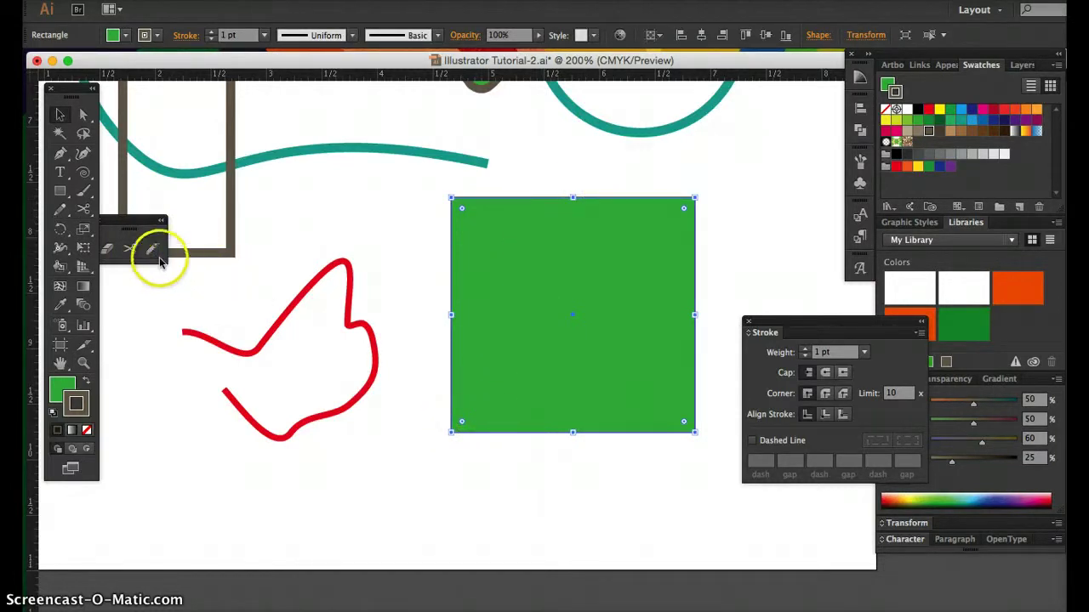
{"action": "left_click", "coordinate": [84, 210]}
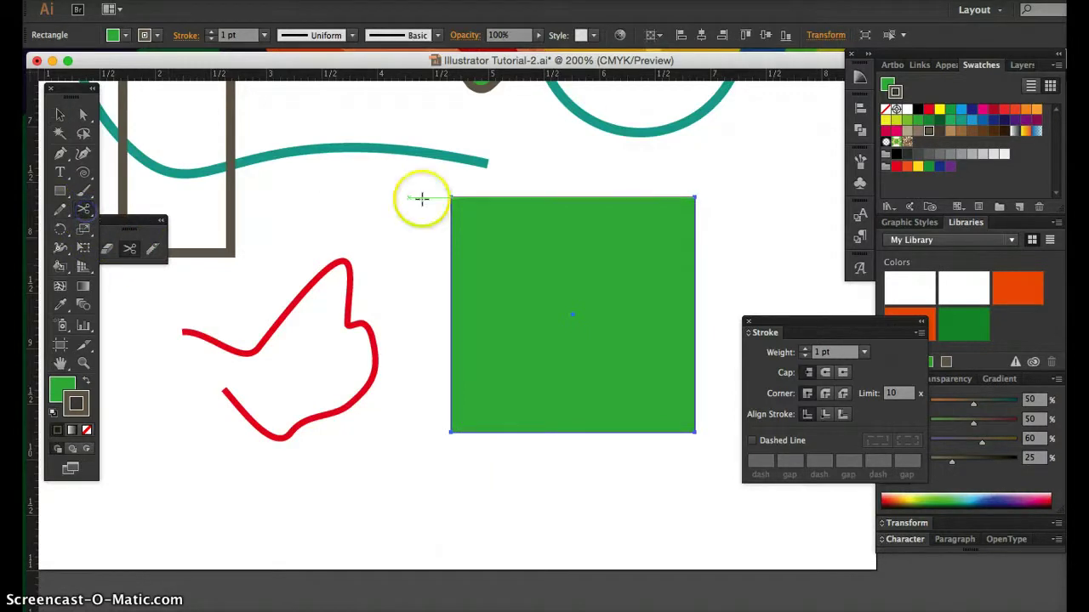
{"action": "key", "text": "super+equal"}
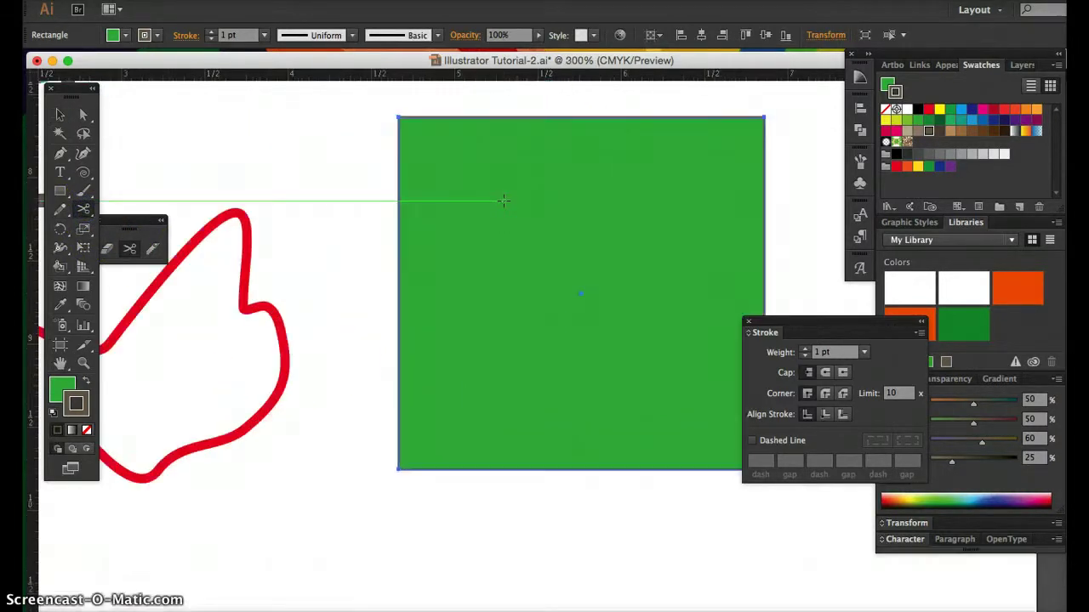
{"action": "left_click", "coordinate": [490, 116]}
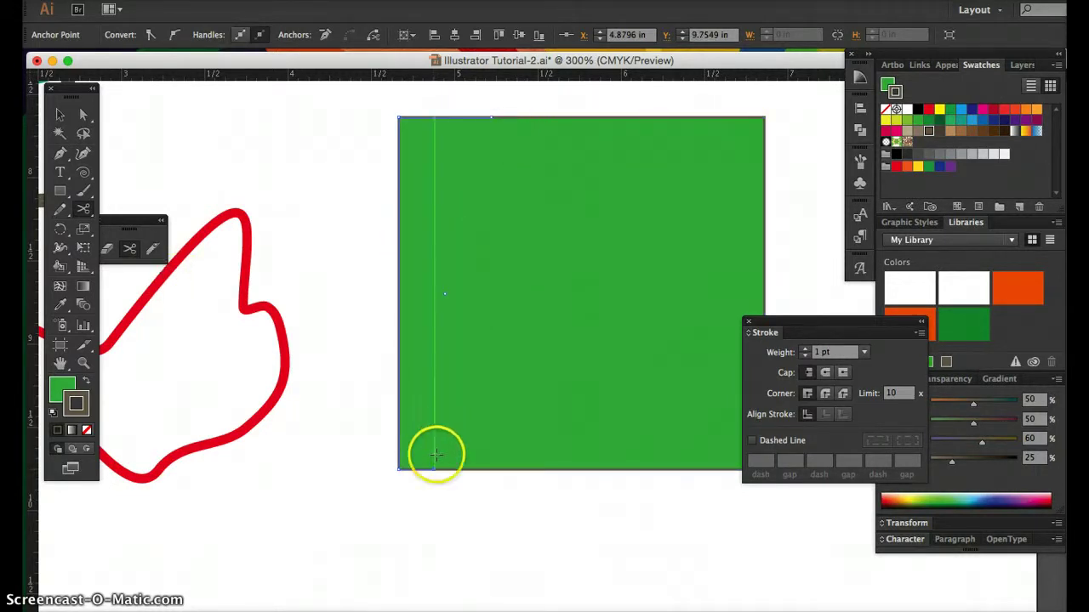
Move the narrow left piece of the cut green rectangle to the left, away from the larger piece
{"action": "left_click", "coordinate": [58, 119]}
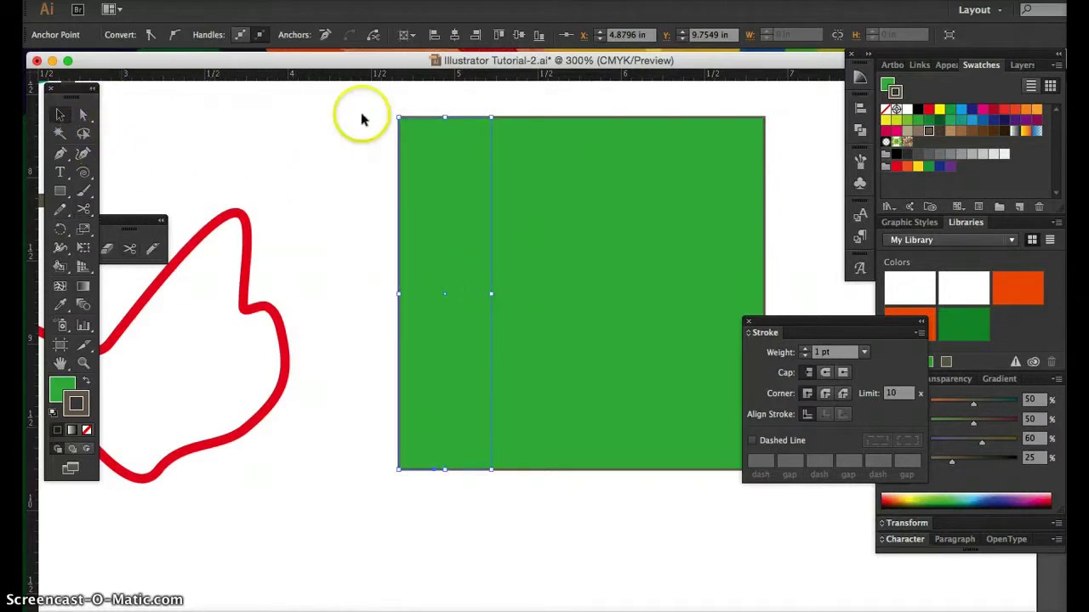
{"action": "left_click", "coordinate": [560, 169]}
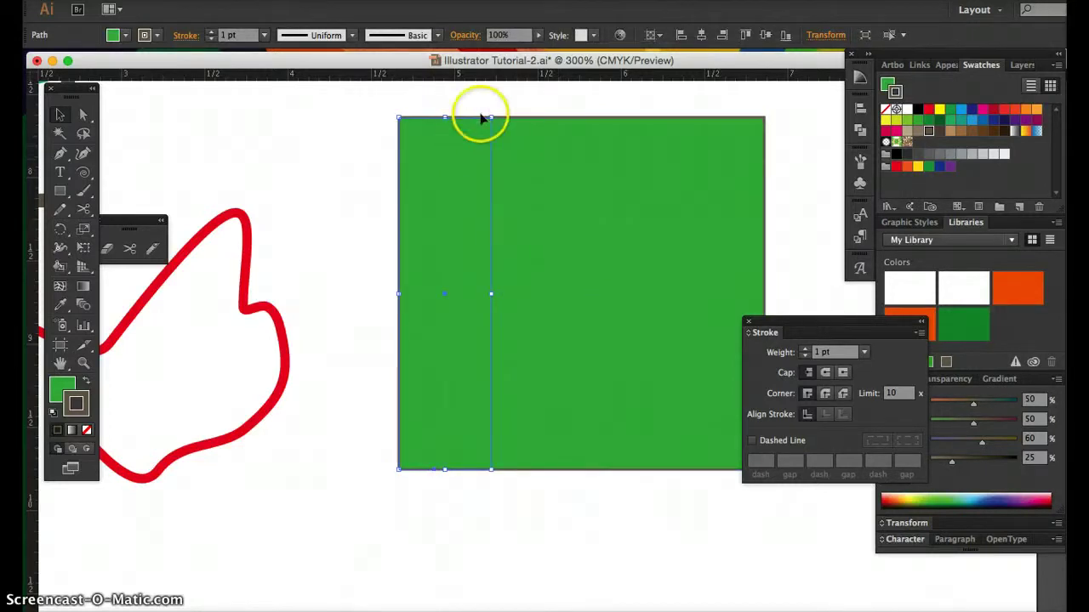
{"action": "left_click_drag", "start_coordinate": [418, 325], "coordinate": [337, 320]}
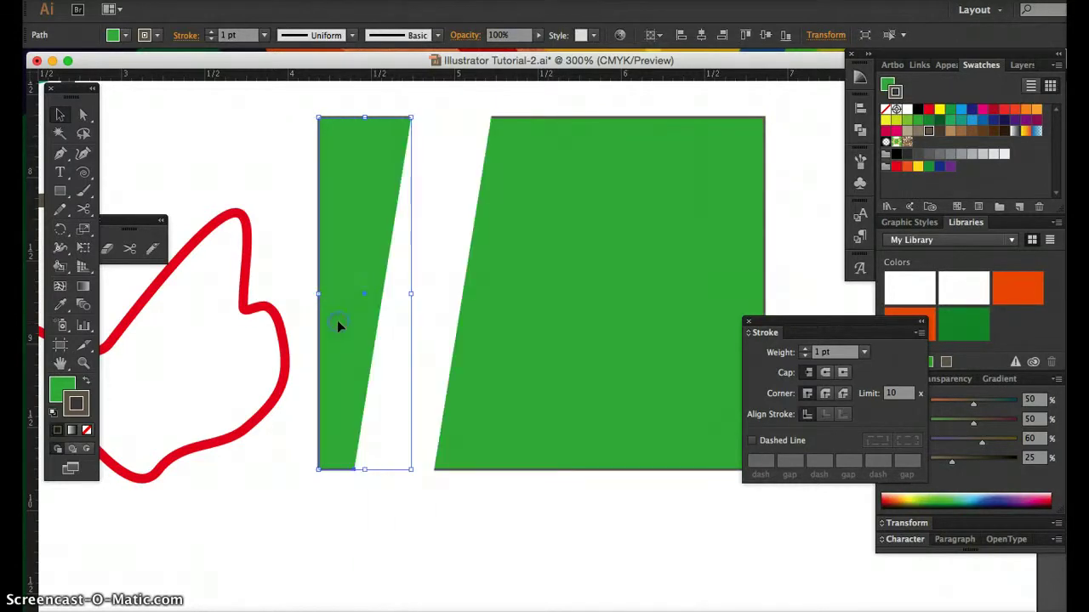
Delete the green freeform shape with the brown outline that overlaps the teal circle
{"action": "left_click", "coordinate": [570, 321]}
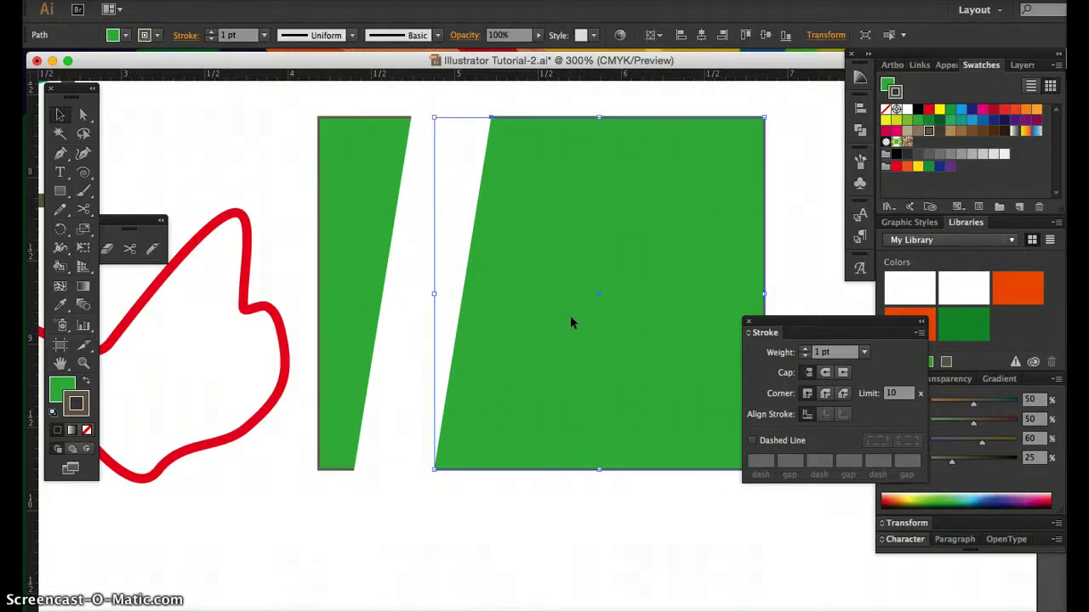
{"action": "key", "text": "super+minus"}
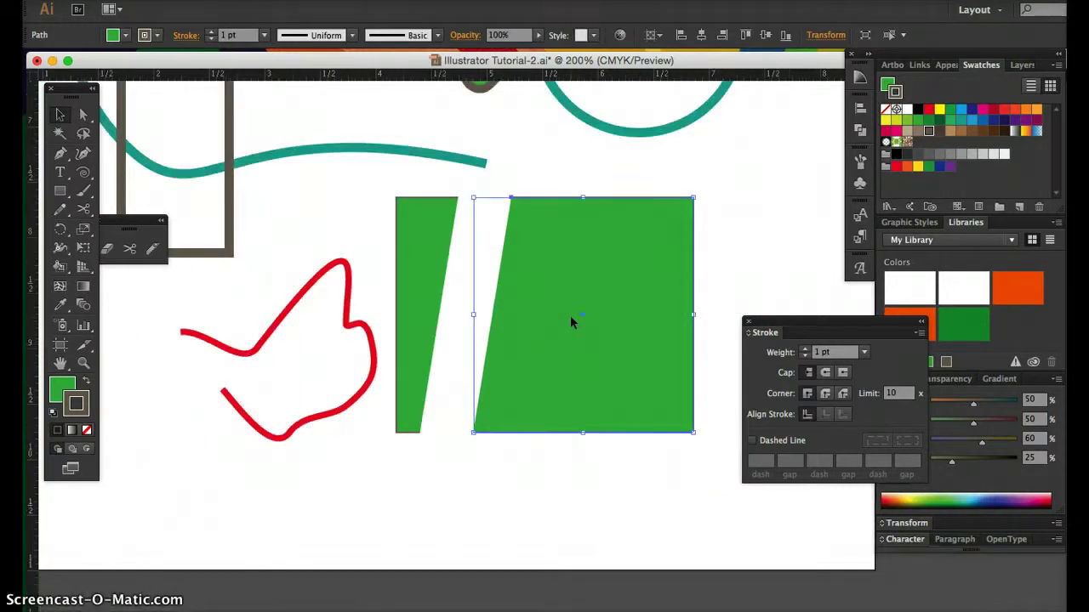
{"action": "scroll", "coordinate": [571, 318], "scroll_direction": "up", "scroll_amount": 5}
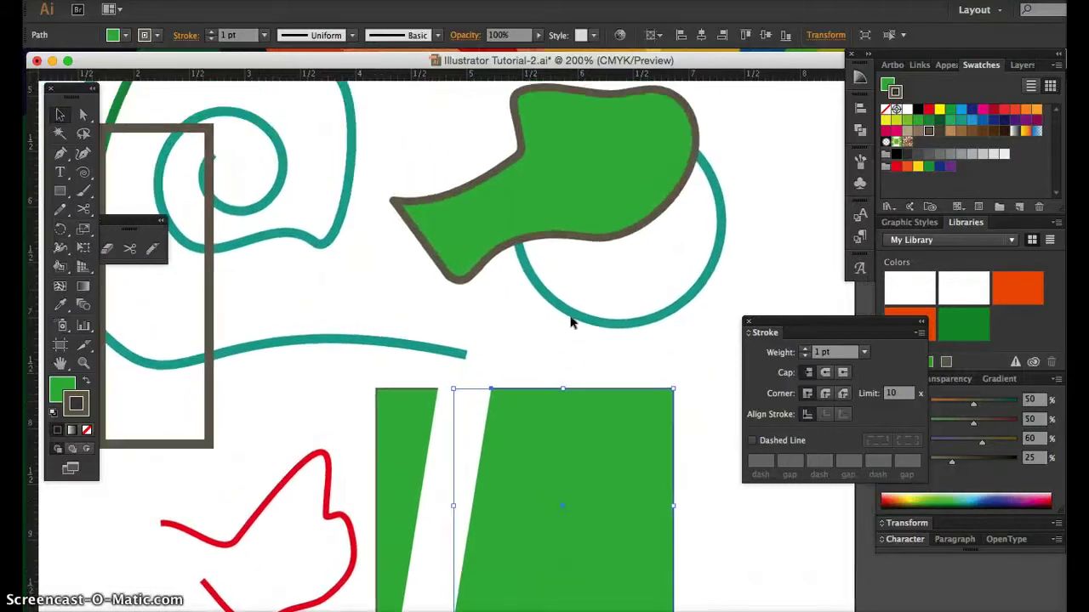
{"action": "left_click", "coordinate": [554, 301]}
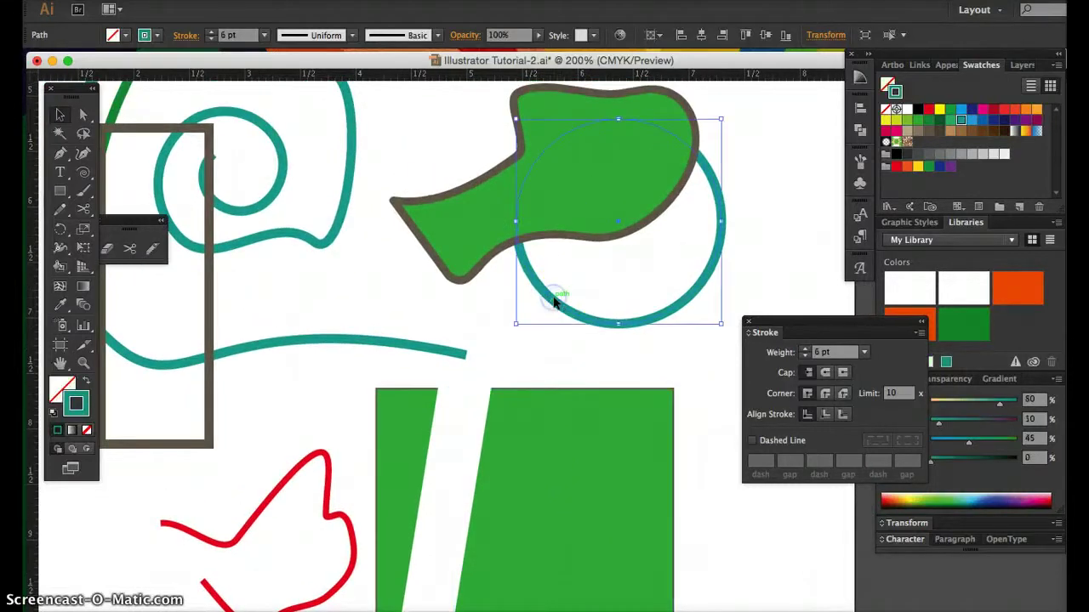
{"action": "left_click", "coordinate": [475, 239]}
{"action": "key", "text": "Delete"}
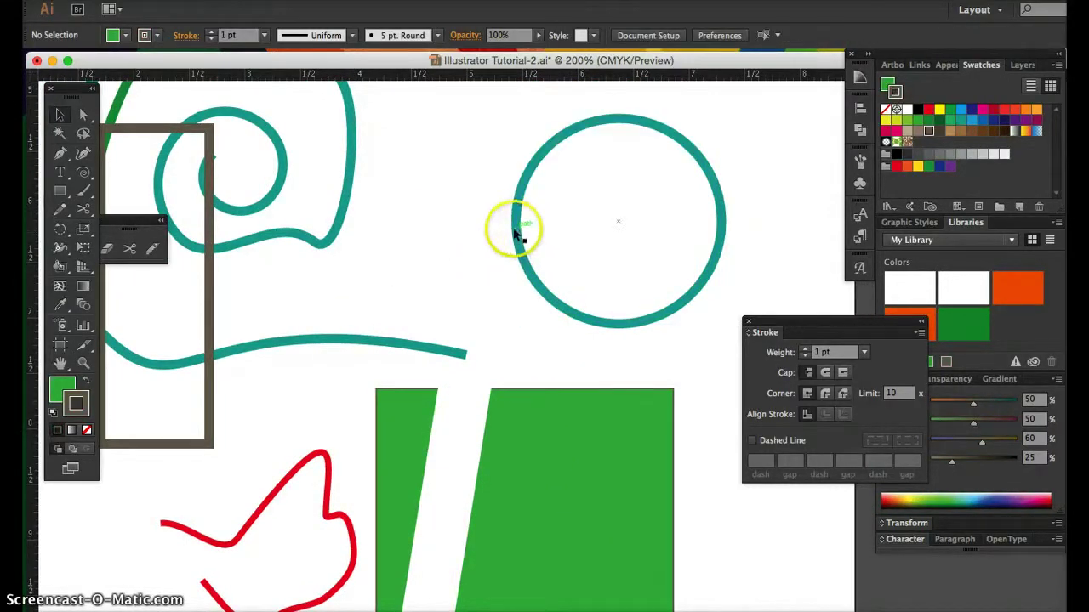
Select the teal circle, activate the Scissors tool, and change the circle's stroke to the yellow-green swatch (C=20, M=0, Y=100, K=0)
{"action": "left_click", "coordinate": [516, 231]}
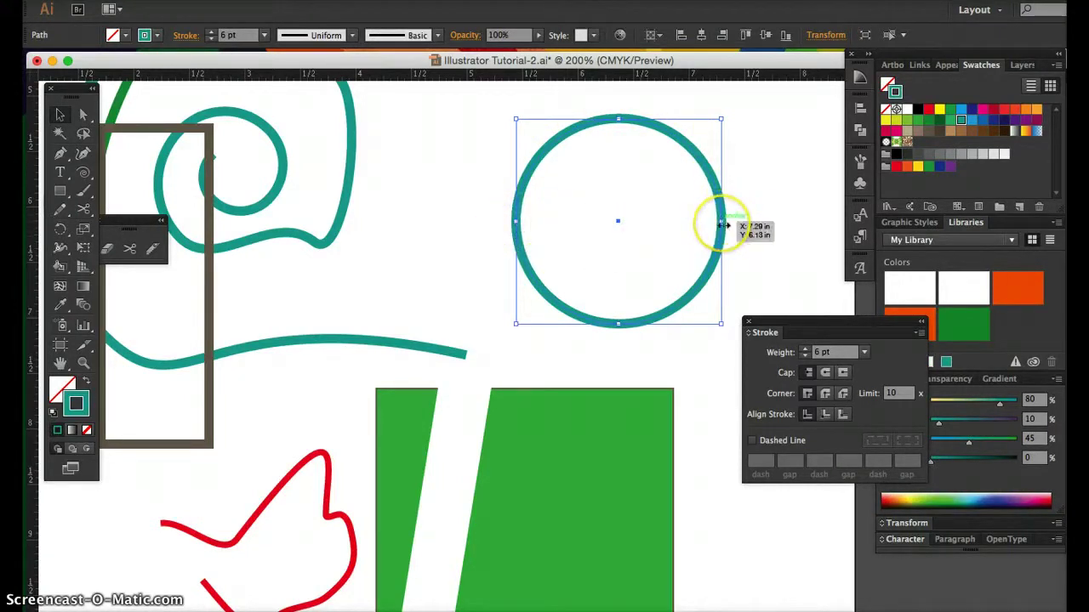
{"action": "key", "text": "super+equal"}
{"action": "key", "text": "super+equal"}
{"action": "scroll", "coordinate": [723, 225], "scroll_direction": "up", "scroll_amount": 5}
{"action": "scroll", "coordinate": [723, 225], "scroll_direction": "right", "scroll_amount": 3}
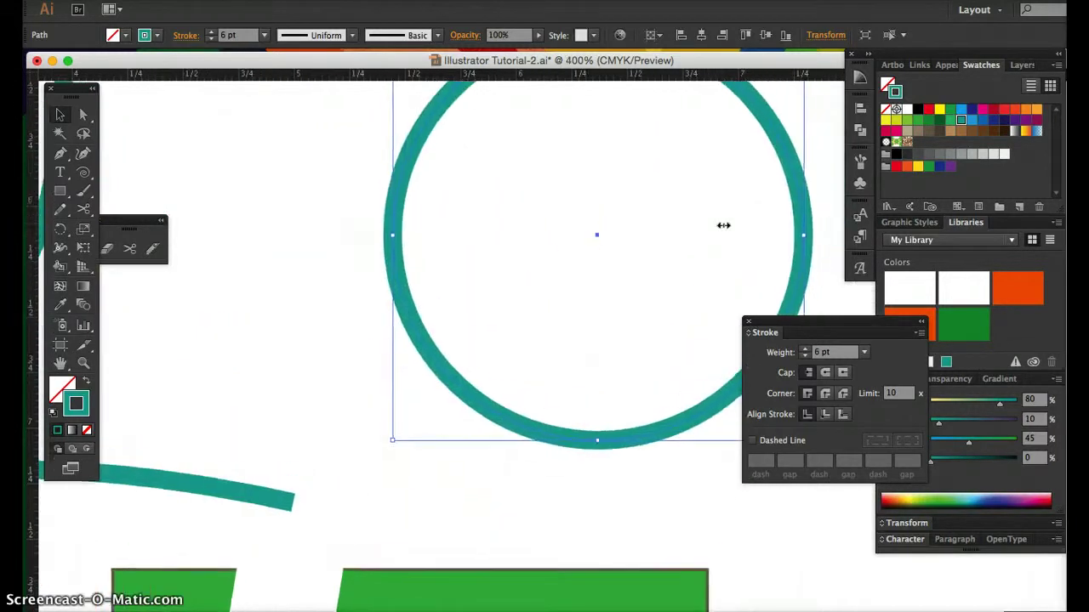
{"action": "left_click", "coordinate": [84, 212]}
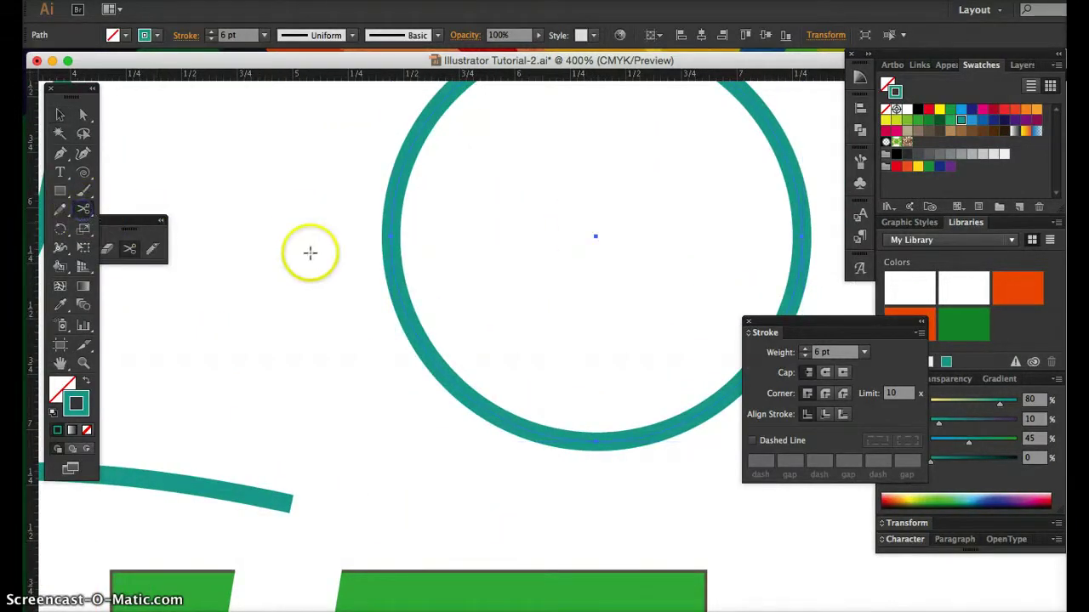
{"action": "scroll", "coordinate": [280, 272], "scroll_direction": "up", "scroll_amount": 3}
{"action": "scroll", "coordinate": [280, 272], "scroll_direction": "right", "scroll_amount": 3}
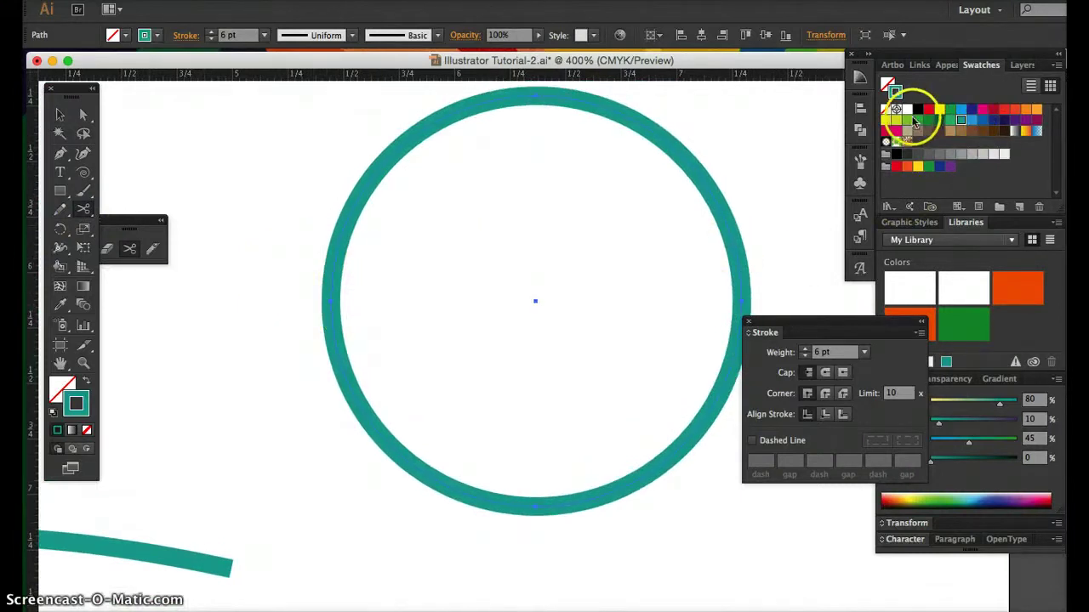
{"action": "left_click", "coordinate": [893, 116]}
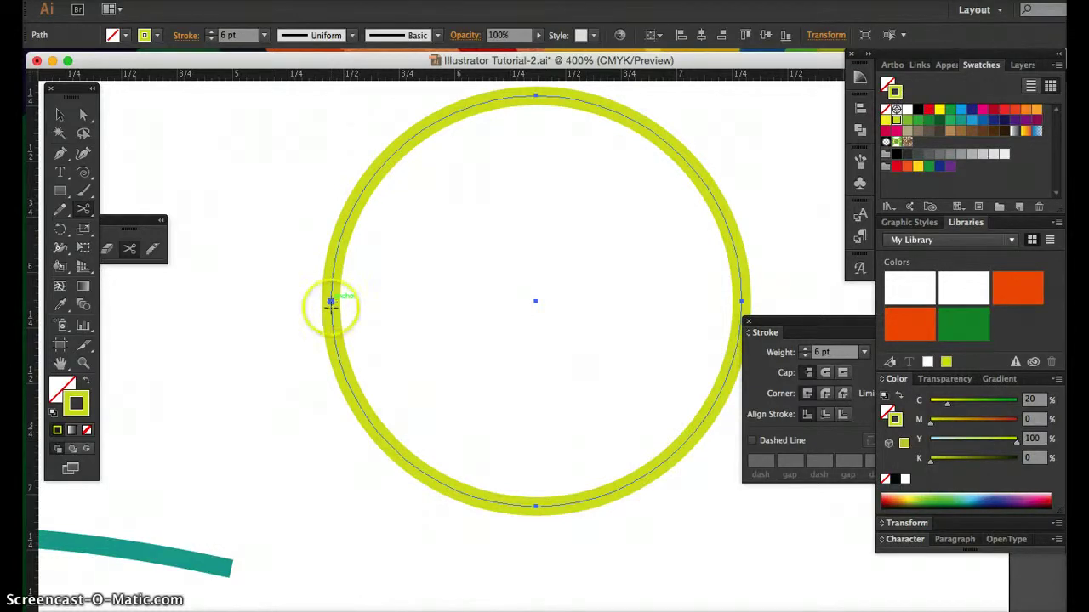
Cut the circle's path with the Scissors tool at its left and right anchor points
{"action": "left_click", "coordinate": [330, 301]}
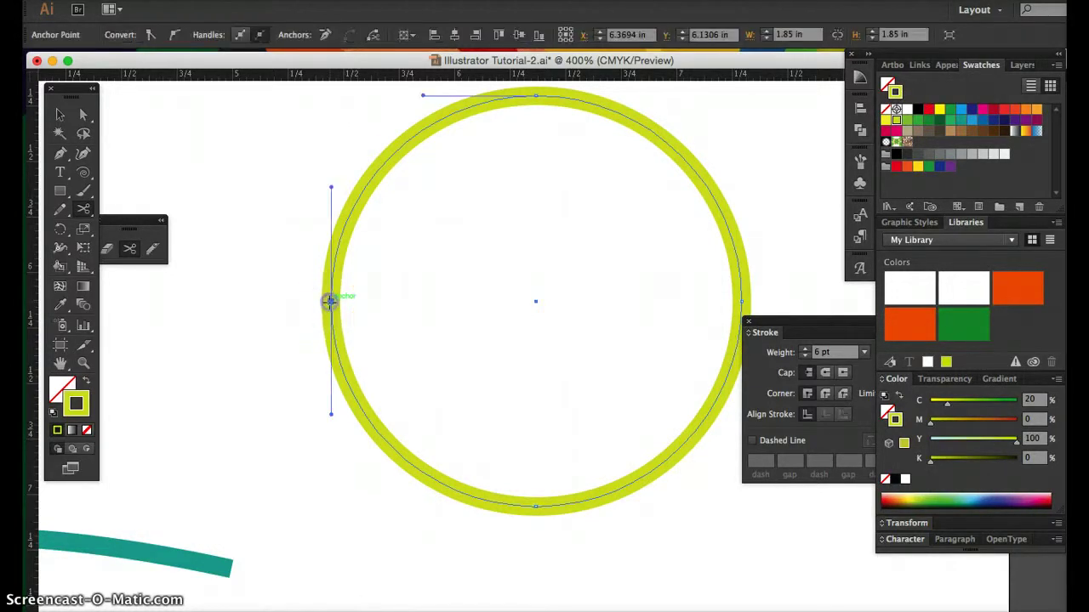
{"action": "scroll", "coordinate": [449, 307], "scroll_direction": "right", "scroll_amount": 3}
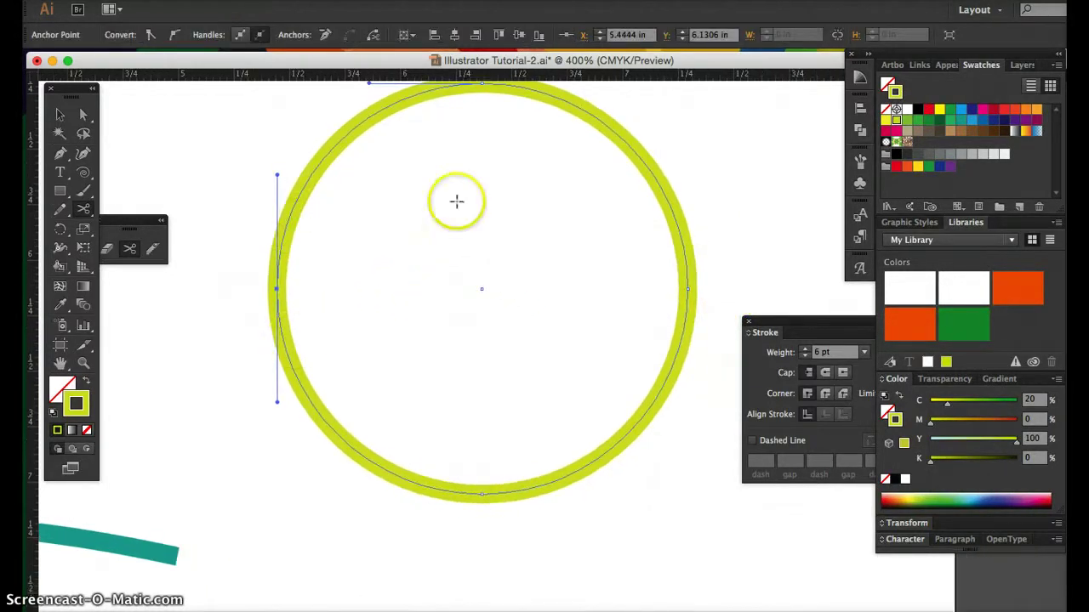
{"action": "left_click", "coordinate": [687, 289]}
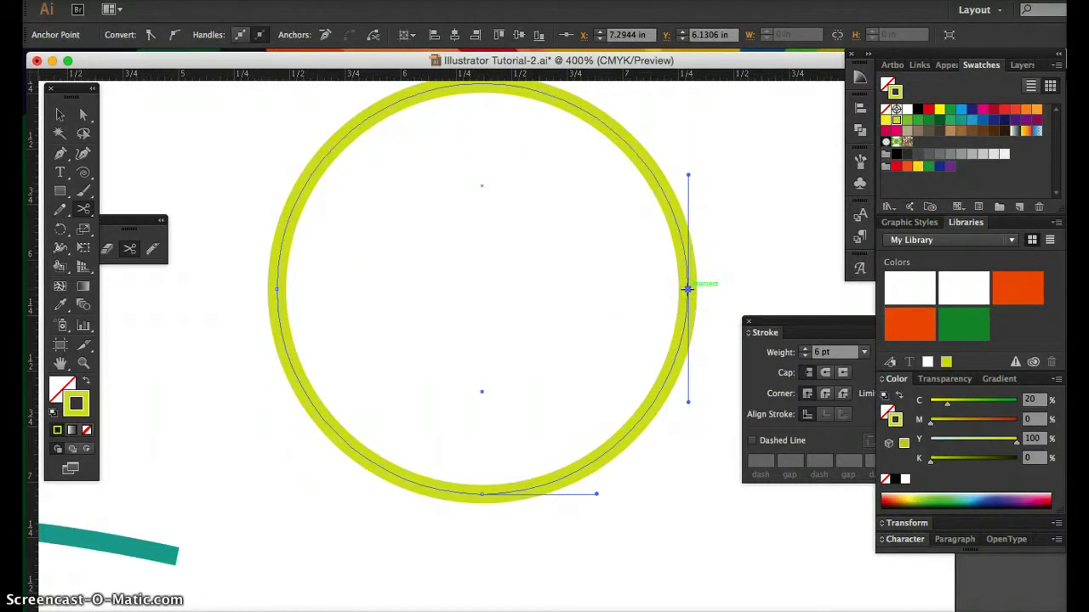
Move the lower half of the cut circle down with the Selection tool, leaving a gap below the upper half
{"action": "left_click", "coordinate": [60, 114]}
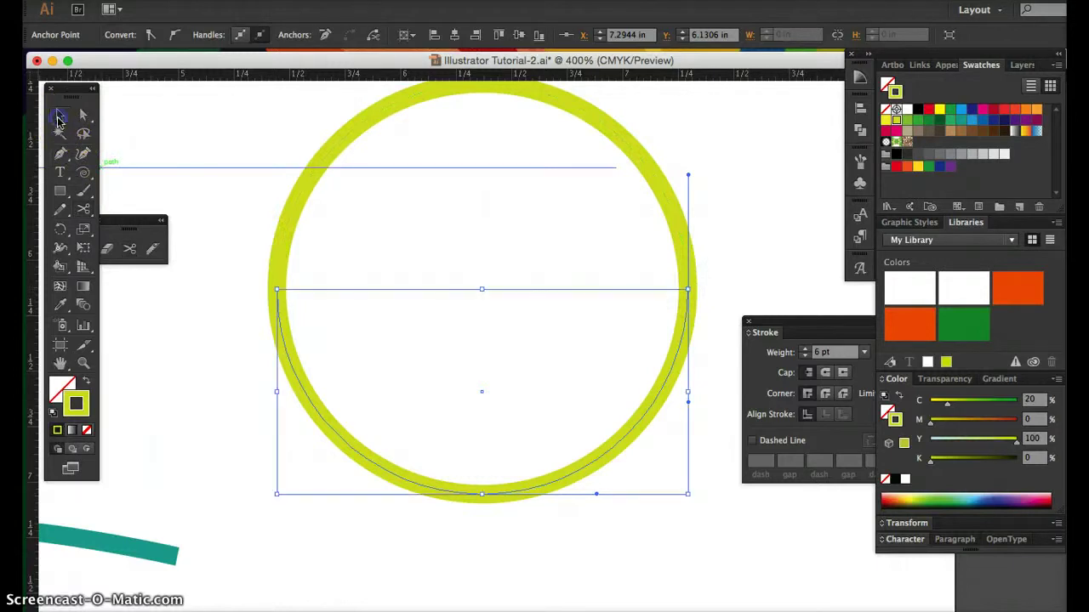
{"action": "left_click", "coordinate": [219, 356]}
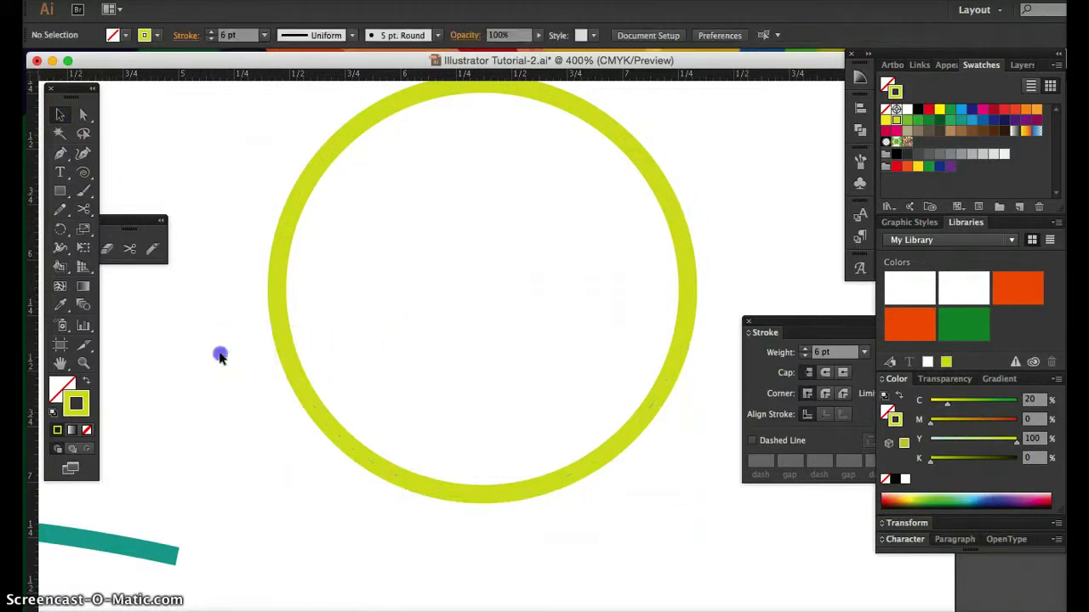
{"action": "left_click", "coordinate": [285, 237]}
{"action": "left_click", "coordinate": [283, 325]}
{"action": "left_click_drag", "start_coordinate": [284, 330], "coordinate": [273, 395]}
Close the upper half-circle with a straight Pen tool segment between its two open endpoints, and deselect it
{"action": "left_click", "coordinate": [280, 275]}
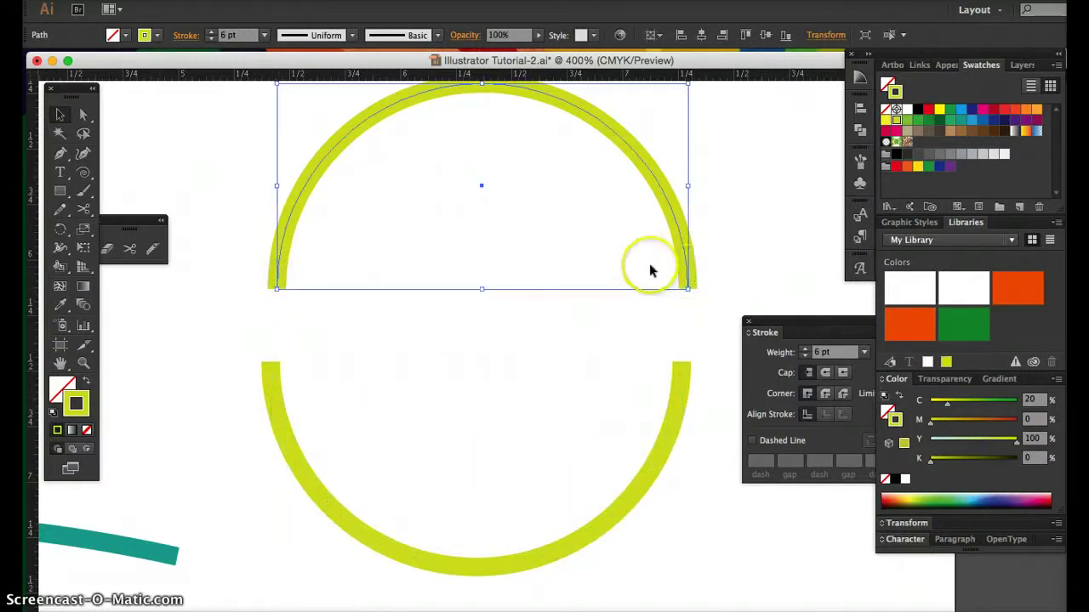
{"action": "left_click", "coordinate": [61, 154]}
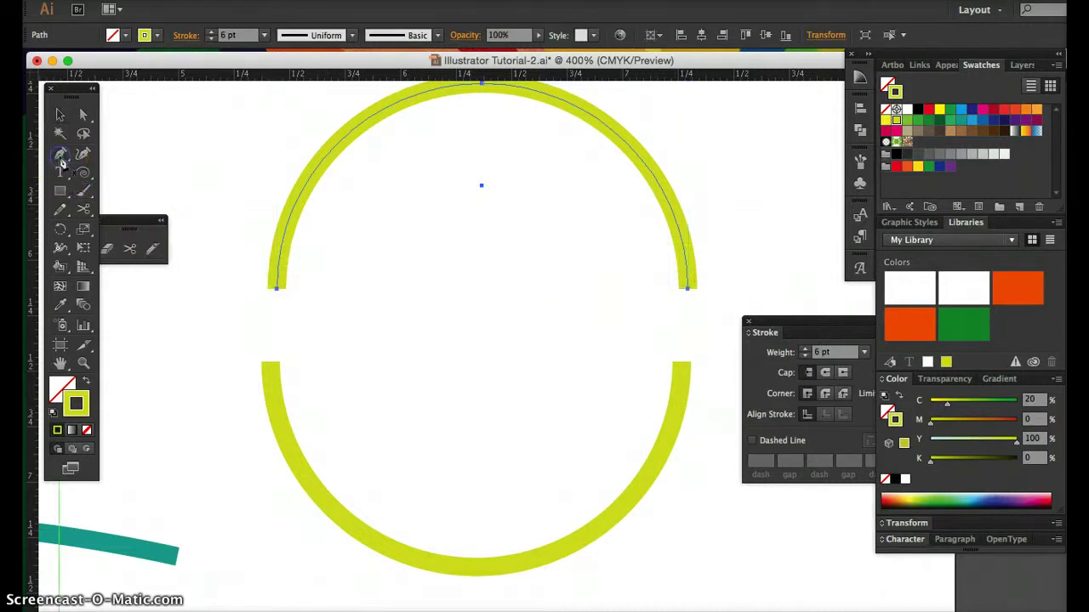
{"action": "left_click", "coordinate": [276, 289]}
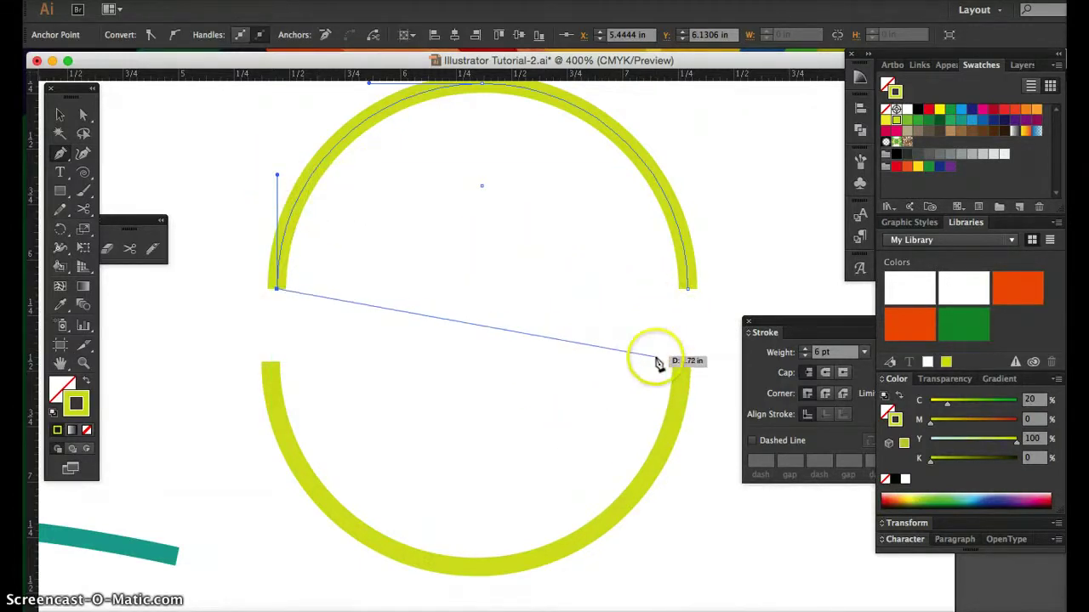
{"action": "left_click", "coordinate": [689, 290]}
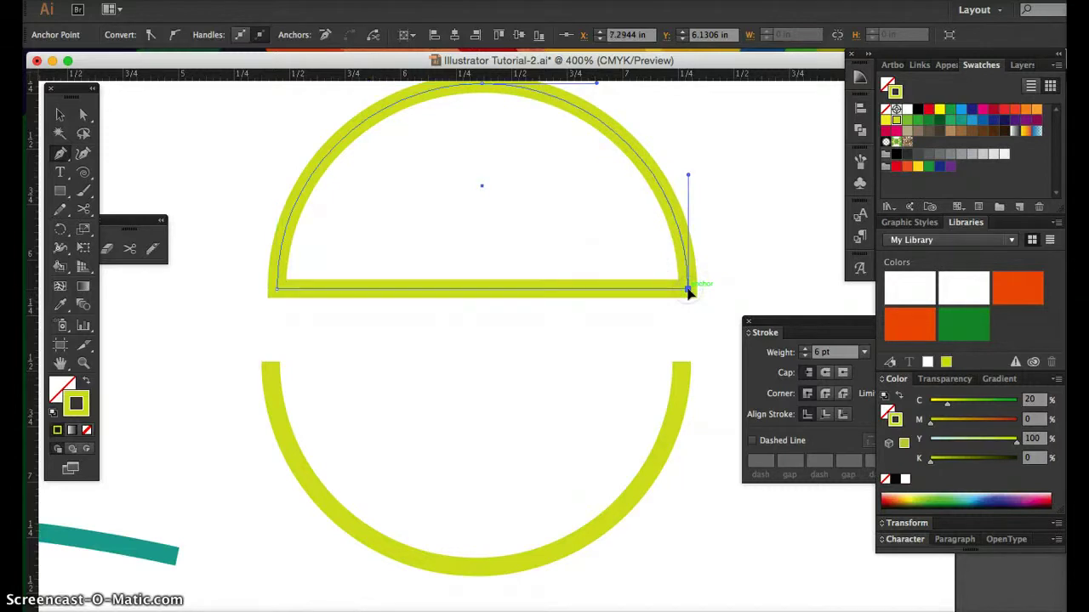
{"action": "left_click", "coordinate": [59, 114]}
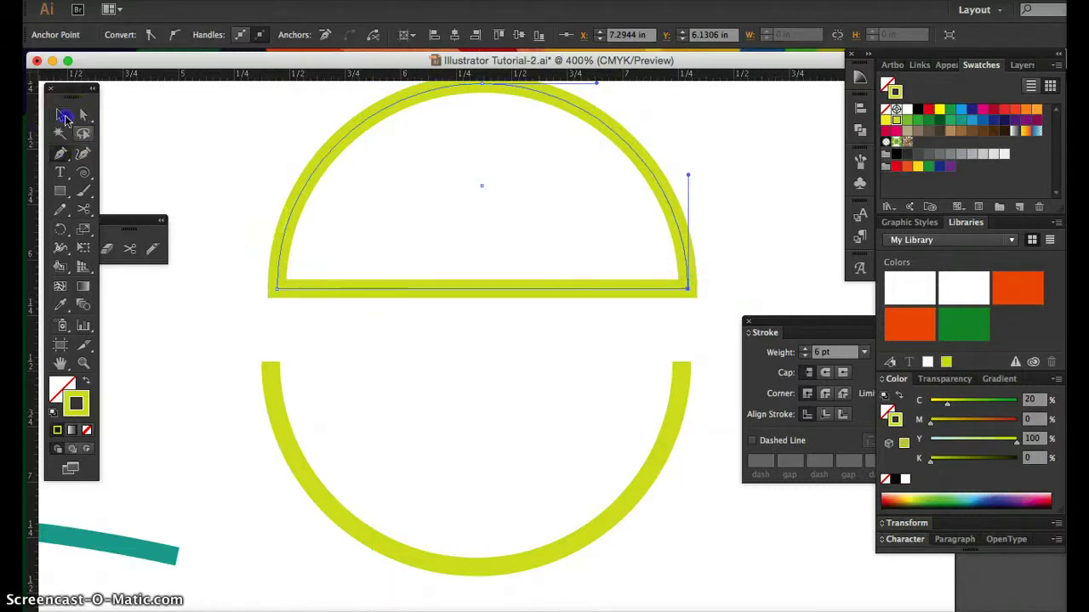
{"action": "left_click", "coordinate": [157, 142]}
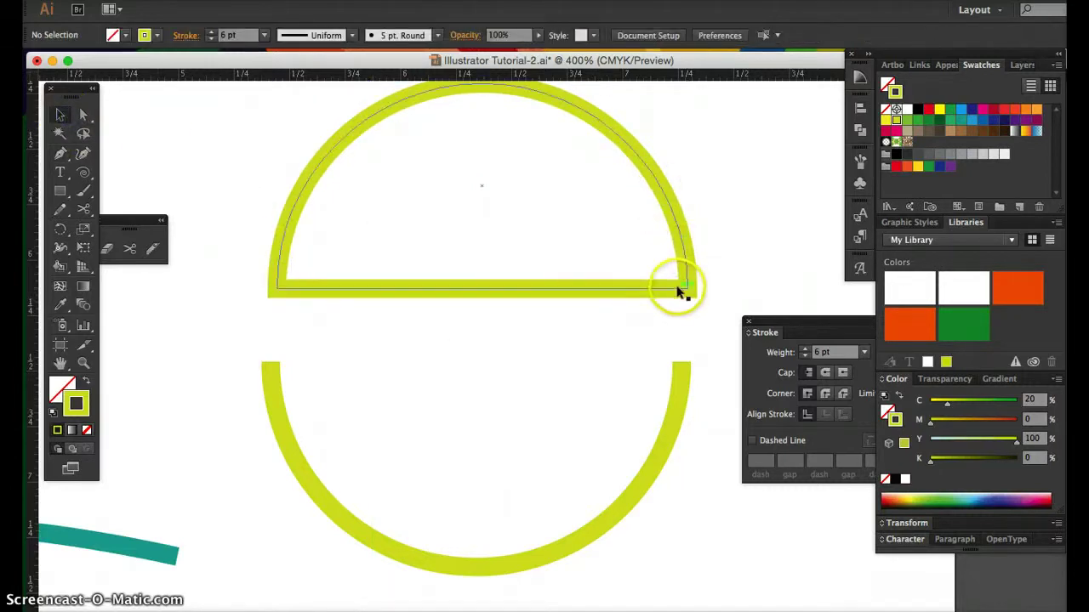
Delete the open lower half of the circle
{"action": "left_click", "coordinate": [681, 388]}
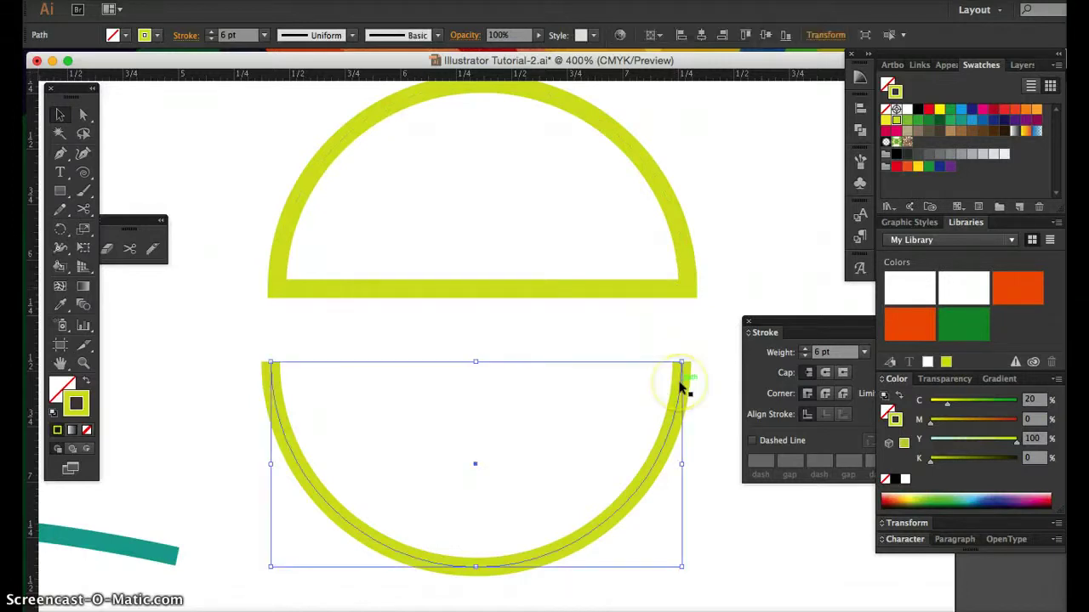
{"action": "key", "text": "Delete"}
{"action": "key", "text": "super+minus"}
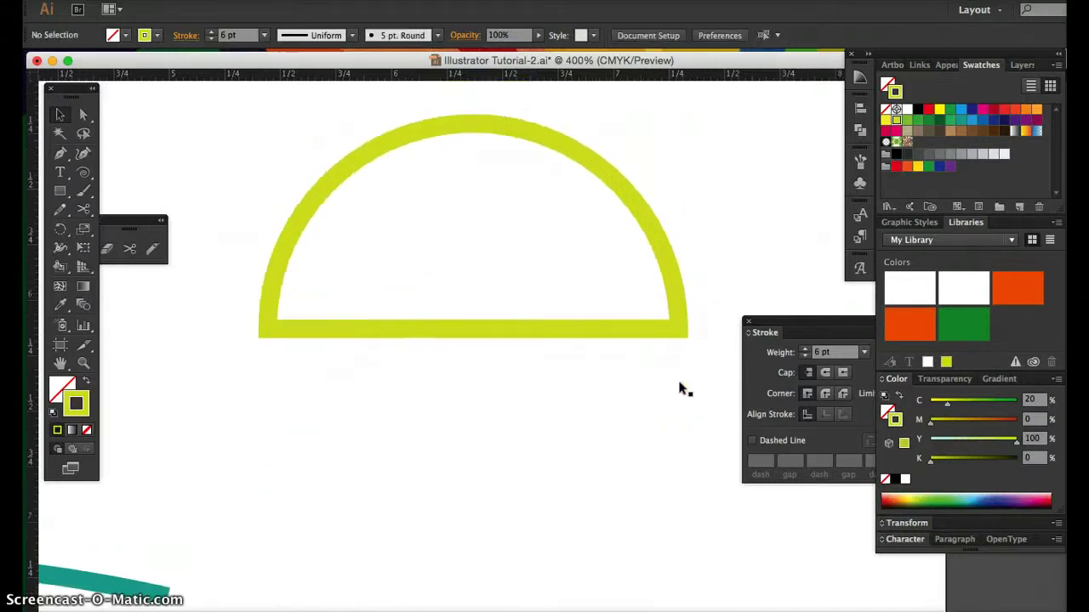
Fill the closed semicircle with black and deselect it
{"action": "left_click", "coordinate": [639, 339]}
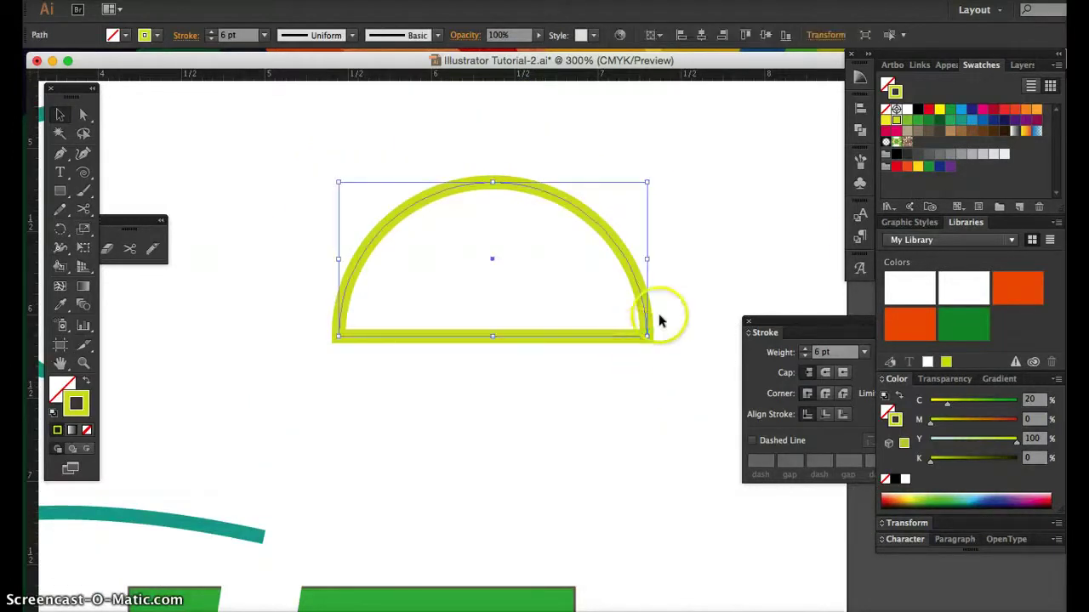
{"action": "left_click", "coordinate": [886, 82]}
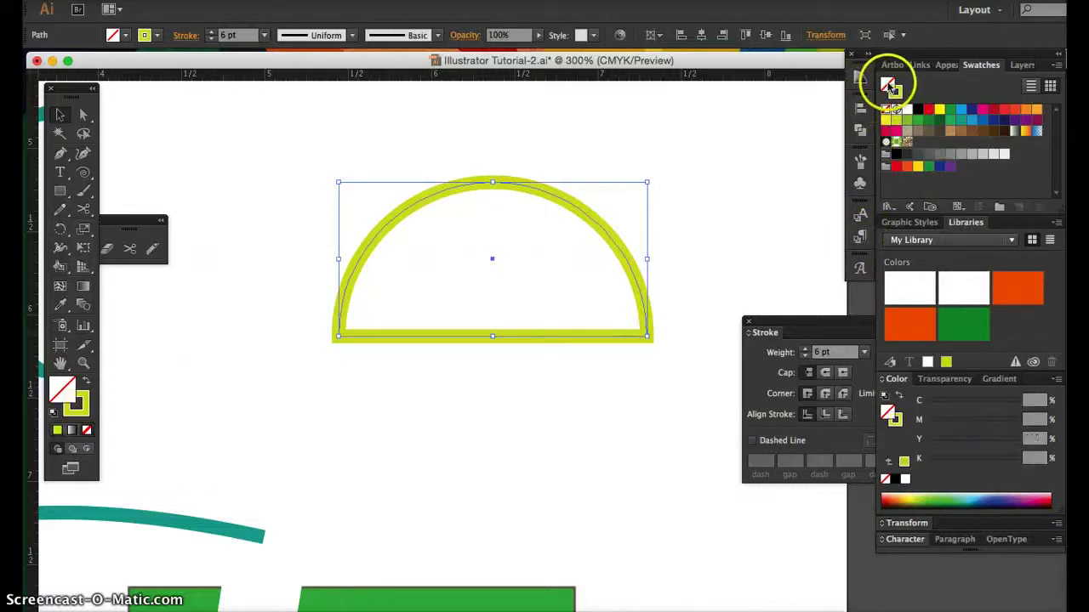
{"action": "left_click", "coordinate": [917, 110]}
{"action": "left_click", "coordinate": [802, 153]}
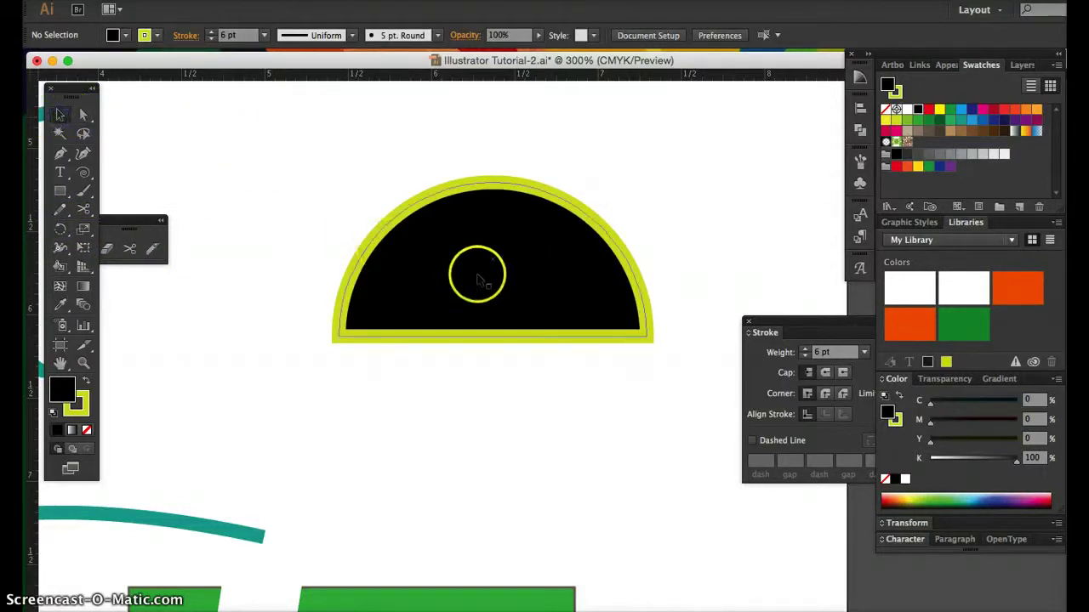
Select the black semicircle and rotate it freehand through several angles with the Rotate tool
{"action": "left_click", "coordinate": [478, 274]}
{"action": "left_click", "coordinate": [60, 232]}
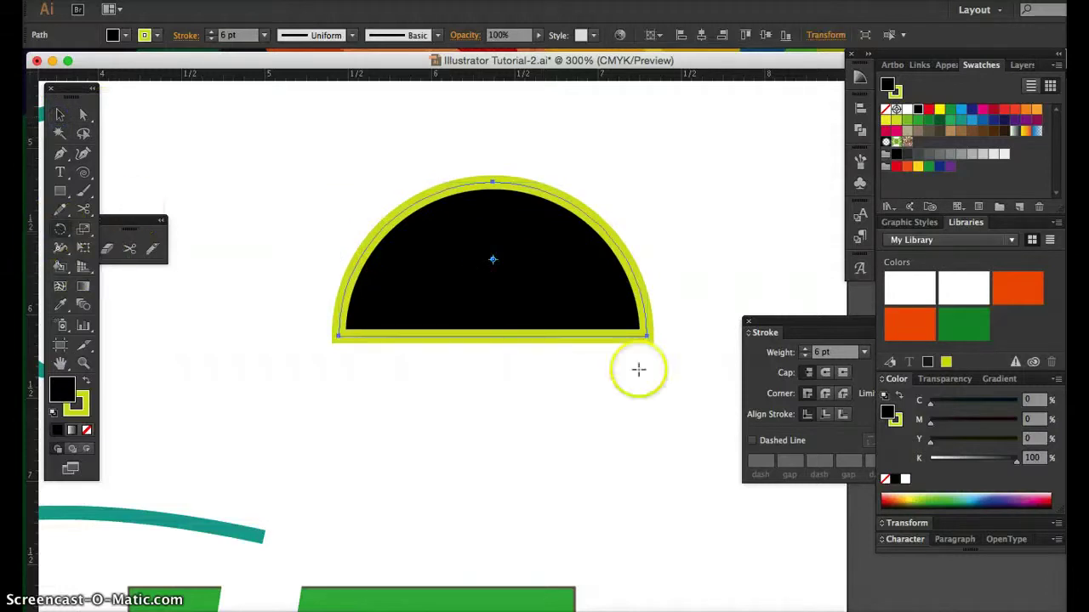
{"action": "left_click_drag", "start_coordinate": [646, 335], "coordinate": [475, 431]}
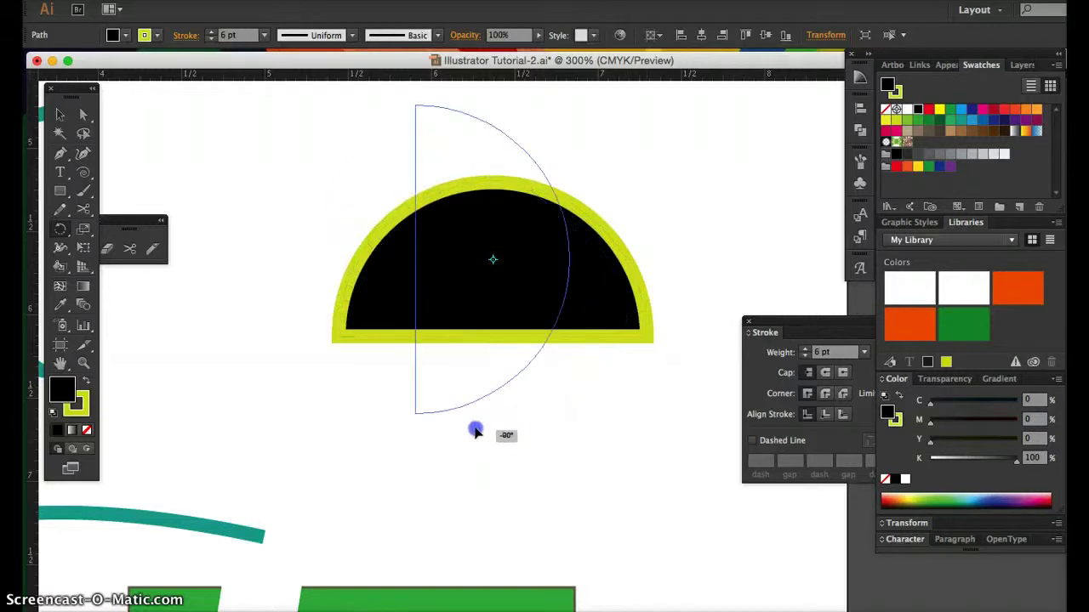
{"action": "left_click_drag", "start_coordinate": [406, 416], "coordinate": [346, 376]}
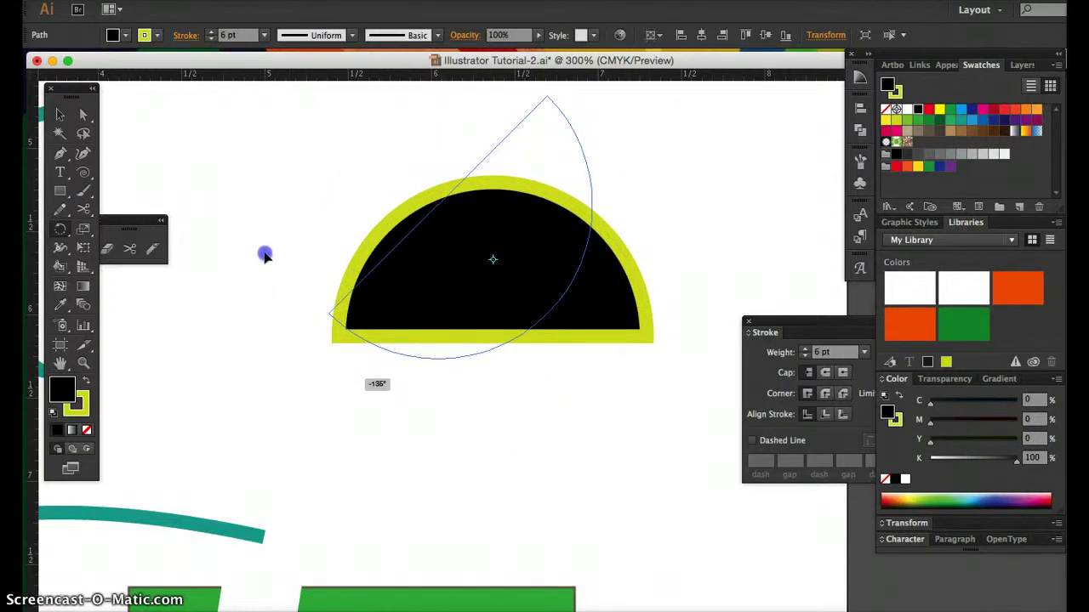
{"action": "left_click_drag", "start_coordinate": [265, 256], "coordinate": [265, 223]}
{"action": "left_click_drag", "start_coordinate": [354, 99], "coordinate": [661, 145]}
{"action": "left_click_drag", "start_coordinate": [699, 213], "coordinate": [380, 292]}
Move the tilted semicircle down and left with the Selection tool and rotate it by its bounding box until its flat side is nearly horizontal
{"action": "left_click", "coordinate": [57, 115]}
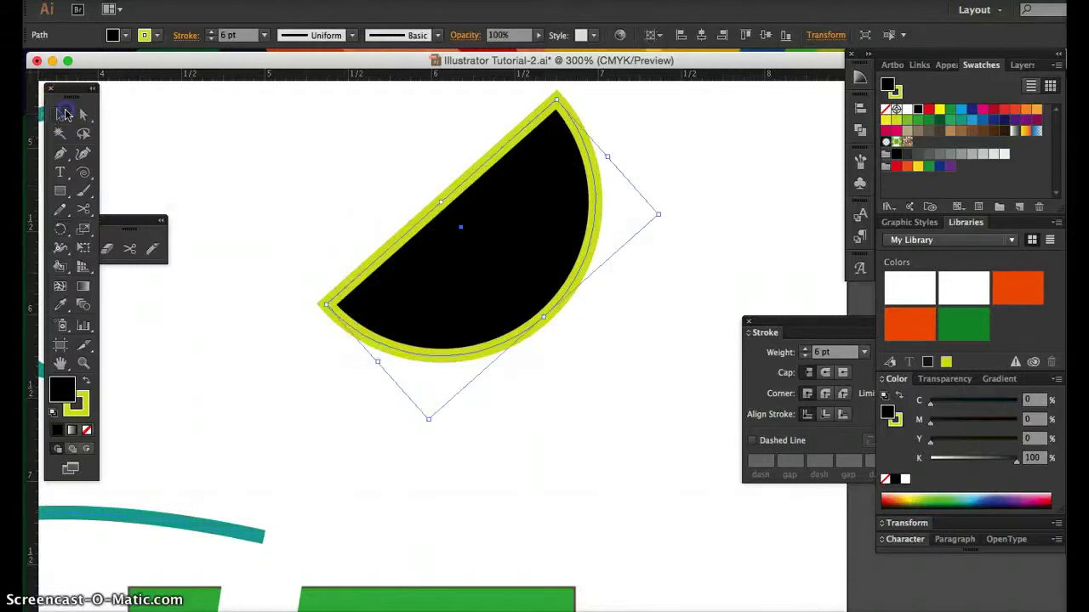
{"action": "left_click_drag", "start_coordinate": [462, 318], "coordinate": [449, 283]}
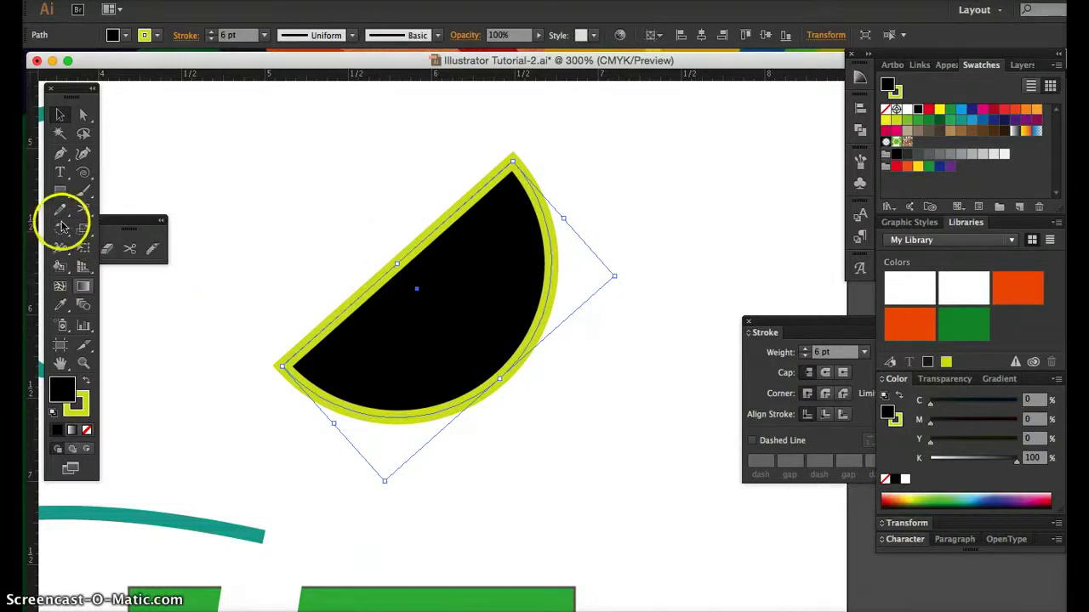
{"action": "left_click", "coordinate": [630, 286]}
{"action": "left_click", "coordinate": [543, 285]}
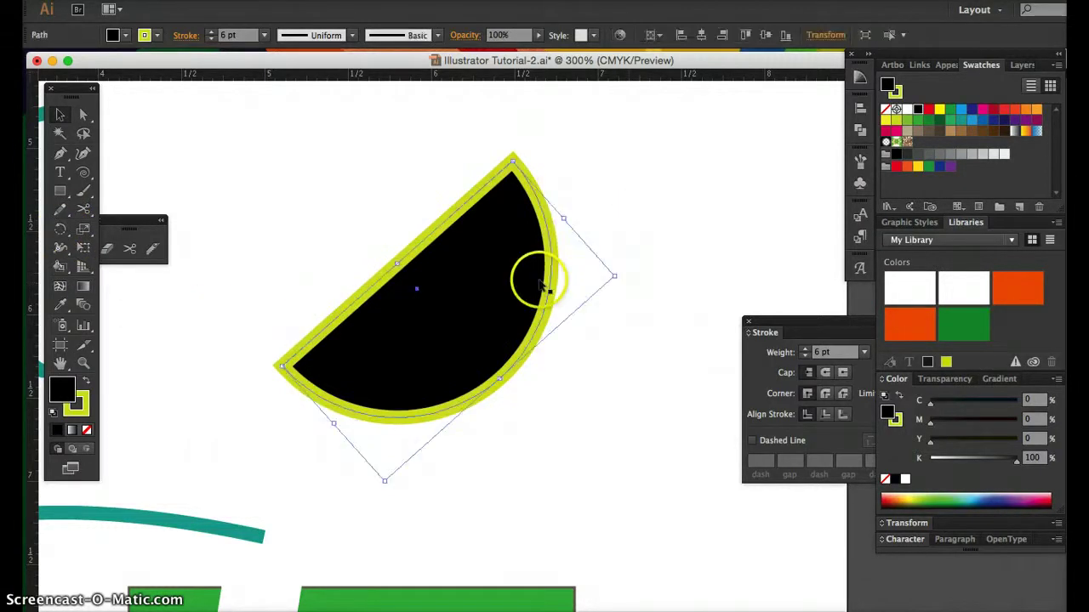
{"action": "left_click_drag", "start_coordinate": [621, 275], "coordinate": [370, 278]}
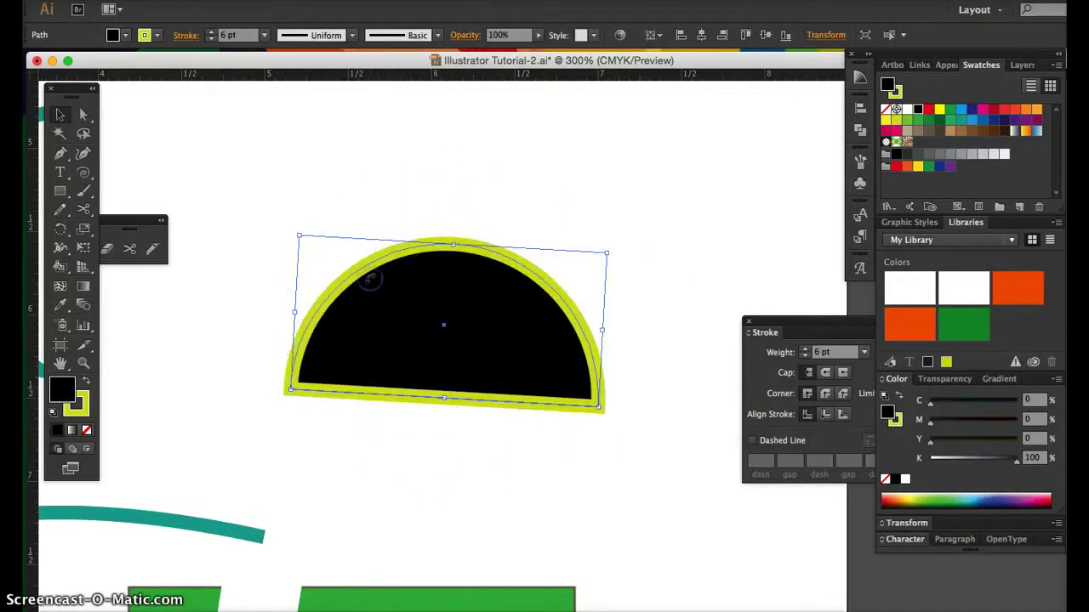
Undo the semicircle's move and all of its freehand rotations
{"action": "key", "text": "super+z"}
{"action": "key", "text": "super+z"}
{"action": "key", "text": "super+z"}
{"action": "key", "text": "super+z"}
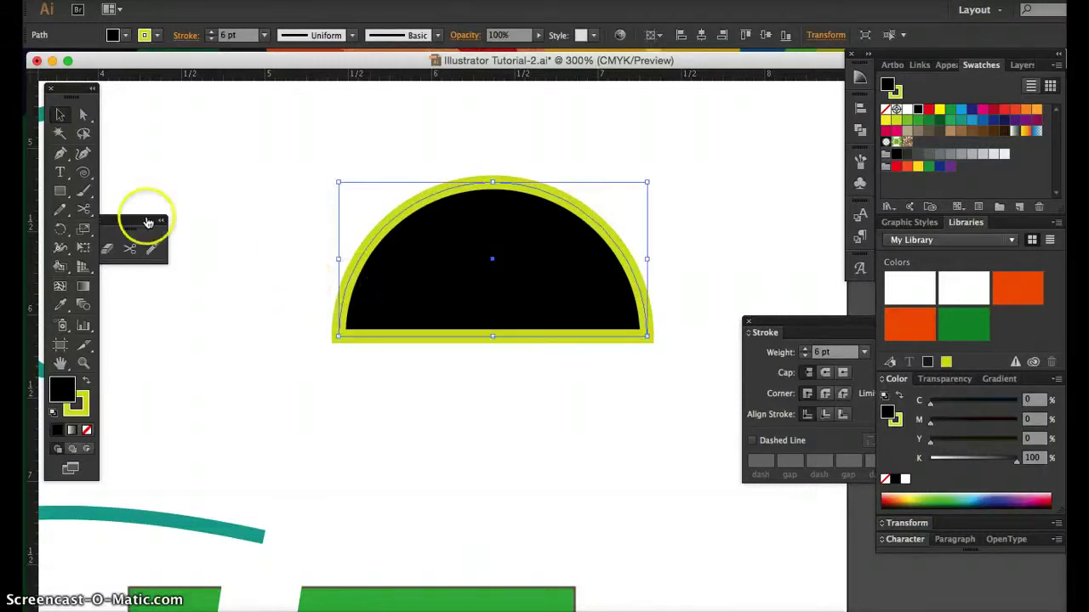
Rotate the selected black semicircle by exactly 180 degrees so its flat side faces up
{"action": "left_click", "coordinate": [60, 230]}
{"action": "double_click", "coordinate": [61, 230]}
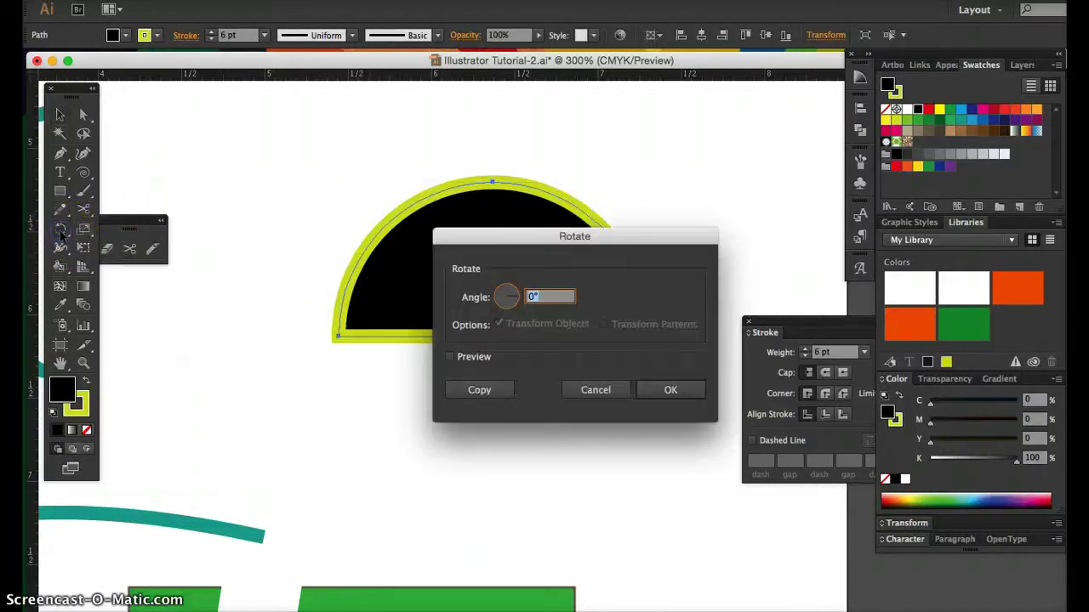
{"action": "left_click_drag", "start_coordinate": [489, 236], "coordinate": [748, 144]}
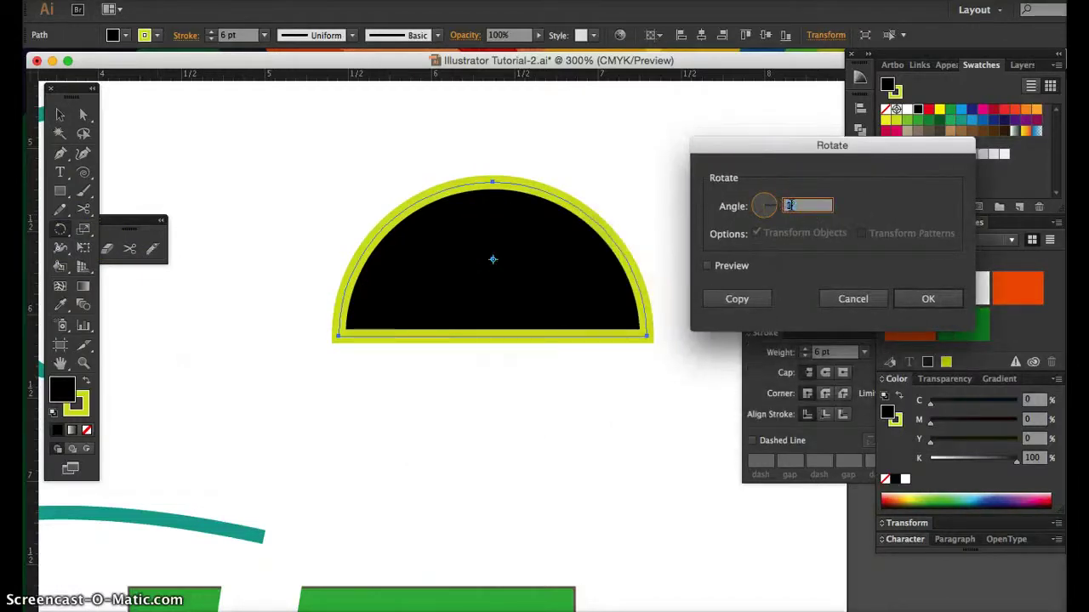
{"action": "type", "text": "180"}
{"action": "key", "text": "Return"}
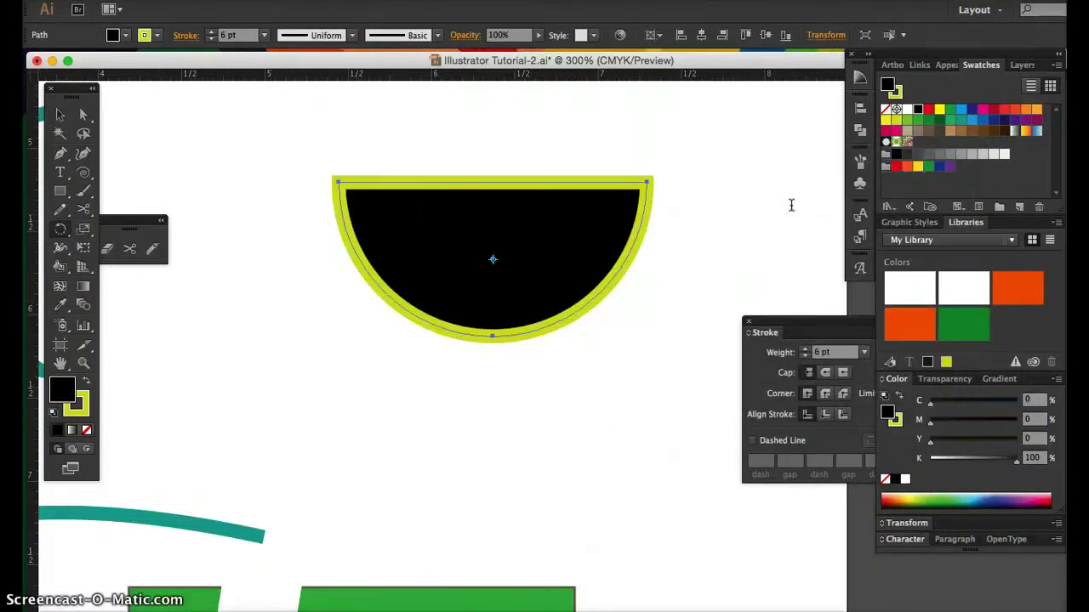
Switch to the Reflect tool and reflect the semicircle across the horizontal axis at 0°
{"action": "left_click", "coordinate": [62, 231]}
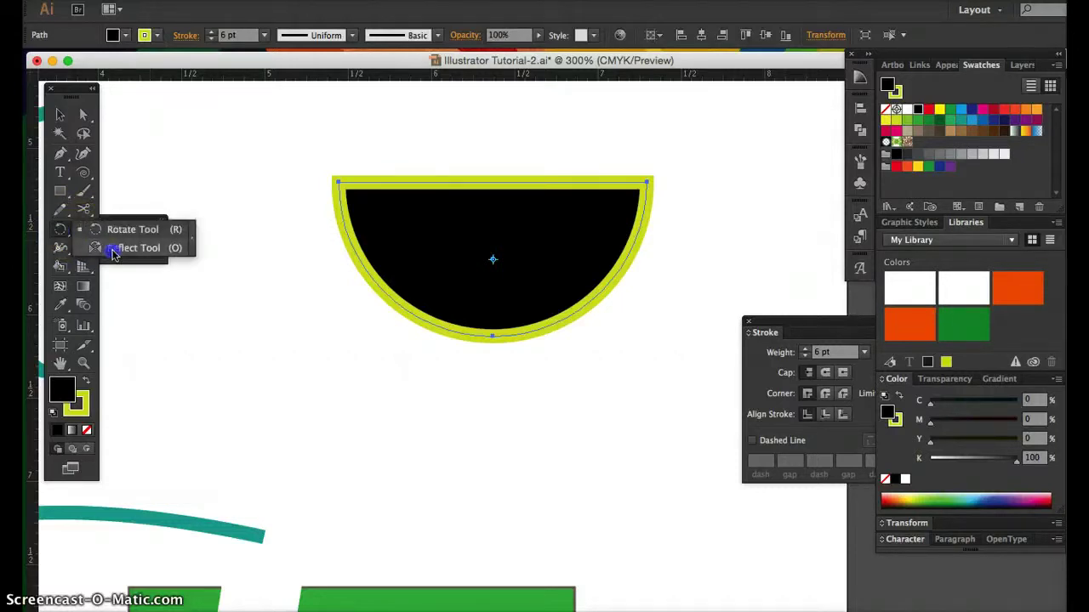
{"action": "double_click", "coordinate": [61, 230]}
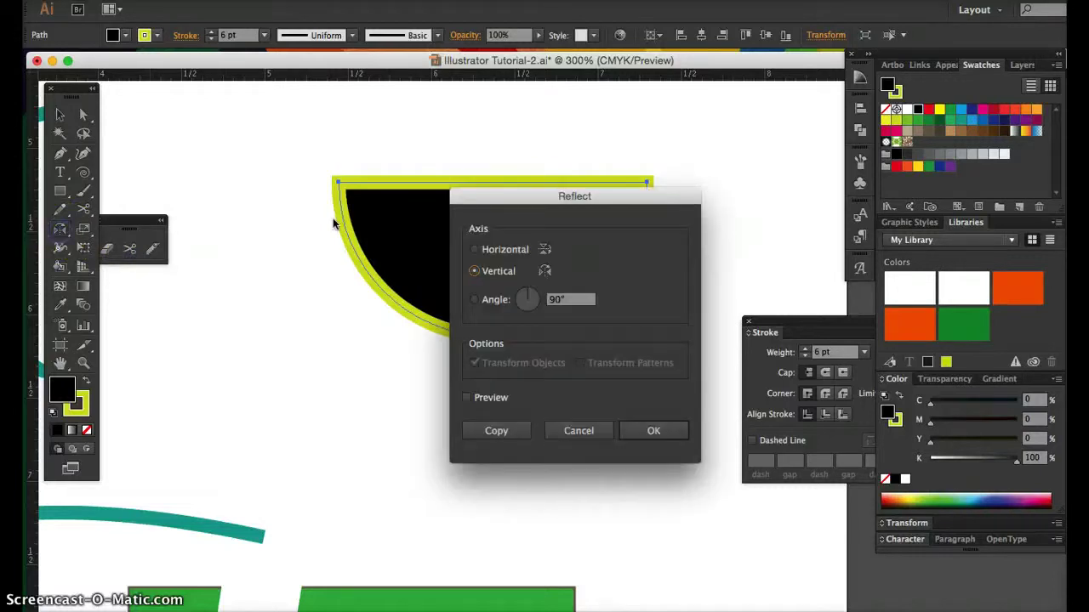
{"action": "left_click_drag", "start_coordinate": [707, 181], "coordinate": [739, 117]}
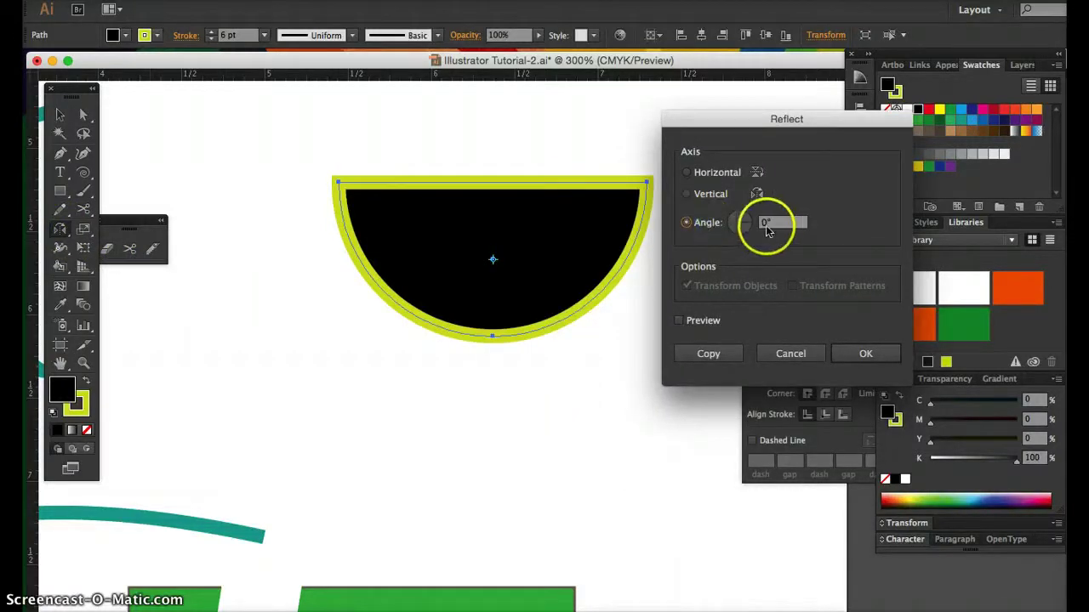
{"action": "left_click", "coordinate": [863, 353]}
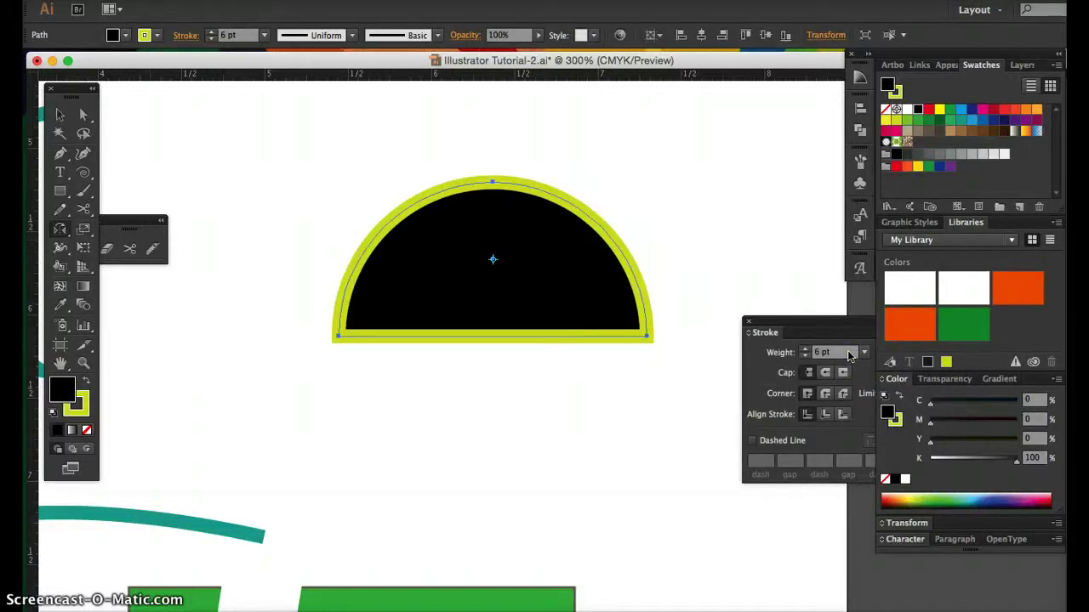
Reflect the semicircle across the vertical axis
{"action": "scroll", "coordinate": [634, 335], "scroll_direction": "up", "scroll_amount": 3}
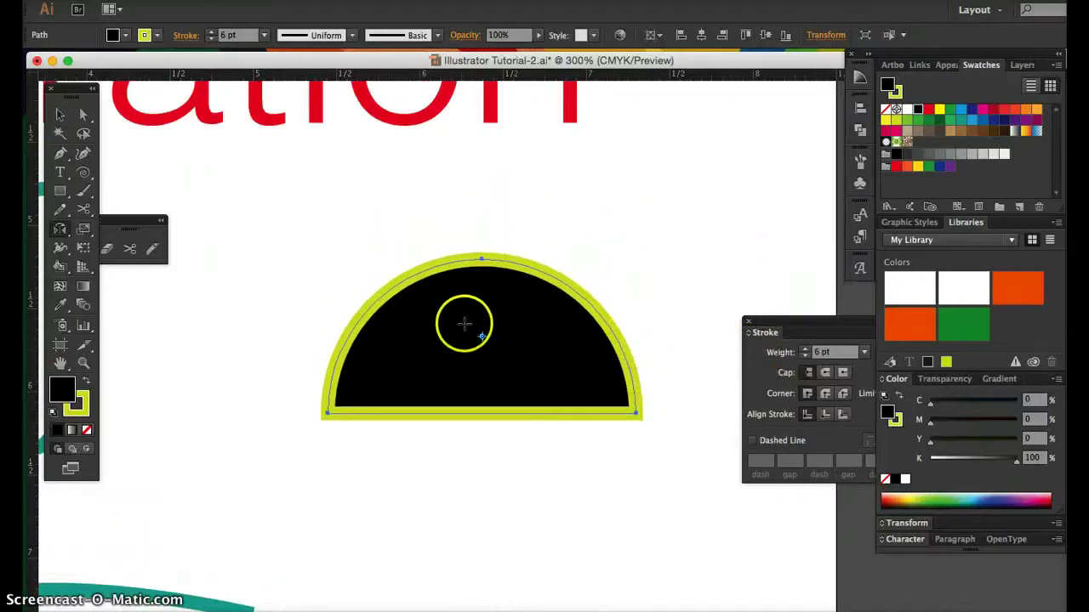
{"action": "double_click", "coordinate": [62, 229]}
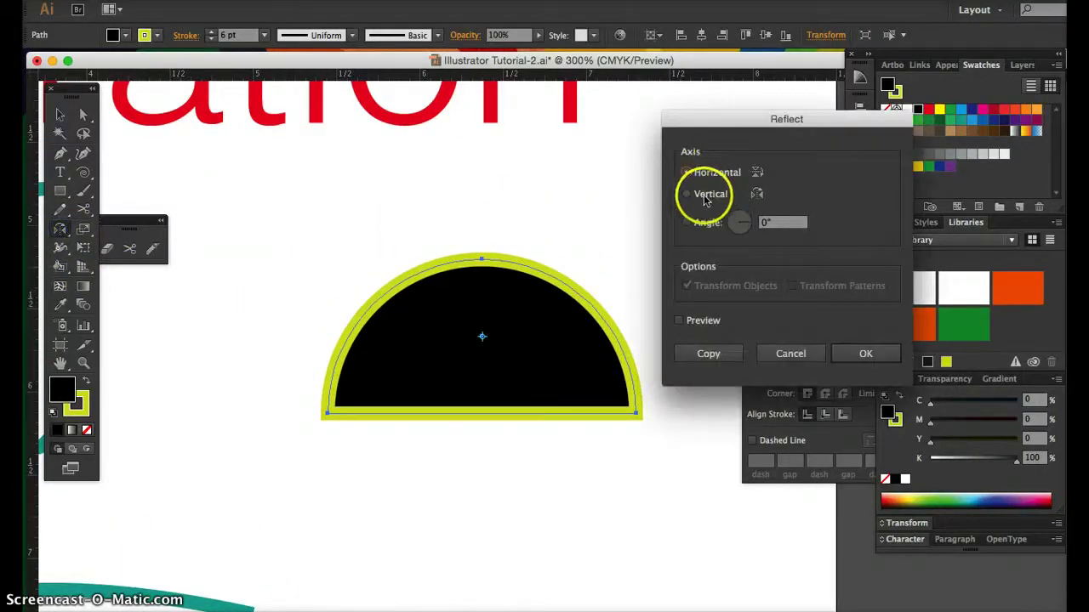
{"action": "left_click", "coordinate": [857, 353]}
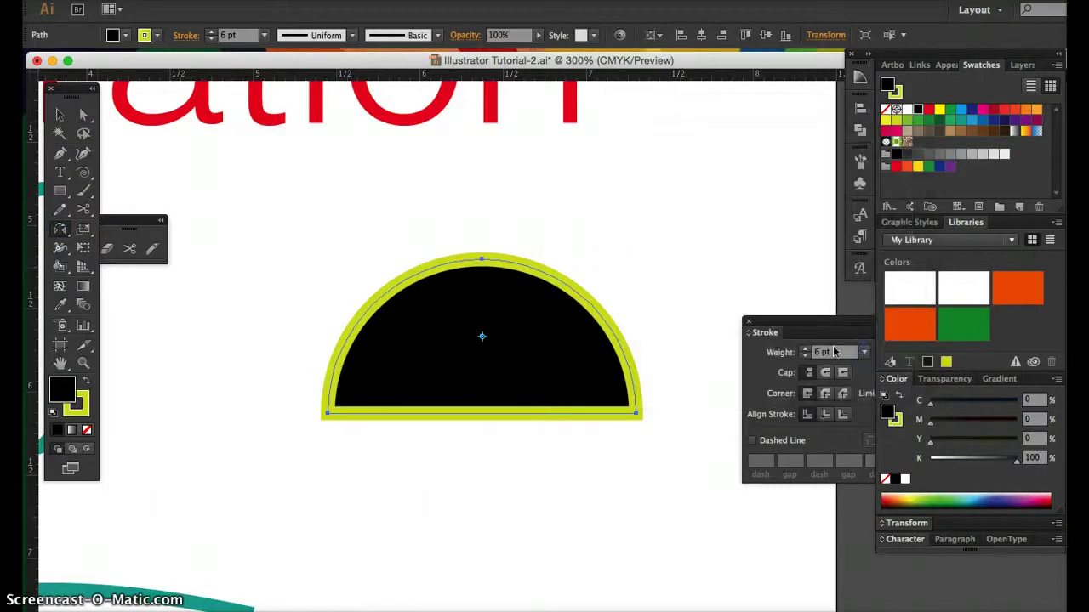
Reflect the semicircle across the horizontal axis so its flat side faces up again
{"action": "double_click", "coordinate": [62, 229]}
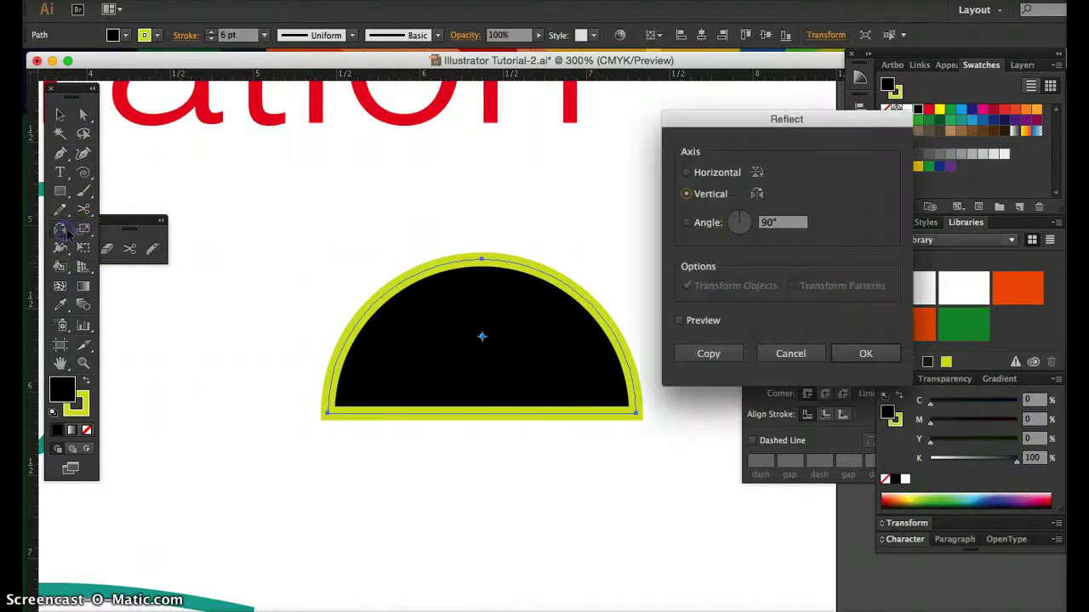
{"action": "left_click", "coordinate": [686, 172]}
{"action": "left_click", "coordinate": [855, 356]}
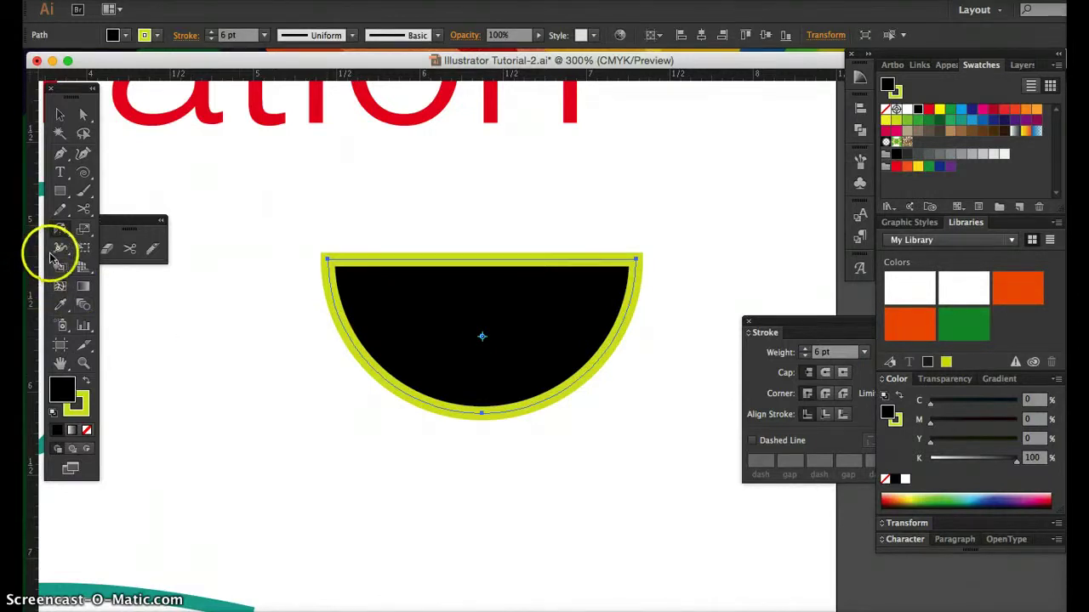
Try scaling the semicircle freehand from its upper corner with the Scale tool, and undo the change
{"action": "left_click", "coordinate": [79, 230]}
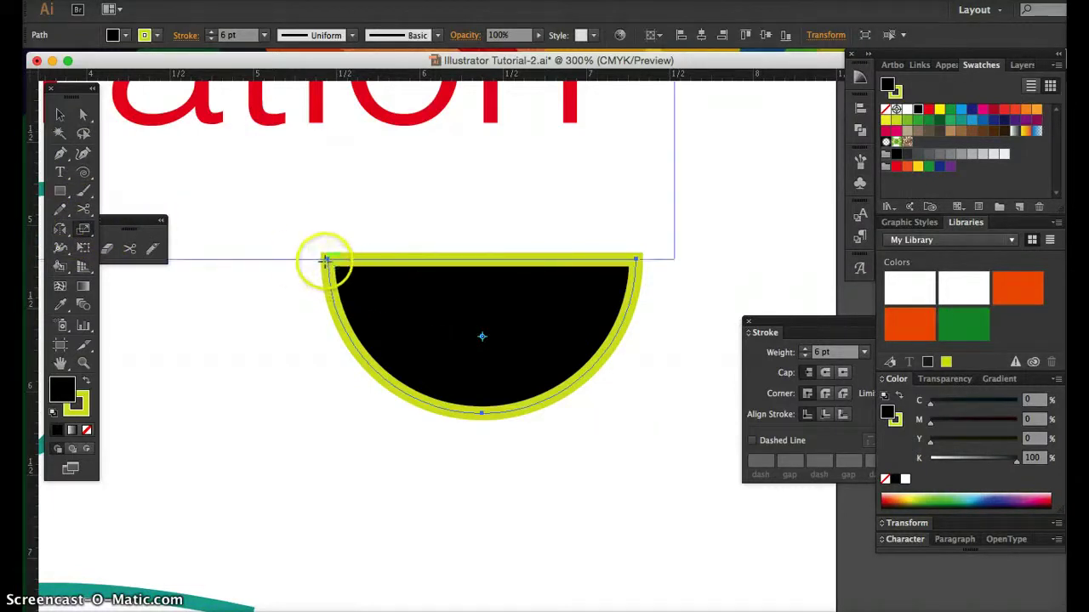
{"action": "left_click_drag", "start_coordinate": [326, 260], "coordinate": [253, 323]}
{"action": "key", "text": "super+z"}
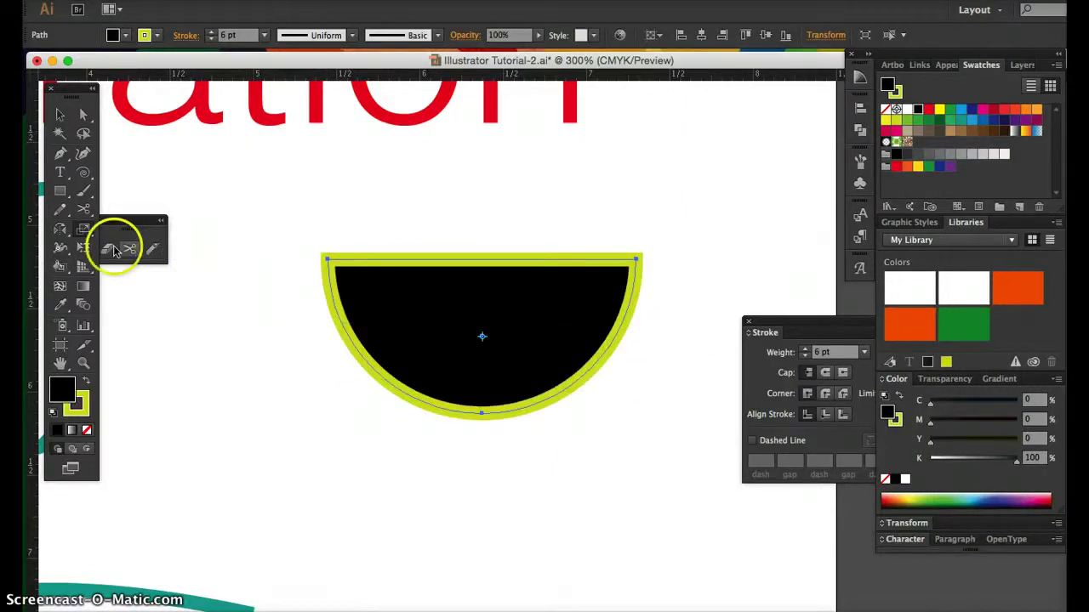
Scale the semicircle uniformly to 50% with Scale Rectangle Corners and Scale Strokes & Effects enabled
{"action": "double_click", "coordinate": [82, 230]}
{"action": "left_click_drag", "start_coordinate": [519, 165], "coordinate": [734, 105]}
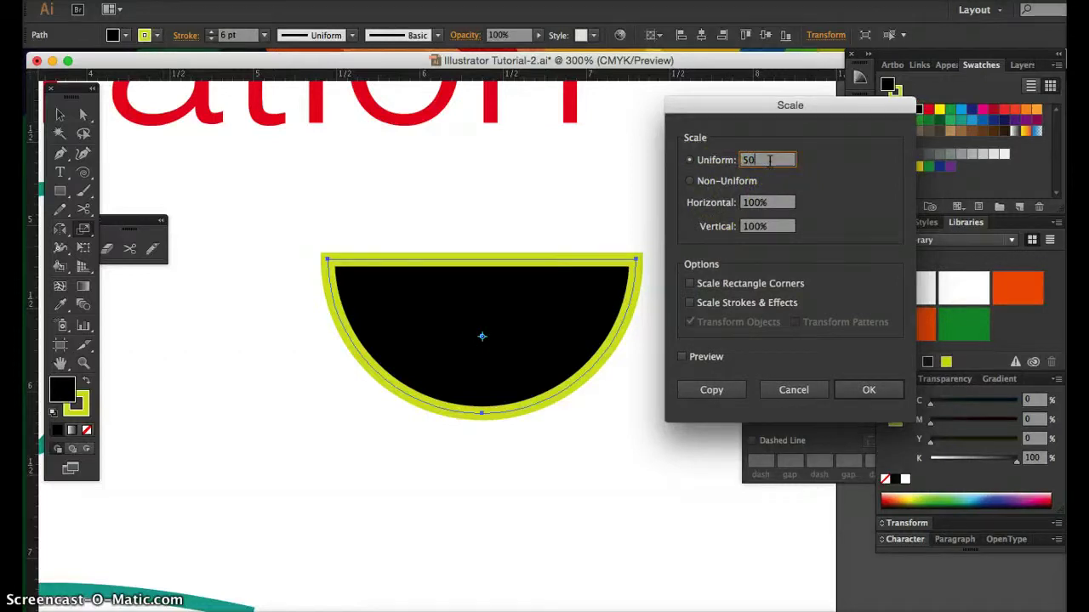
{"action": "left_click", "coordinate": [689, 284]}
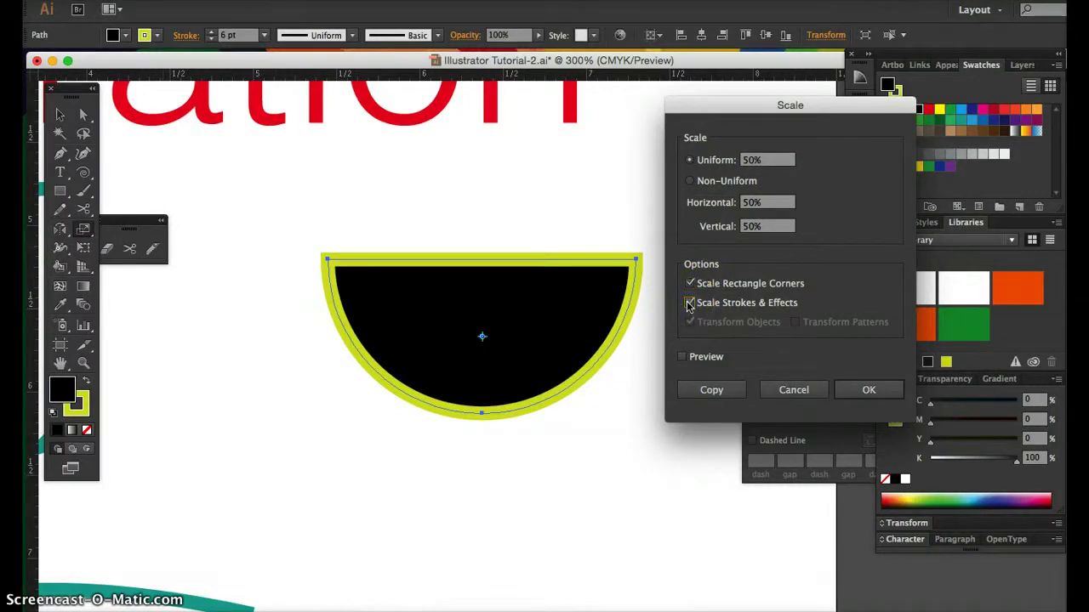
{"action": "left_click", "coordinate": [867, 389]}
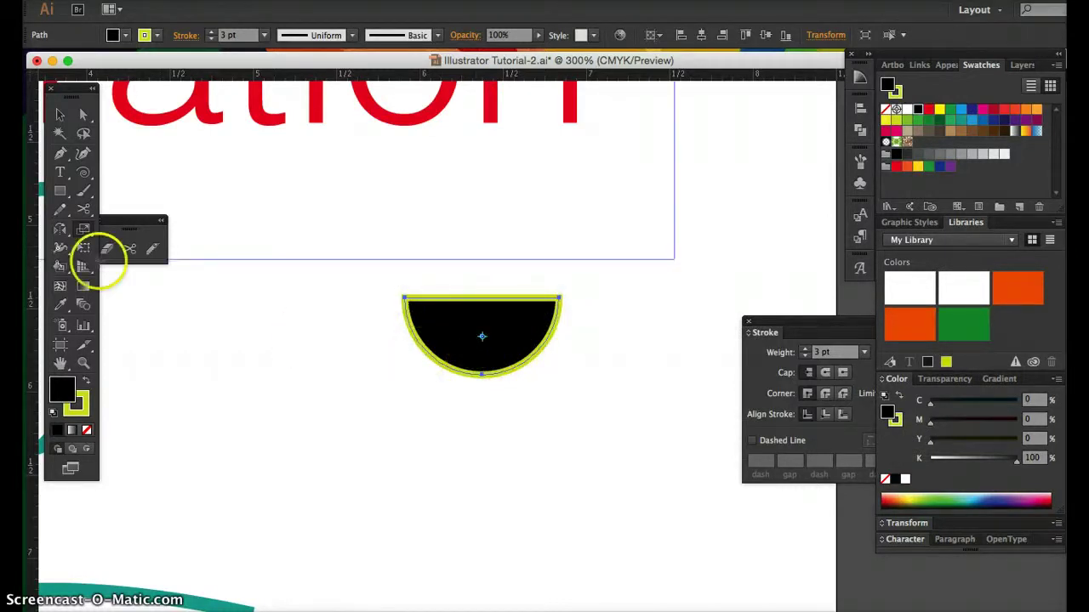
Try slanting the small semicircle with the Shear tool, undoing each attempt
{"action": "left_click", "coordinate": [83, 230]}
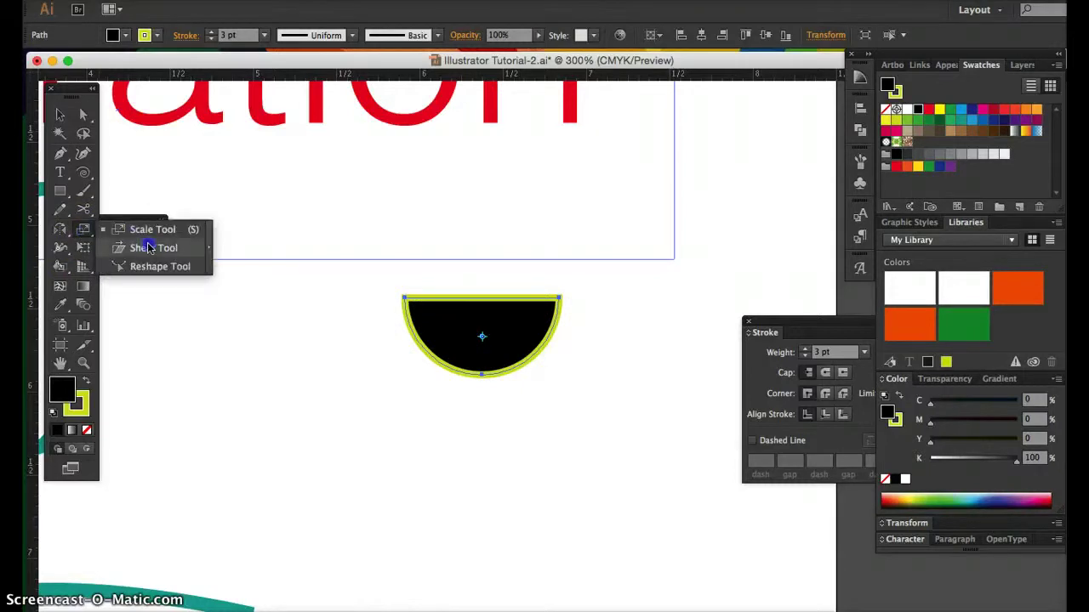
{"action": "left_click", "coordinate": [160, 267]}
{"action": "left_click_drag", "start_coordinate": [405, 299], "coordinate": [361, 304]}
{"action": "key", "text": "super+z"}
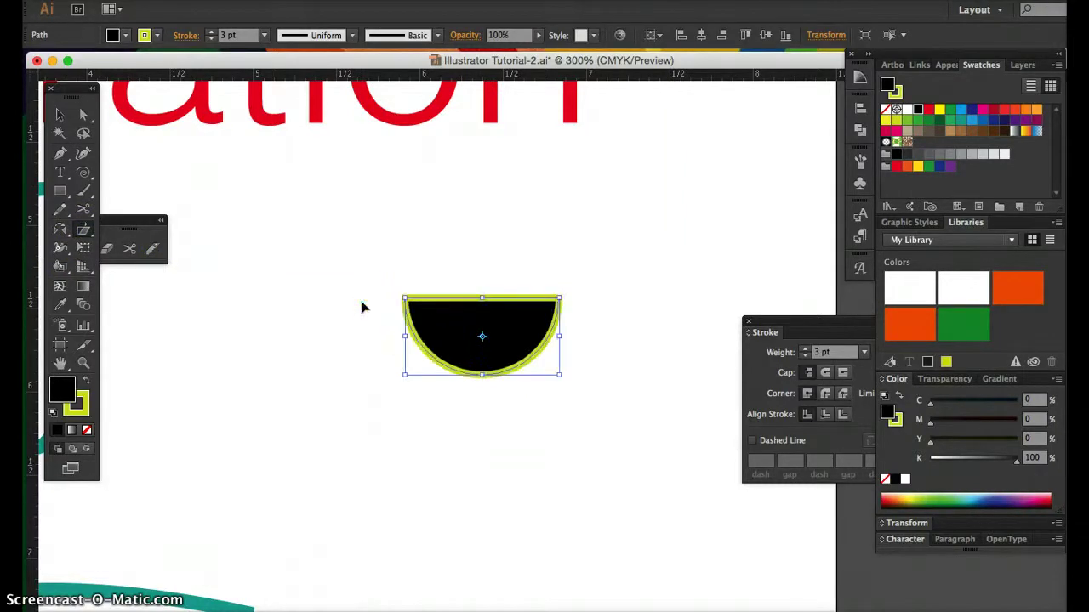
{"action": "left_click_drag", "start_coordinate": [406, 298], "coordinate": [467, 289]}
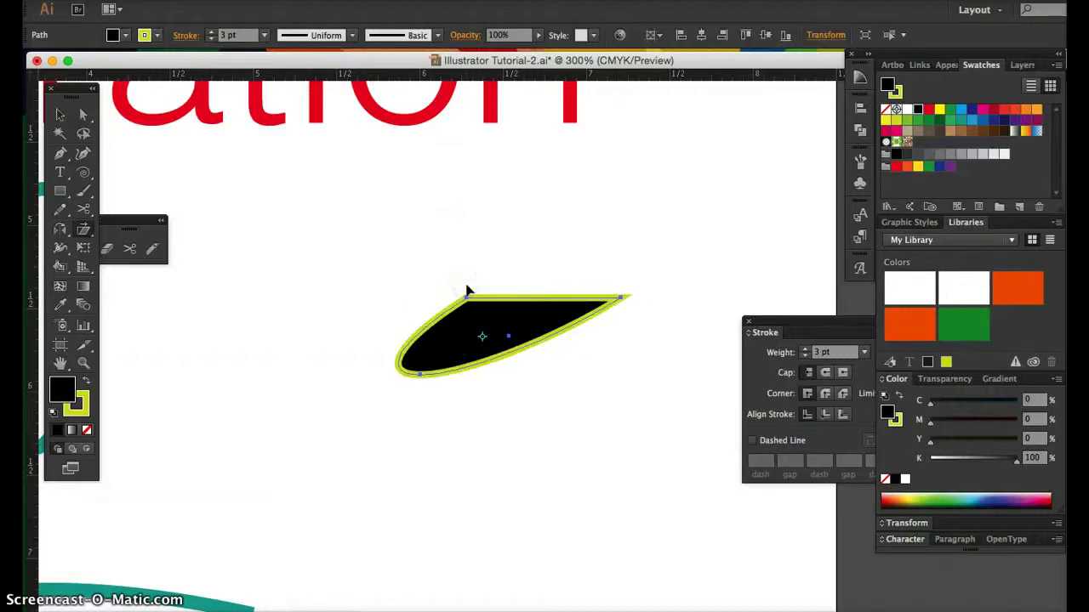
{"action": "key", "text": "super+z"}
Enlarge the semicircle up and to the left with the Free Transform tool and move it slightly straight down
{"action": "left_click", "coordinate": [85, 230]}
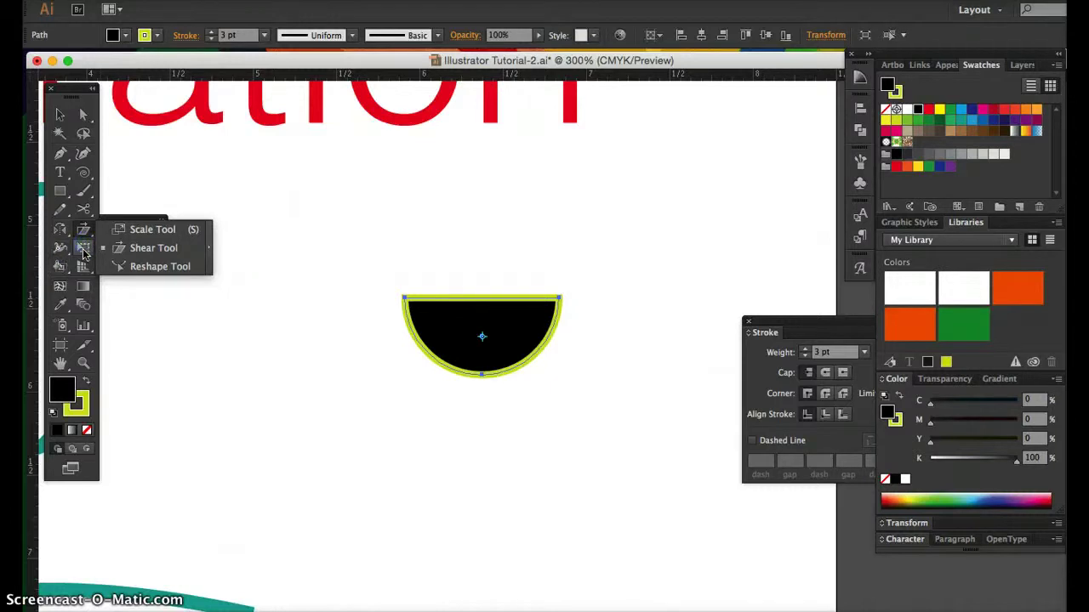
{"action": "left_click", "coordinate": [84, 252]}
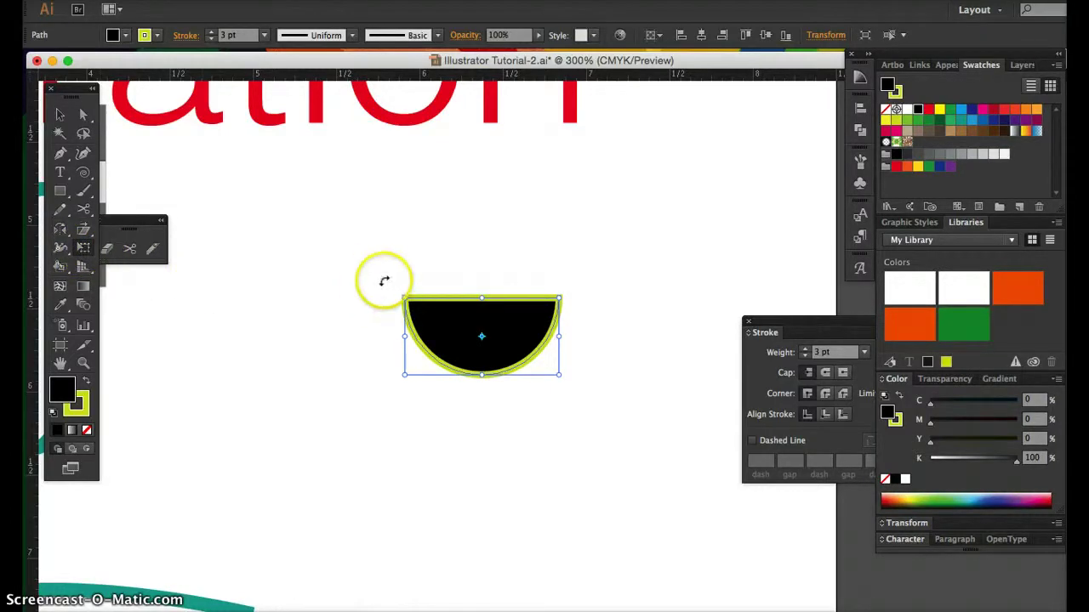
{"action": "left_click_drag", "start_coordinate": [404, 298], "coordinate": [262, 245]}
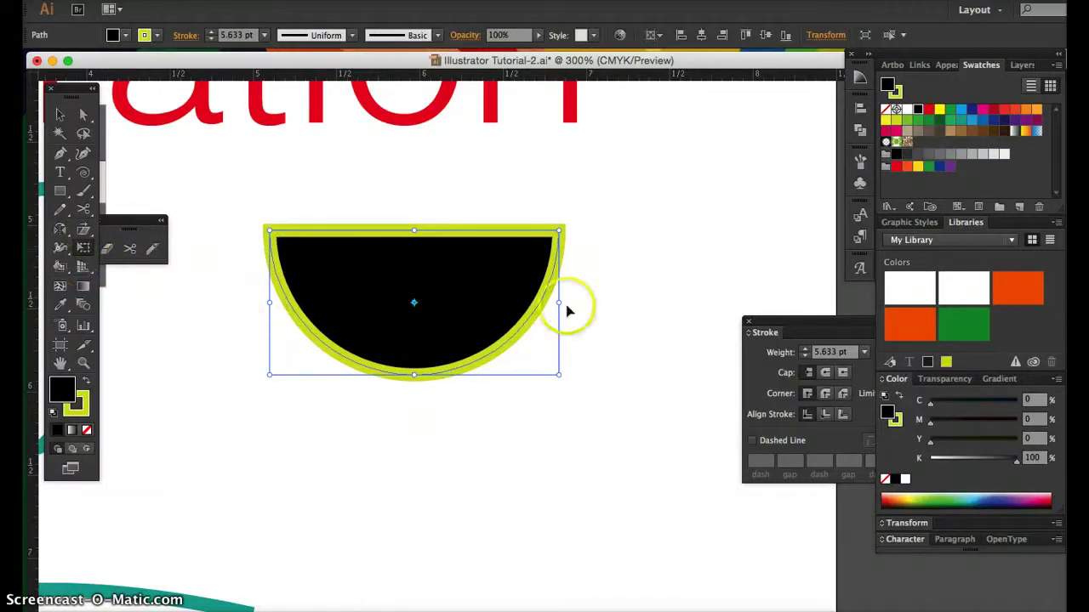
{"action": "left_click_drag", "start_coordinate": [415, 242], "coordinate": [415, 265]}
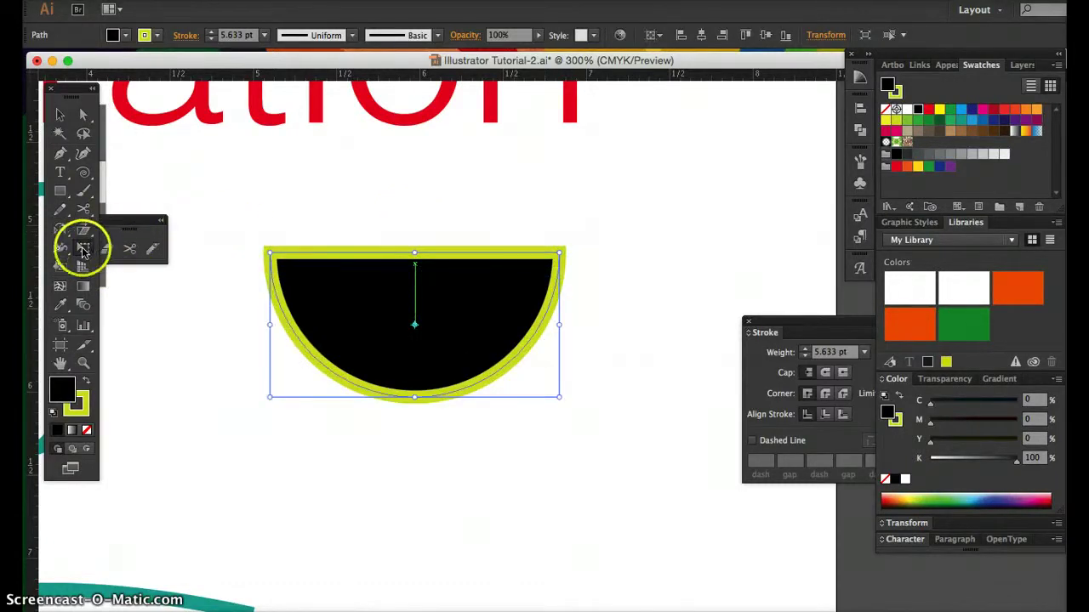
Try stretching the semicircle by its upper-right bounding-box corner with the Selection tool, and undo the resize
{"action": "left_click", "coordinate": [59, 115]}
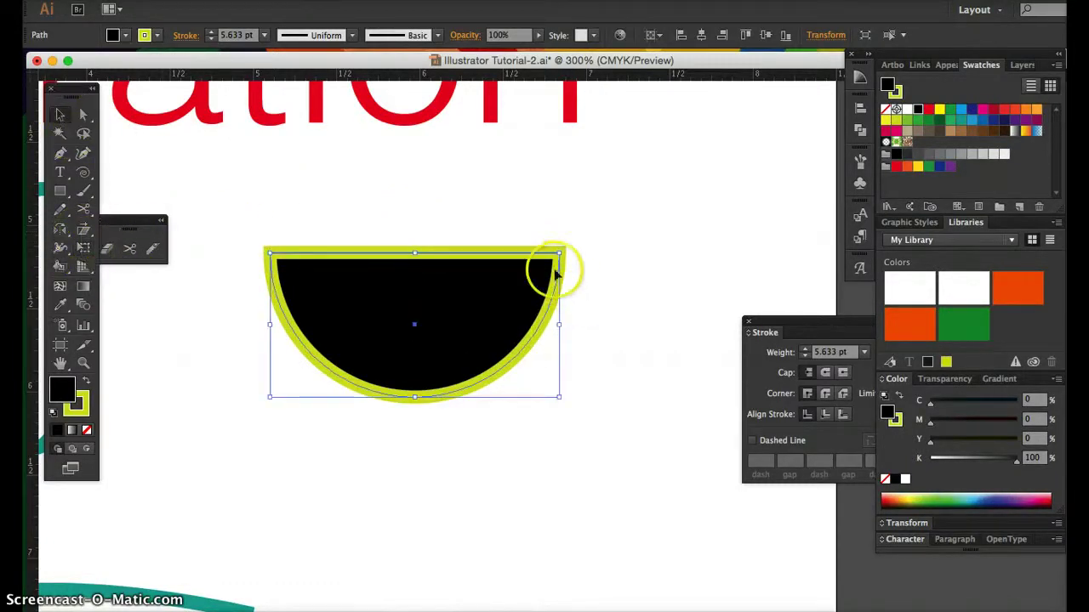
{"action": "left_click_drag", "start_coordinate": [558, 252], "coordinate": [588, 212]}
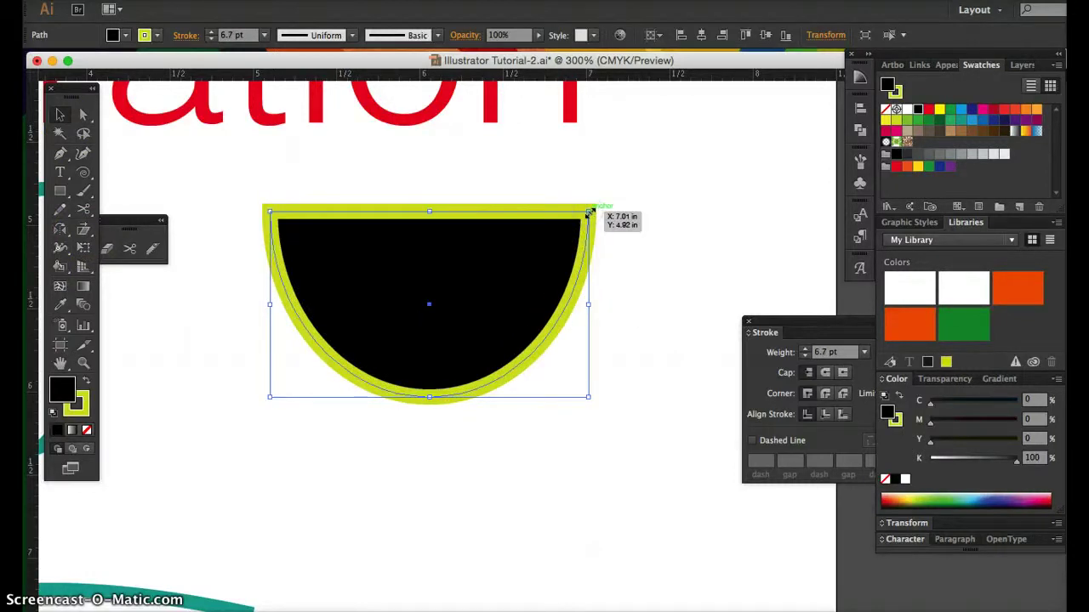
{"action": "key", "text": "super+z"}
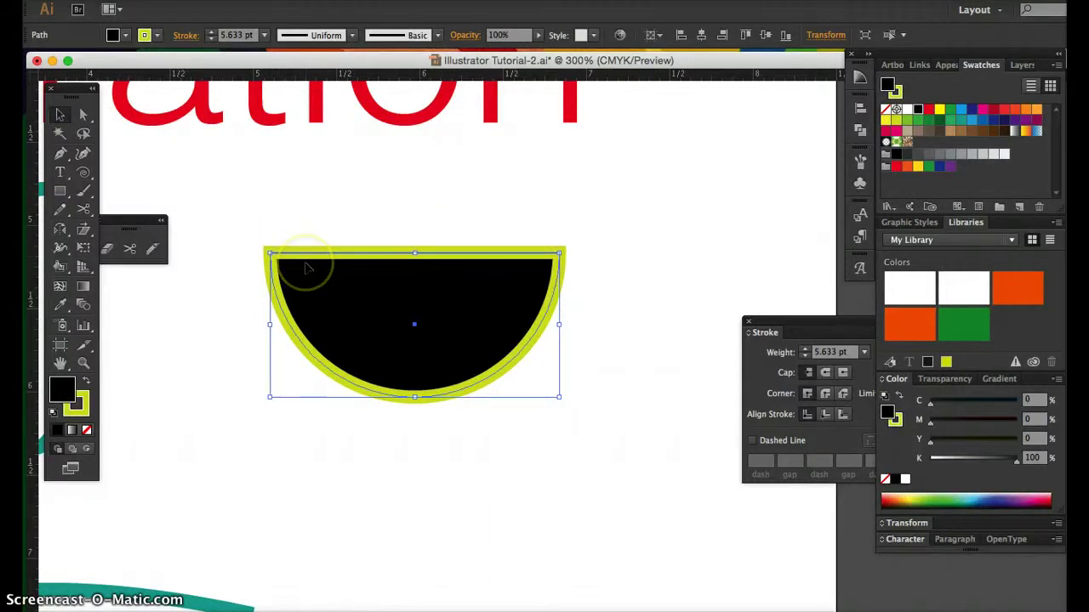
Delete the semicircle and draw a pie graph with the data values 45 and 55 in the cleared space
{"action": "key", "text": "super+minus"}
{"action": "key", "text": "Delete"}
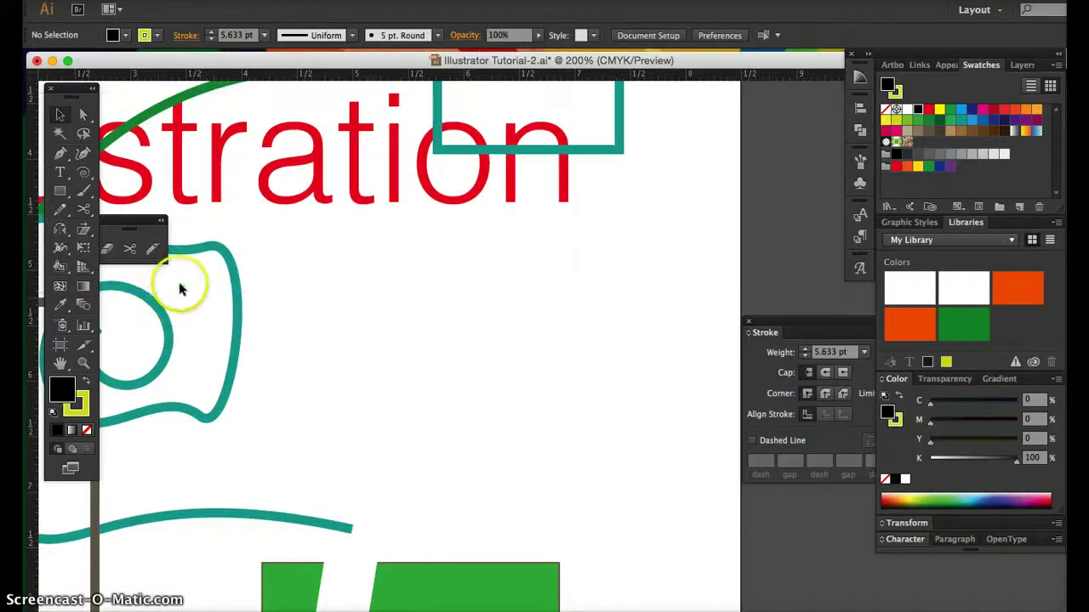
{"action": "left_click", "coordinate": [85, 327]}
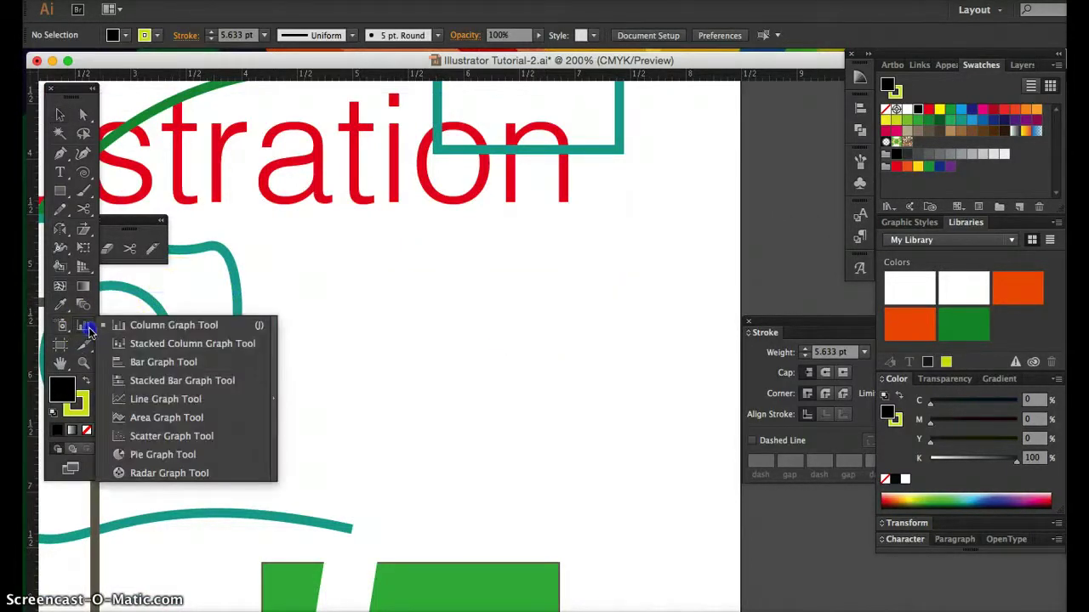
{"action": "left_click", "coordinate": [147, 456]}
{"action": "left_click_drag", "start_coordinate": [360, 299], "coordinate": [648, 487]}
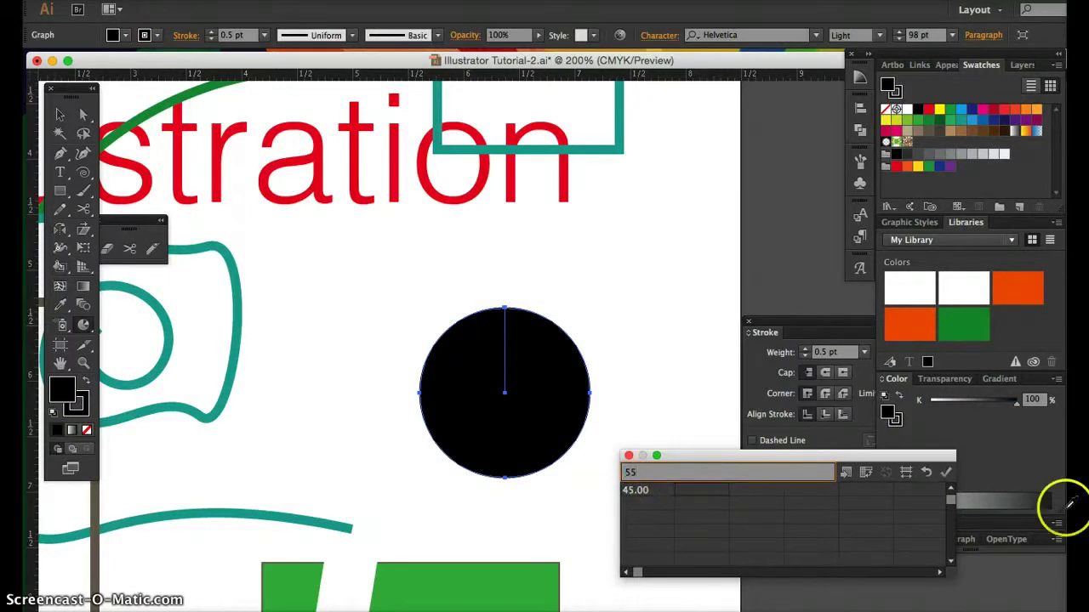
{"action": "left_click", "coordinate": [946, 472]}
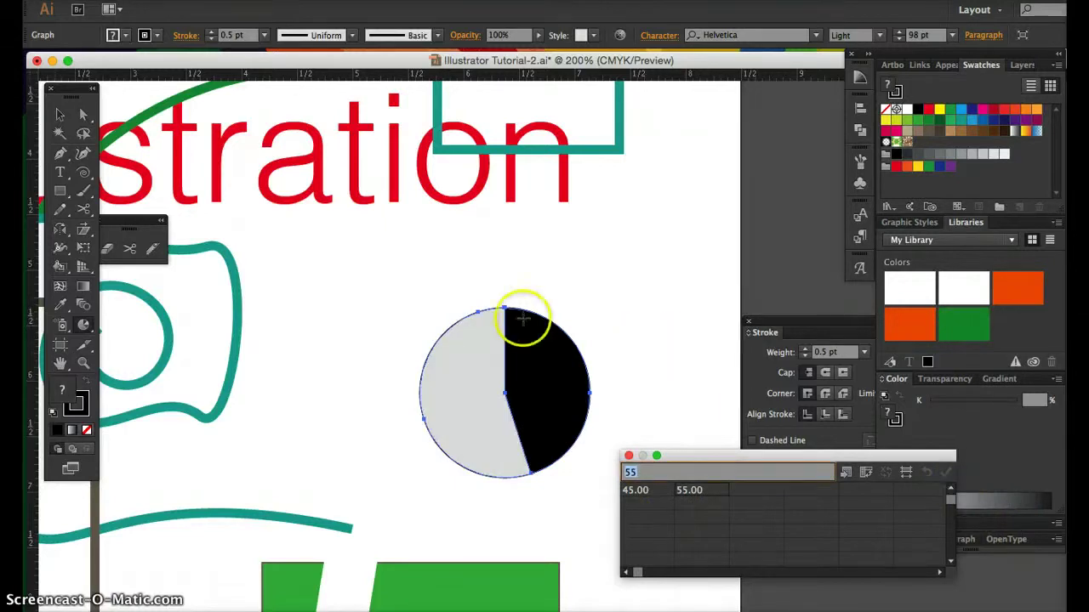
Select the pie graph's slices individually and fill the grey one with a brownish-grey swatch and the black one with blue
{"action": "left_click", "coordinate": [58, 114]}
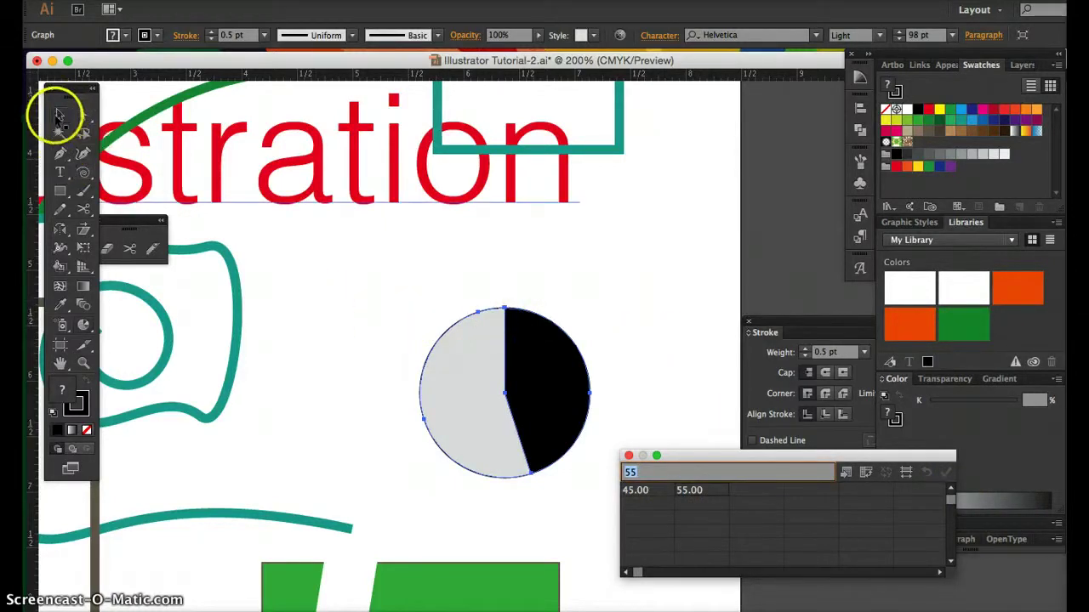
{"action": "left_click", "coordinate": [325, 291]}
{"action": "left_click", "coordinate": [481, 389]}
{"action": "left_click", "coordinate": [920, 133]}
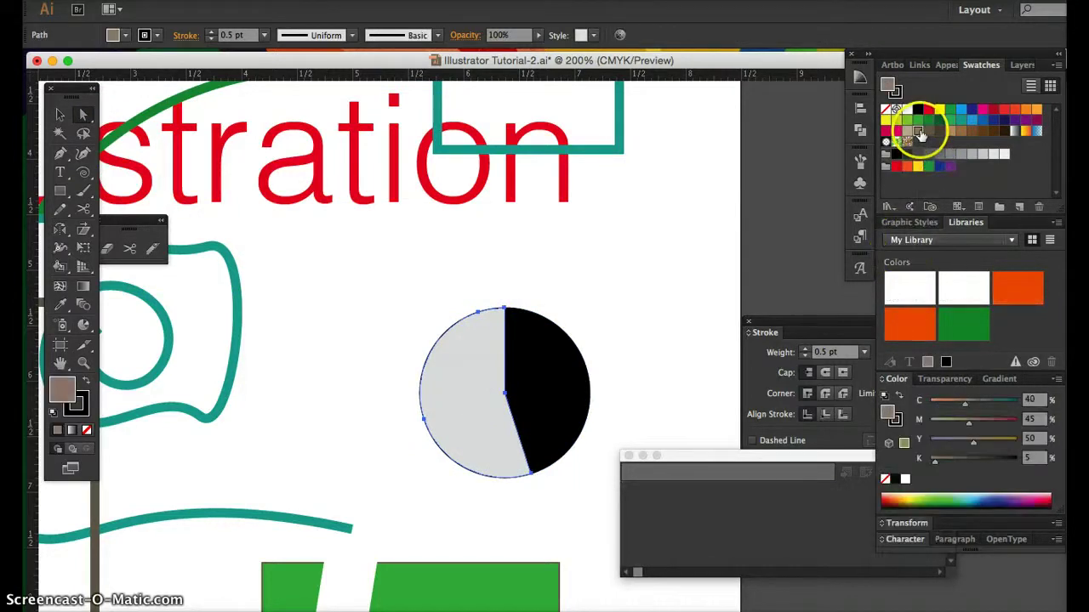
{"action": "left_click", "coordinate": [556, 377]}
{"action": "left_click", "coordinate": [959, 112]}
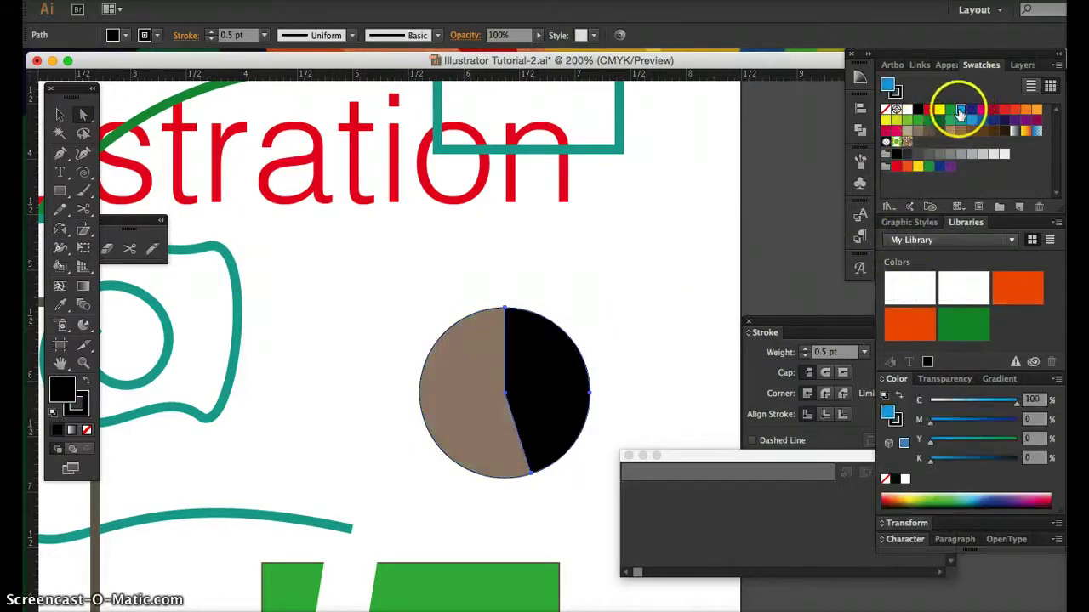
{"action": "left_click", "coordinate": [60, 114]}
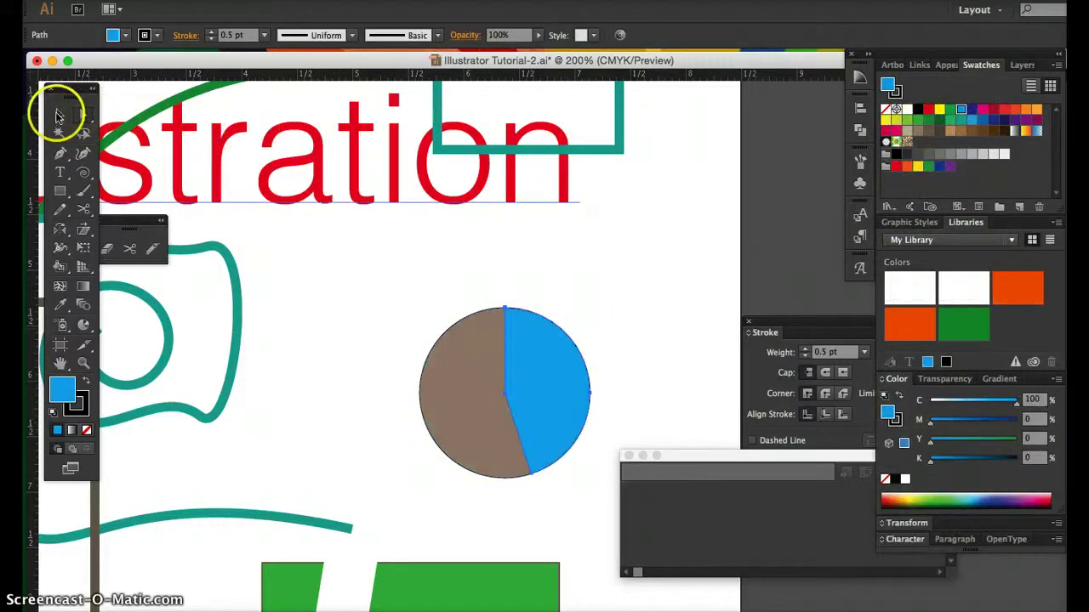
Deselect the blue slice, select the whole pie graph, and close its graph data window
{"action": "left_click", "coordinate": [563, 285]}
{"action": "key", "text": "super+minus"}
{"action": "left_click", "coordinate": [524, 355]}
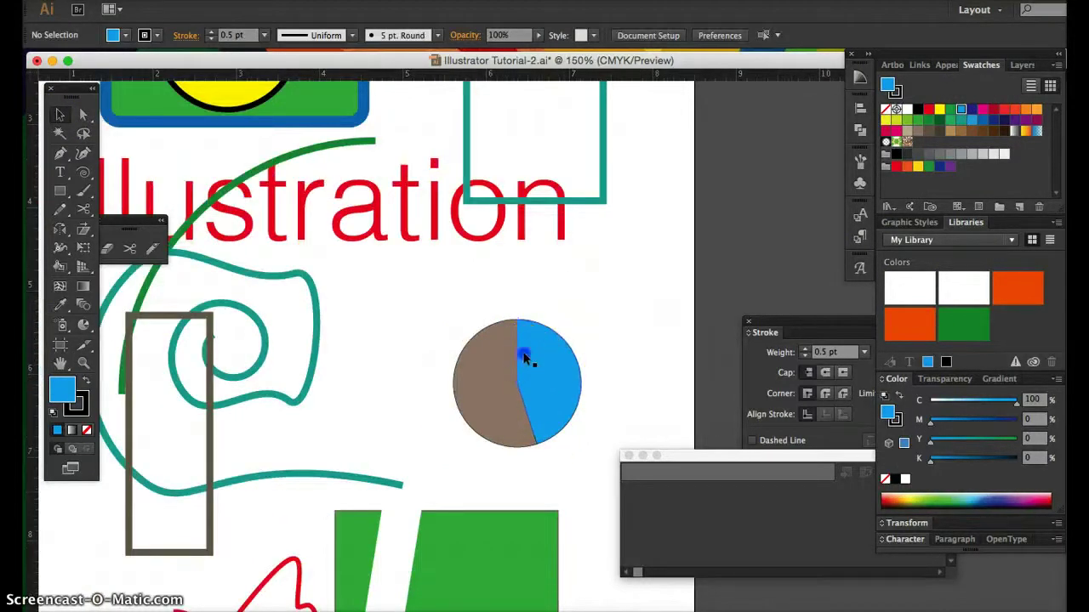
{"action": "left_click", "coordinate": [337, 1]}
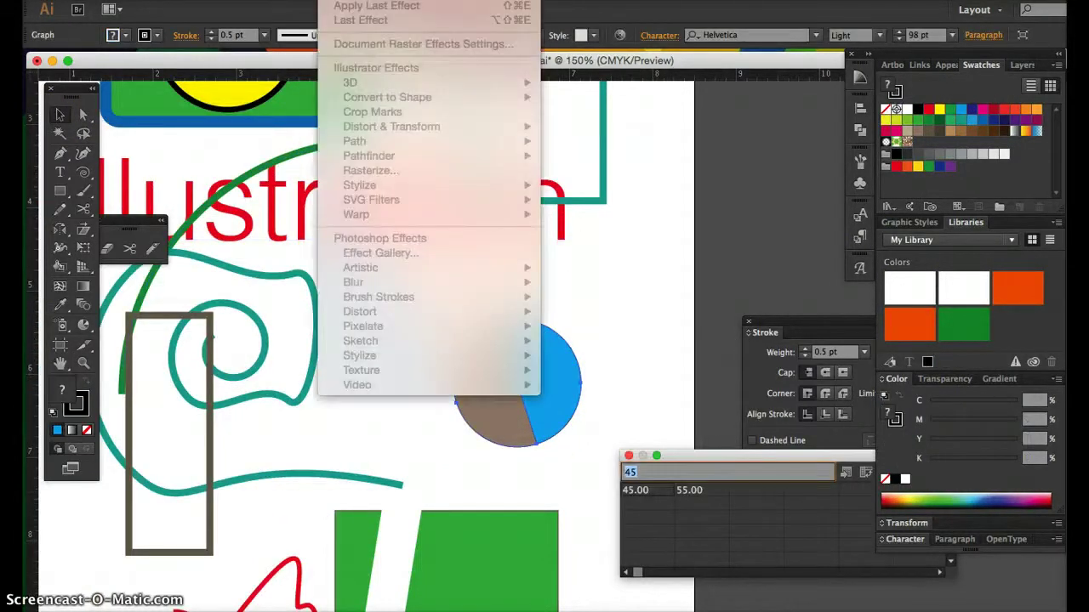
{"action": "left_click_drag", "start_coordinate": [800, 455], "coordinate": [620, 461]}
{"action": "left_click", "coordinate": [429, 456]}
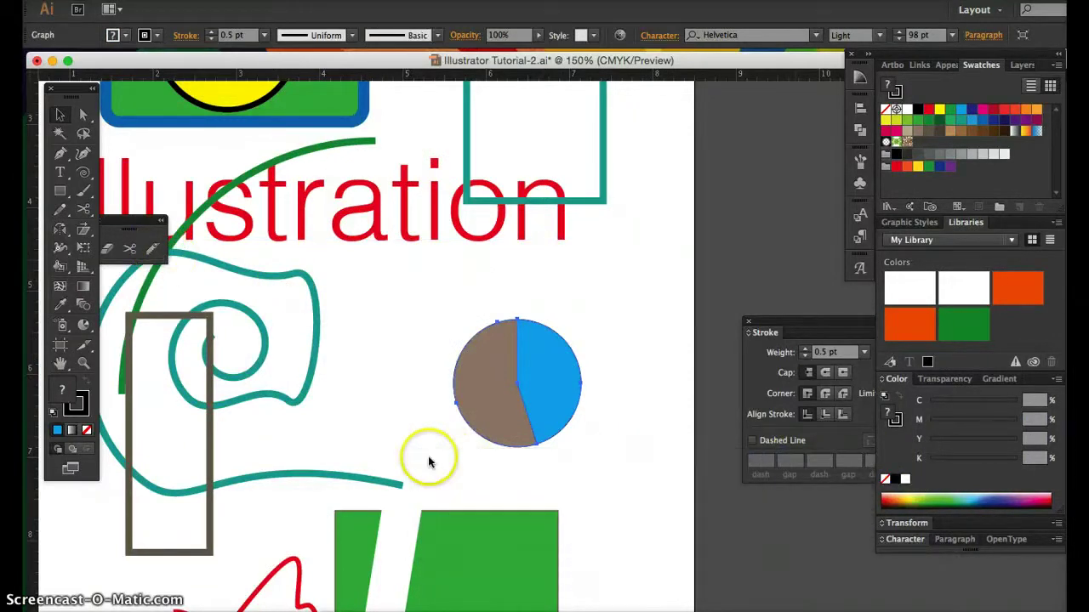
{"action": "left_click", "coordinate": [458, 333]}
{"action": "left_click", "coordinate": [483, 350]}
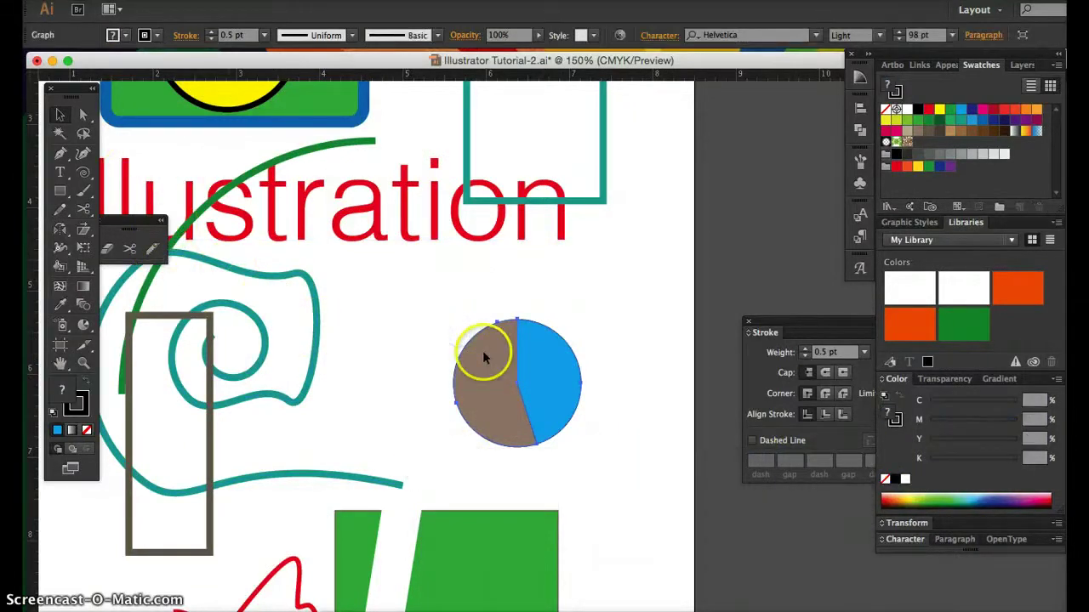
Apply a 3D Extrude & Bevel effect to the pie graph with a custom rotation of 47°, 35° and -11° and a shallow depth
{"action": "left_click", "coordinate": [336, 1]}
{"action": "mouse_move", "coordinate": [349, 82]}
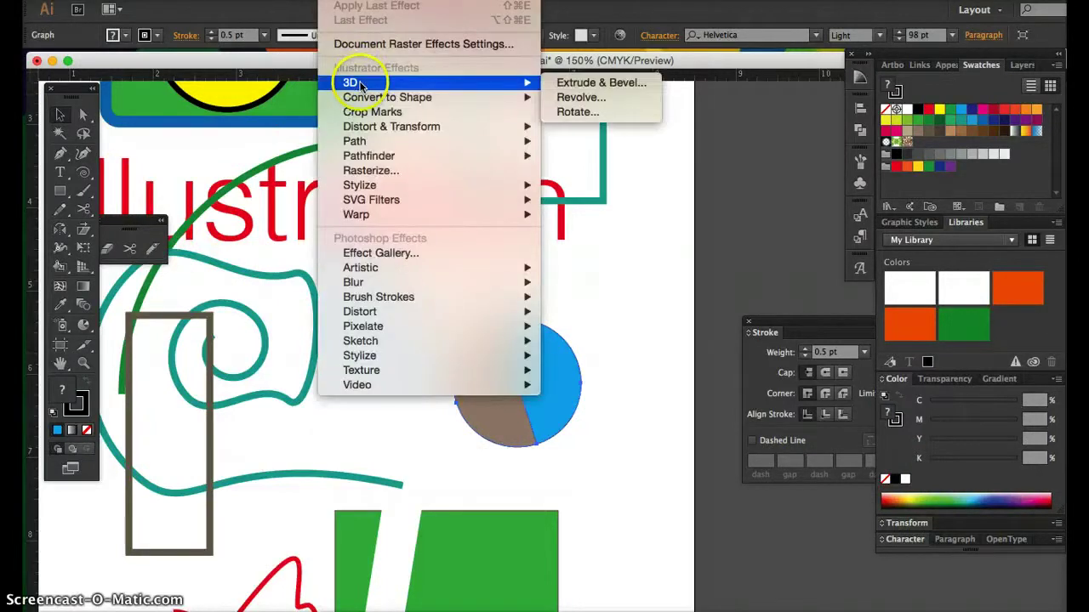
{"action": "left_click", "coordinate": [577, 79]}
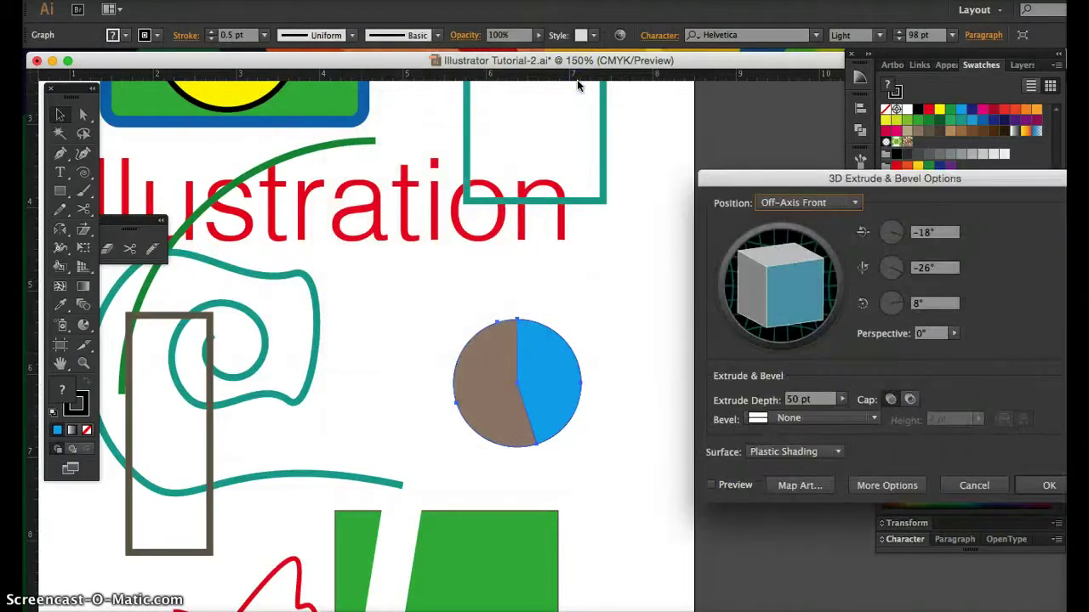
{"action": "left_click_drag", "start_coordinate": [787, 308], "coordinate": [752, 249]}
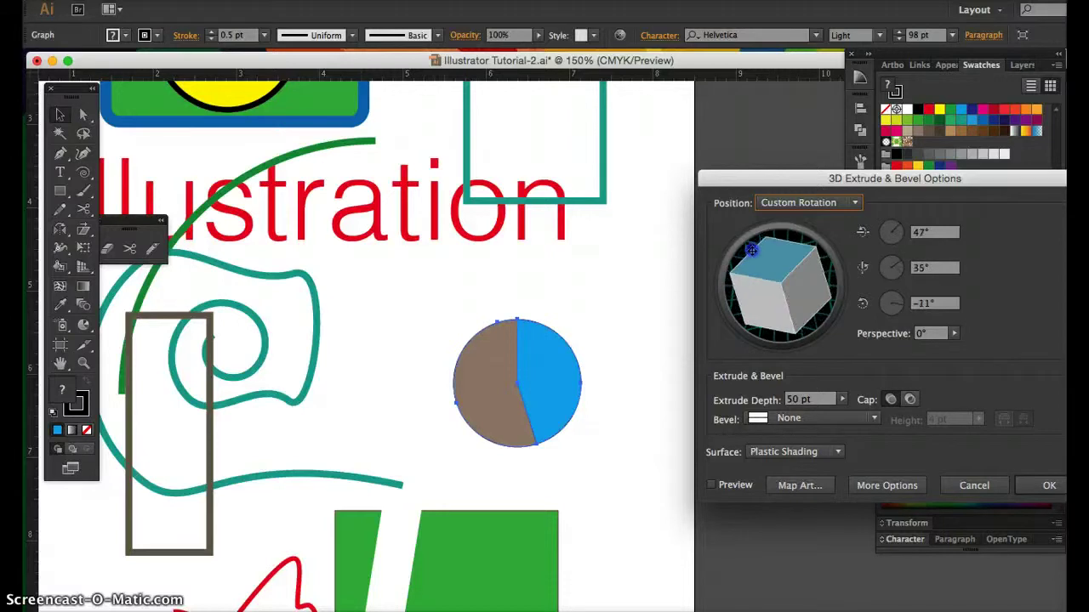
{"action": "left_click", "coordinate": [790, 398]}
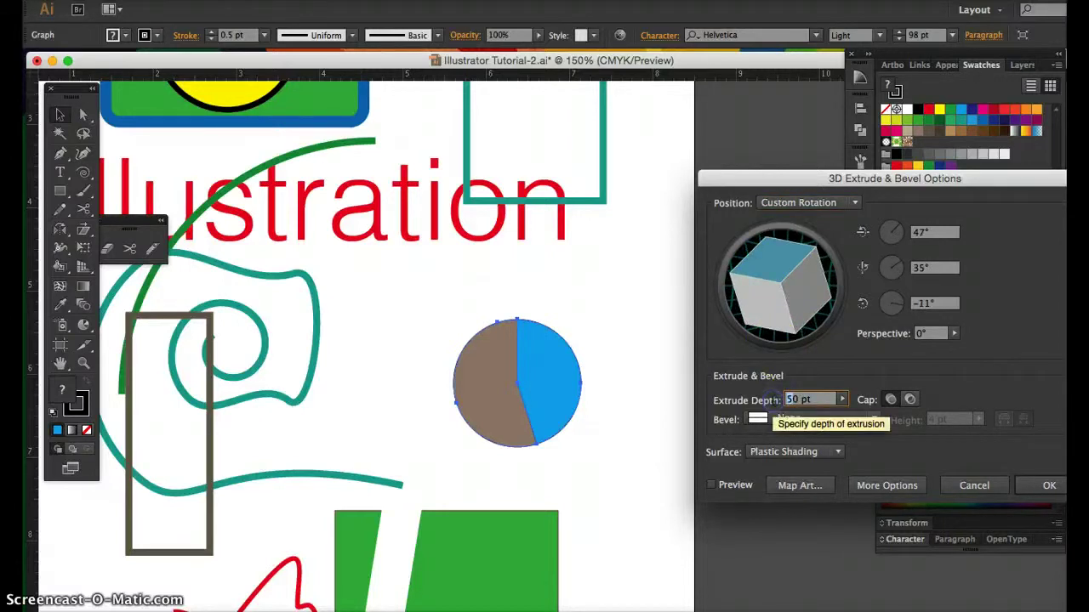
{"action": "left_click", "coordinate": [1046, 486]}
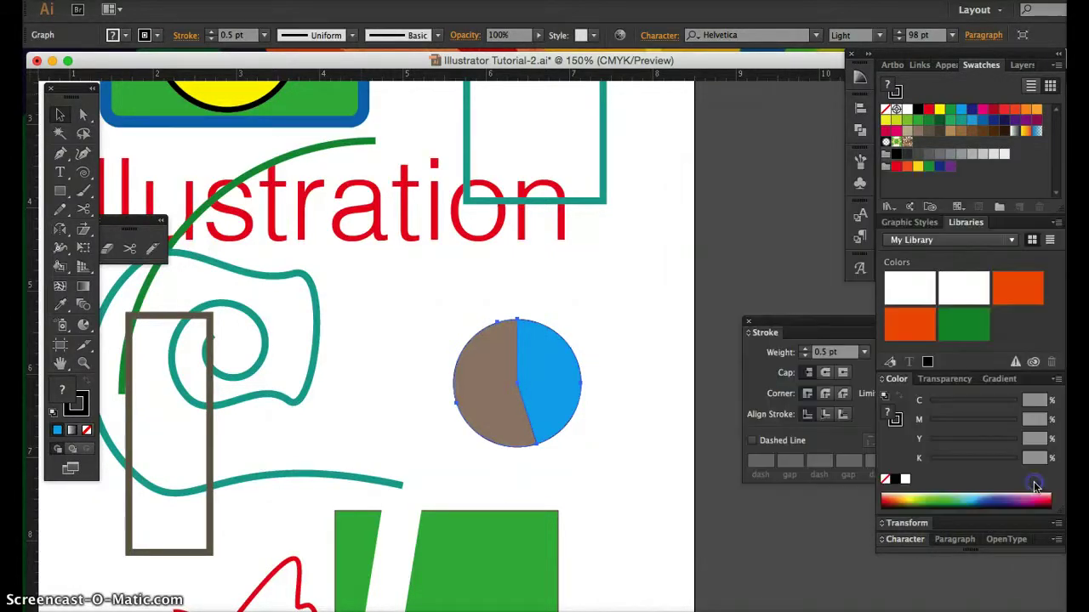
{"action": "left_click", "coordinate": [632, 457]}
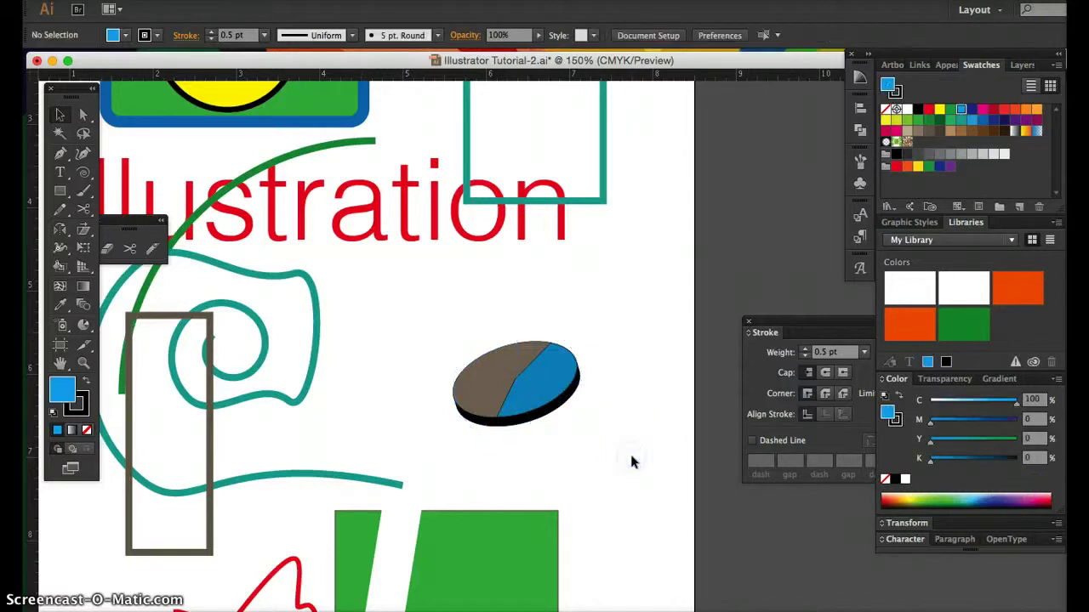
Pick the Column Graph tool and clear space by deleting the green rectangle pieces and the red freehand path
{"action": "key", "text": "super+equal"}
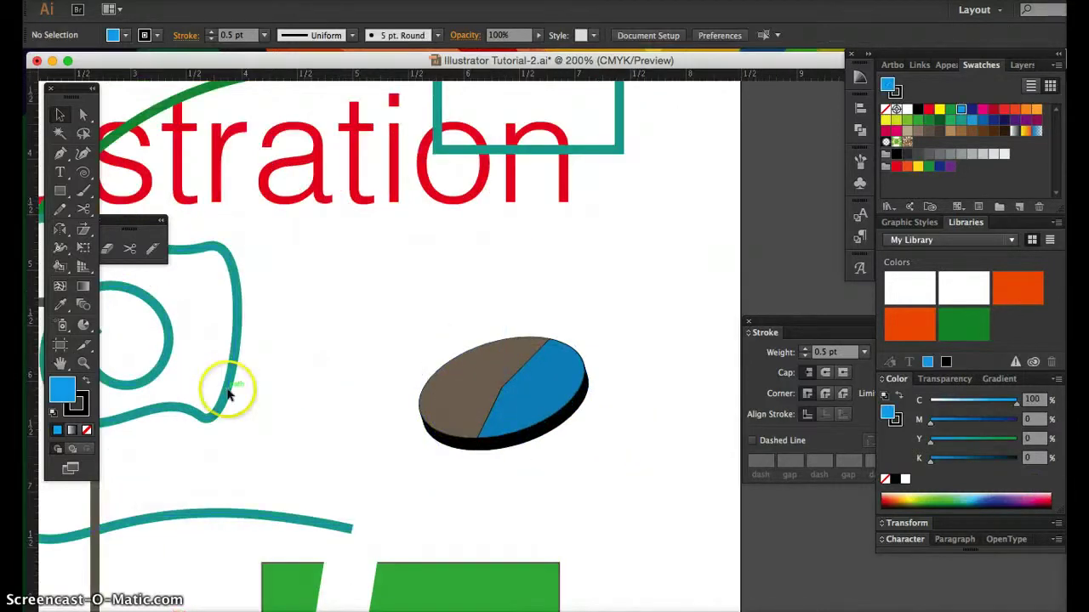
{"action": "left_click", "coordinate": [86, 328]}
{"action": "left_click", "coordinate": [132, 330]}
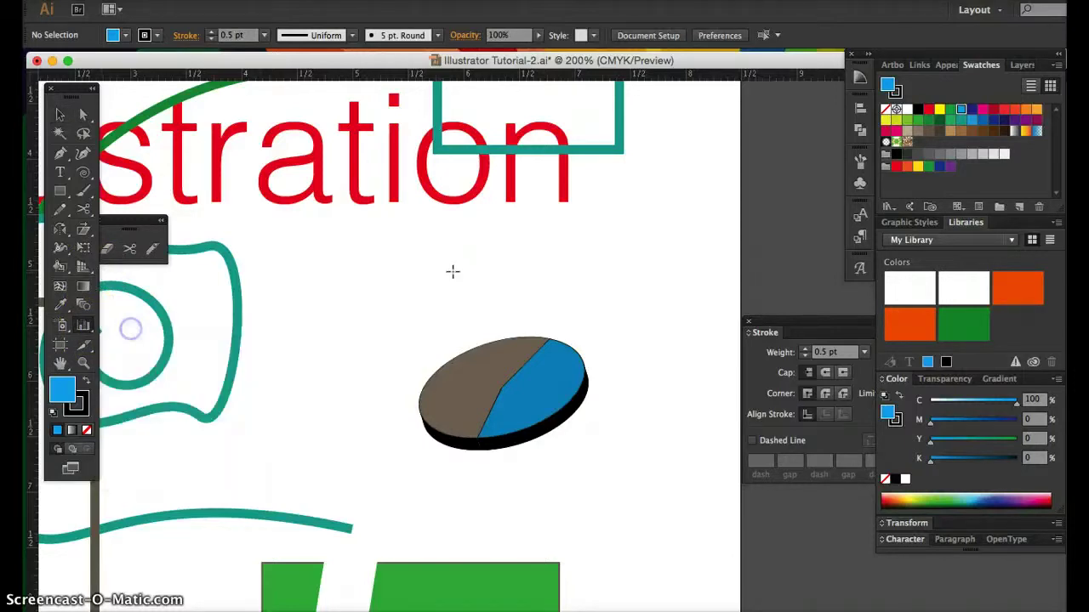
{"action": "key", "text": "super+minus"}
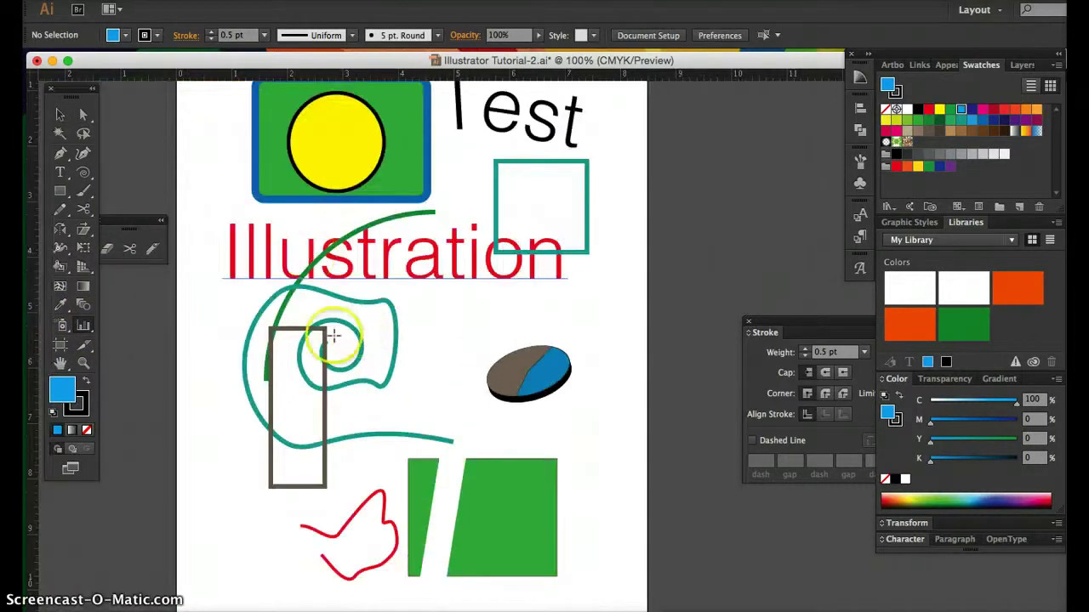
{"action": "left_click_drag", "start_coordinate": [573, 574], "coordinate": [315, 566]}
{"action": "key", "text": "Delete"}
Draw a column graph in the cleared space with the data values 1, 34 and 45, and close its data window
{"action": "left_click_drag", "start_coordinate": [383, 479], "coordinate": [561, 554]}
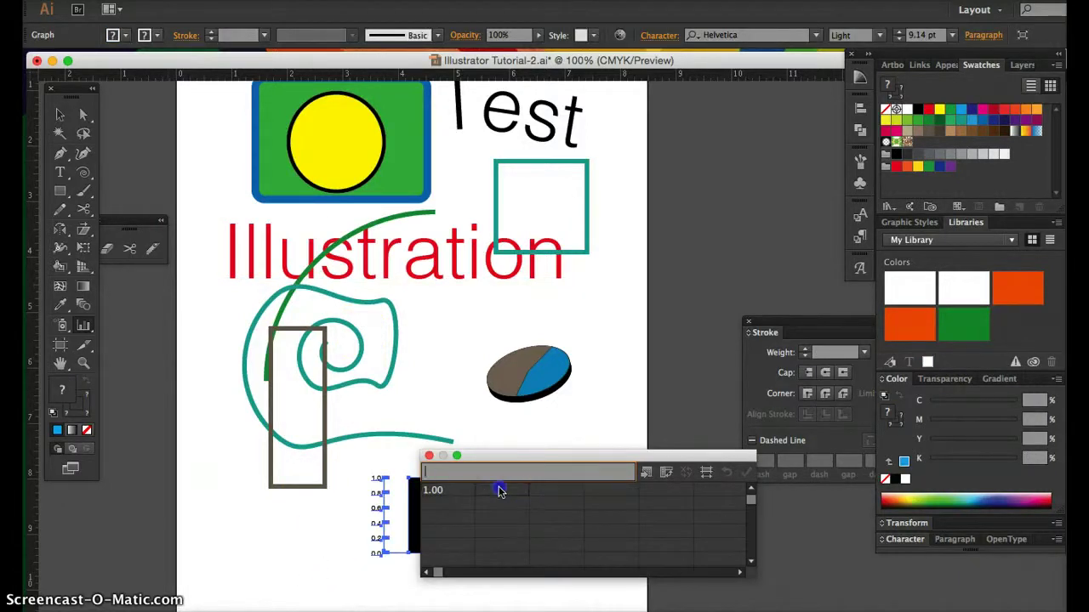
{"action": "left_click", "coordinate": [547, 491]}
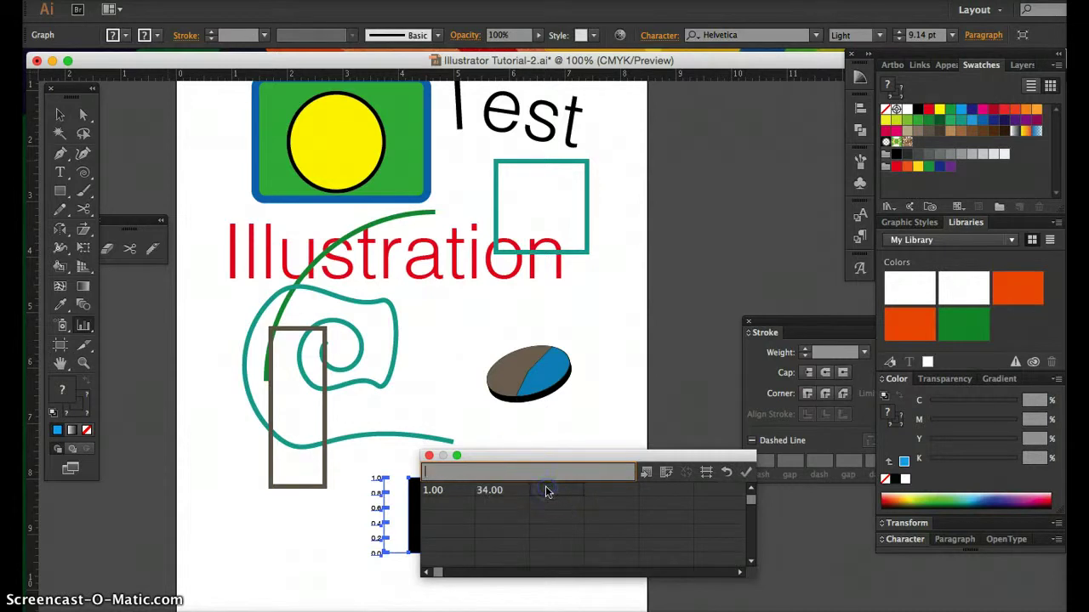
{"action": "type", "text": "45"}
{"action": "left_click", "coordinate": [746, 472]}
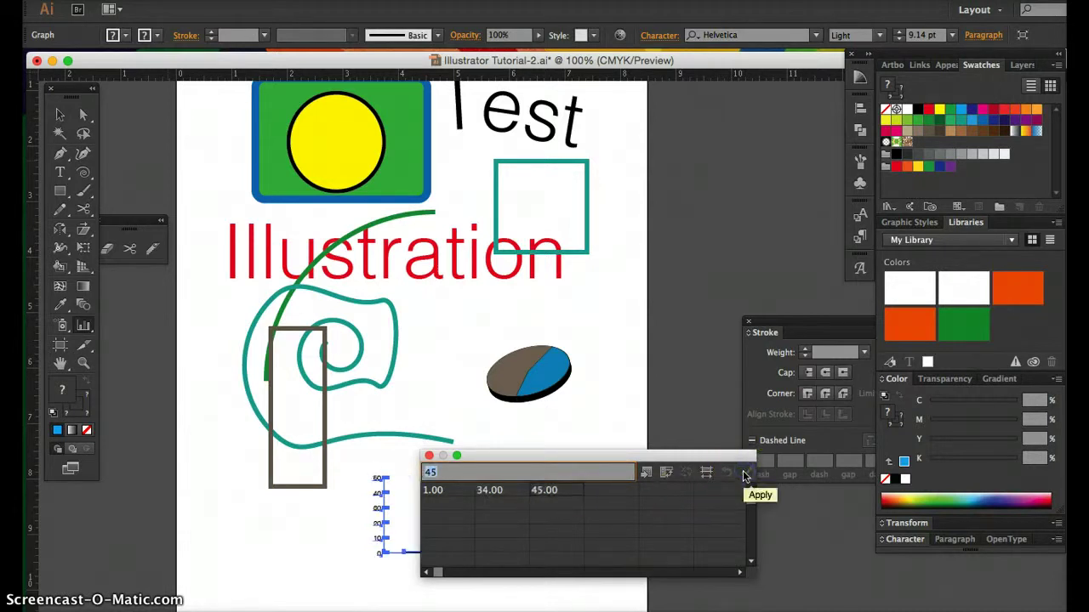
{"action": "left_click", "coordinate": [428, 456]}
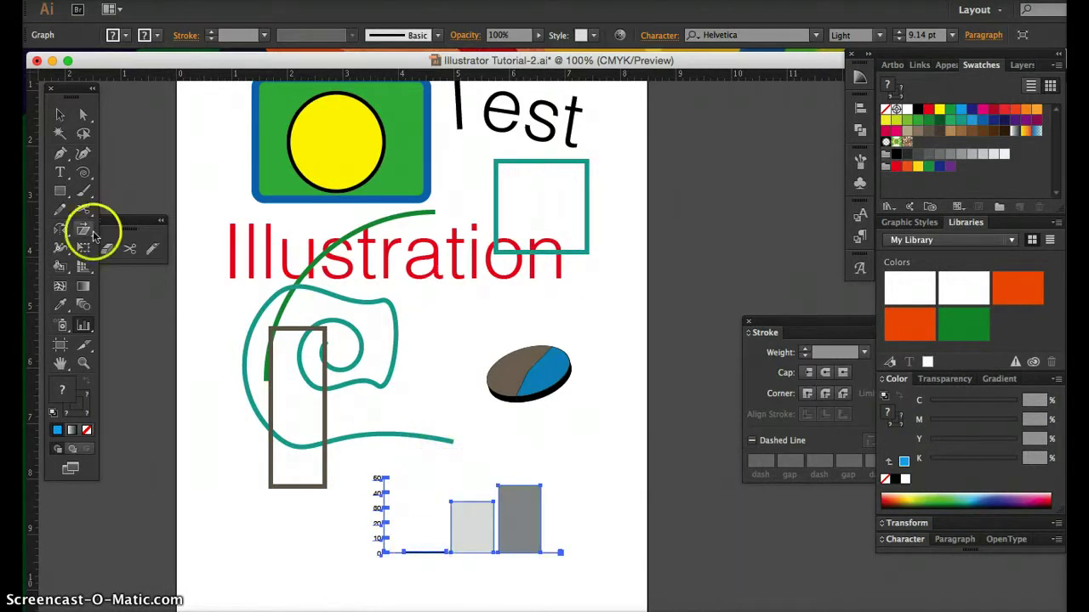
Delete the column graph below the spiral
{"action": "left_click", "coordinate": [467, 585]}
{"action": "left_click_drag", "start_coordinate": [592, 586], "coordinate": [372, 484]}
{"action": "key", "text": "Delete"}
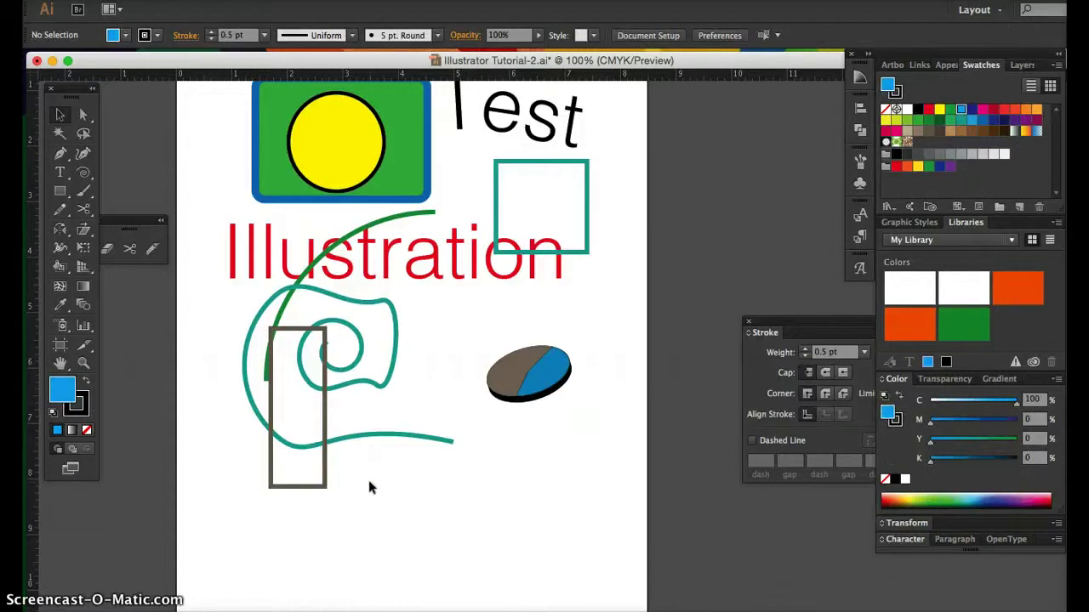